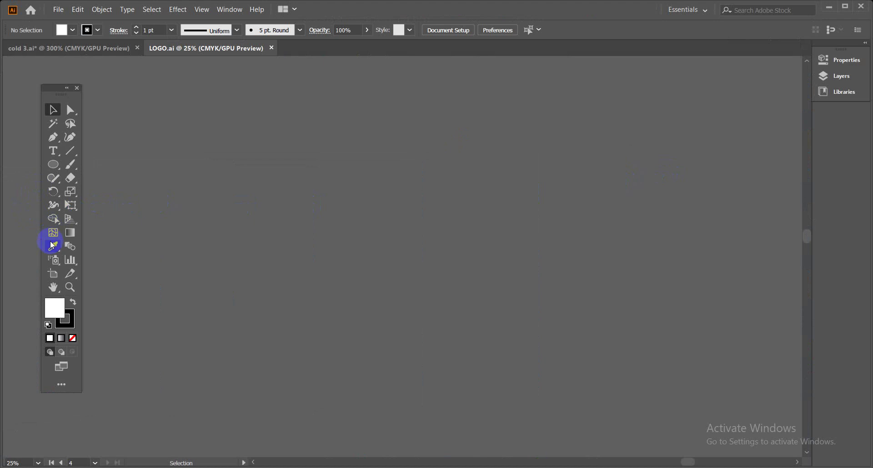
Draw a new portrait artboard about 15.1 in wide and 19.6 in high on the empty canvas
click(53, 273)
drag(352, 128, 595, 442)
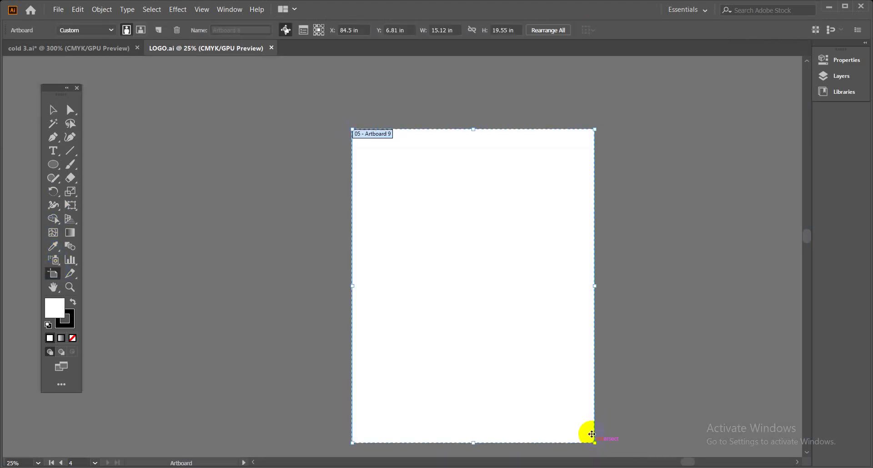
click(54, 109)
click(635, 260)
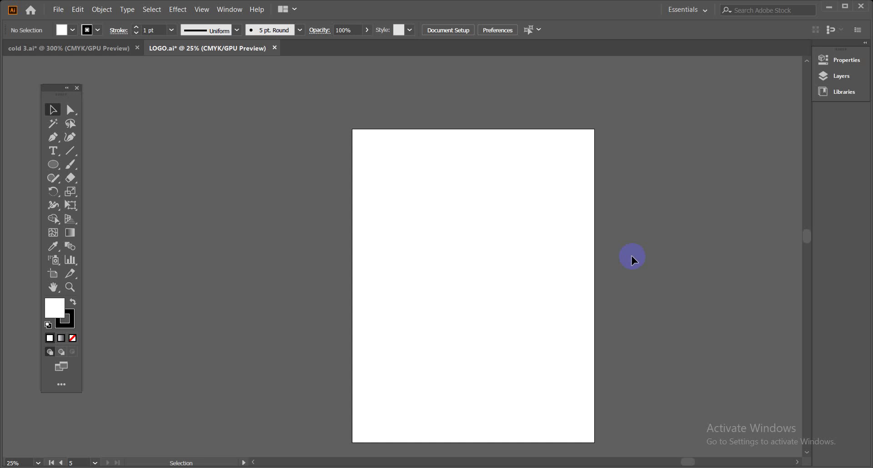
key(ctrl+equal)
key(ctrl+minus)
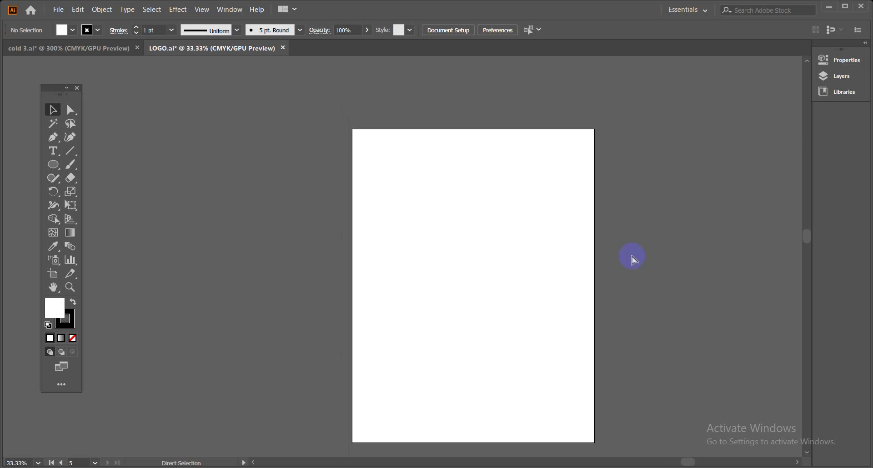
drag(538, 234, 458, 249)
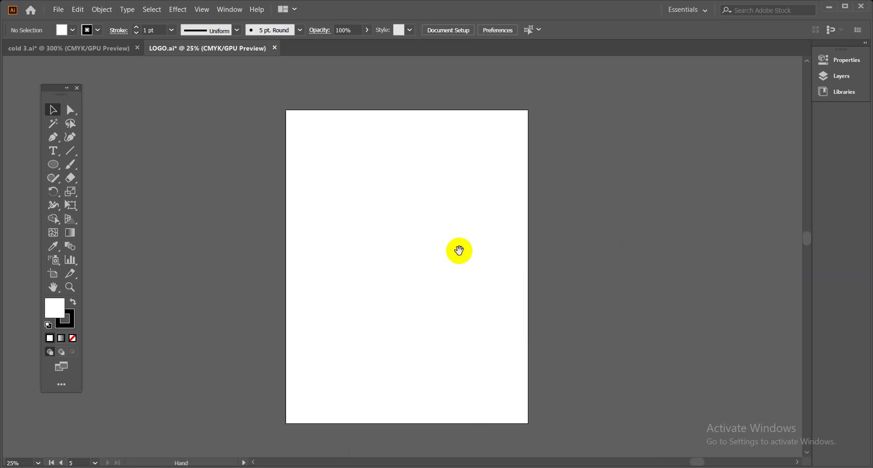
Add the text "Flyer" near the artboard's upper-left corner and enlarge it to about 168 pt
click(53, 151)
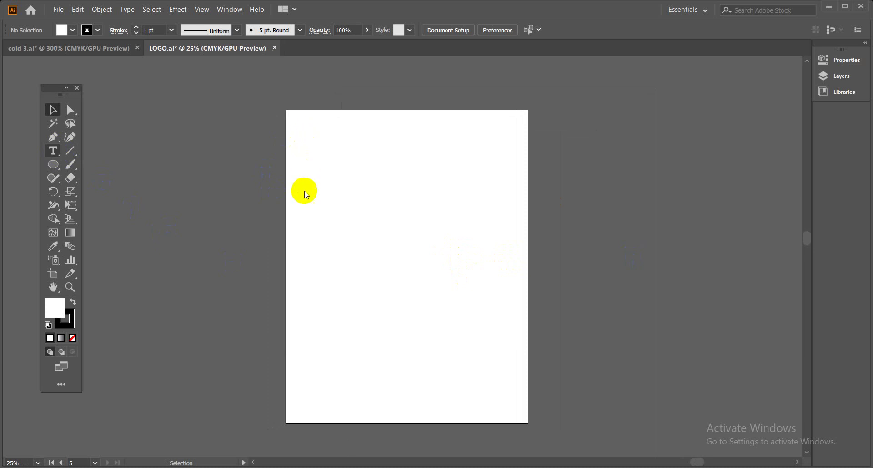
key(t)
click(306, 145)
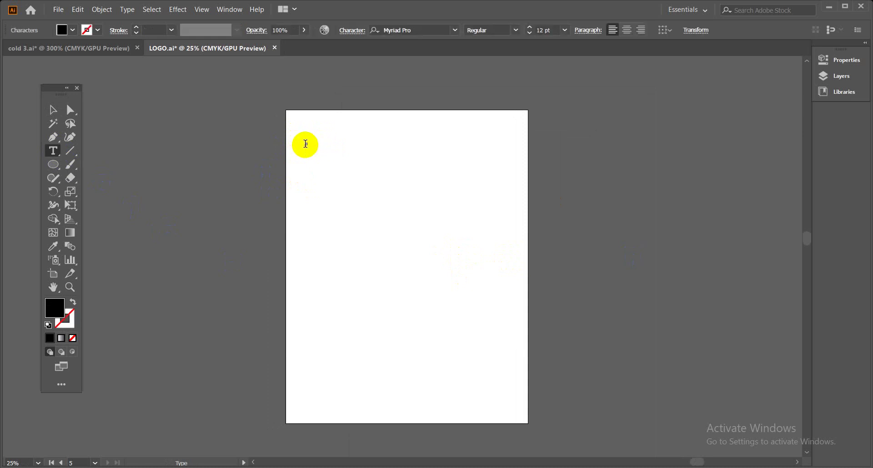
click(52, 109)
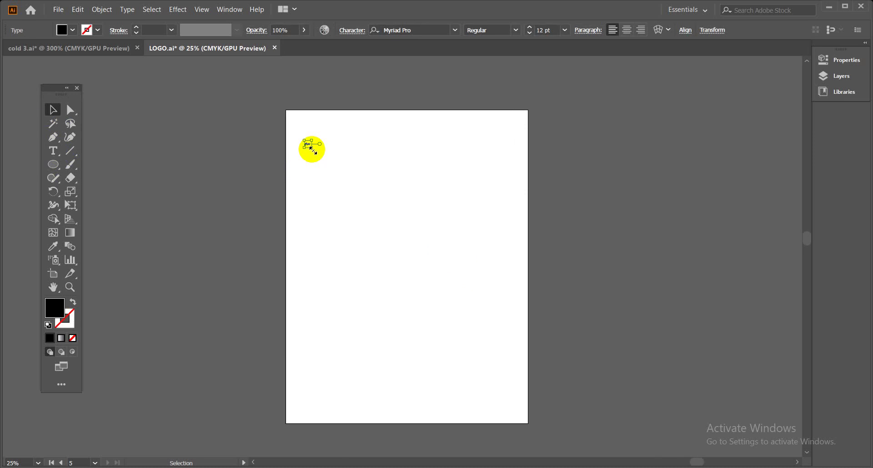
drag(312, 148, 352, 144)
Insert "1." before the word "Flyer" and set the text's font size to 72 pt
click(53, 151)
click(302, 146)
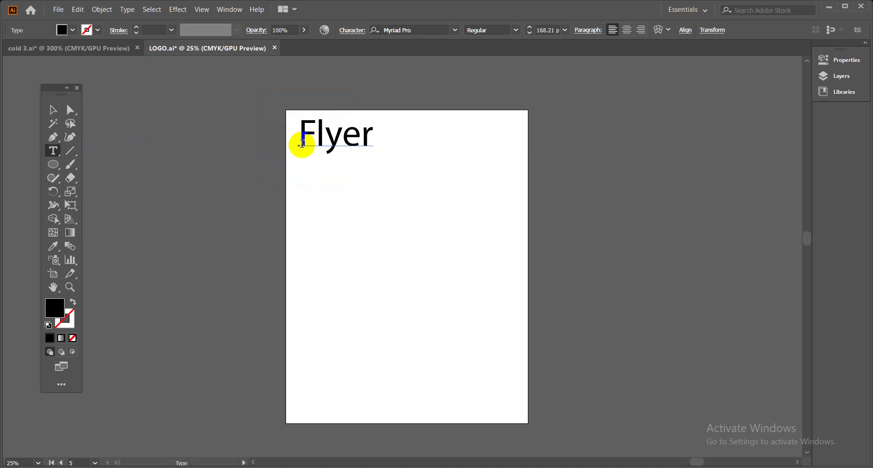
text(1.)
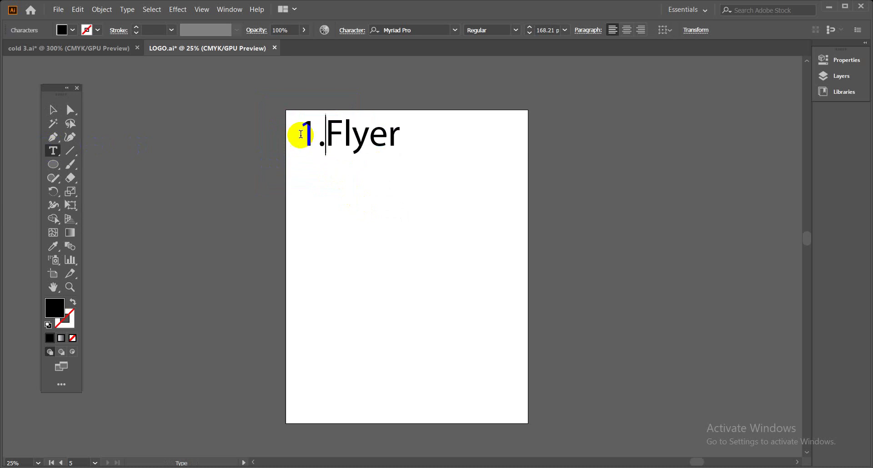
click(53, 110)
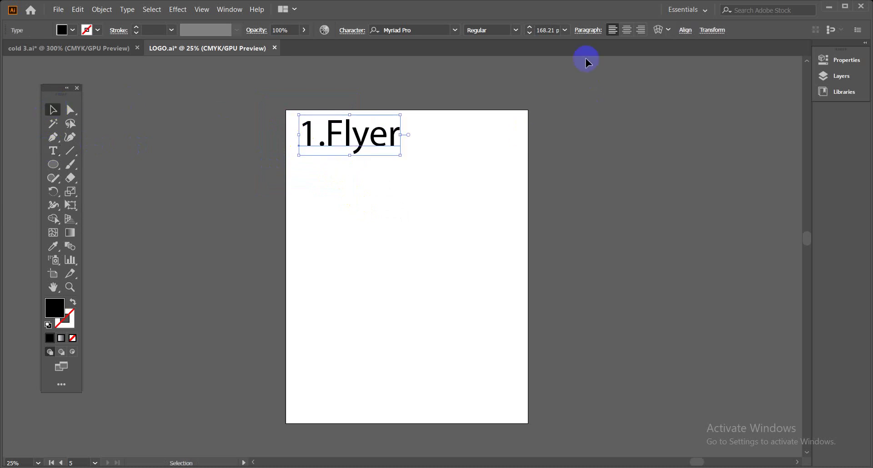
click(569, 31)
click(585, 233)
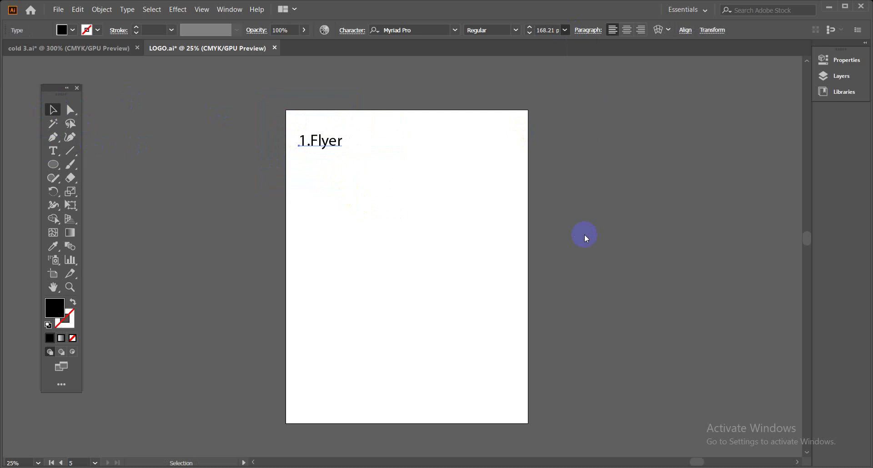
click(179, 152)
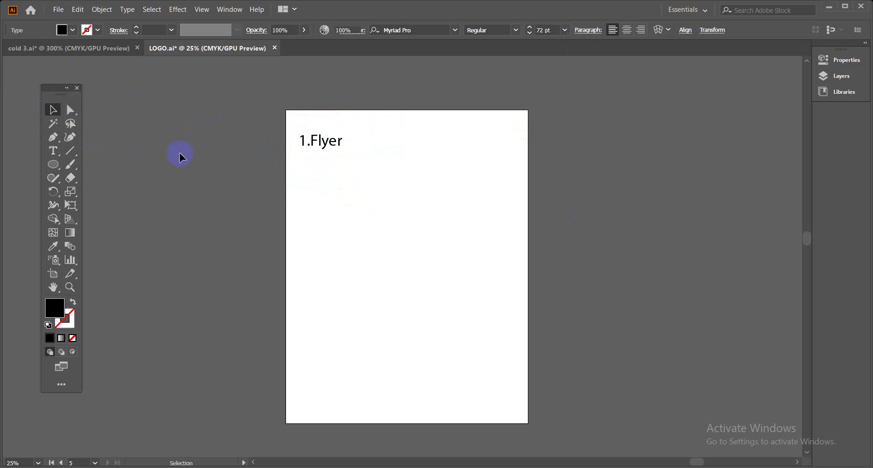
Duplicate the "1.Flyer" line directly below itself and change the copy's text to "2.Menu design"
drag(325, 148, 373, 152)
click(53, 156)
text(2.)
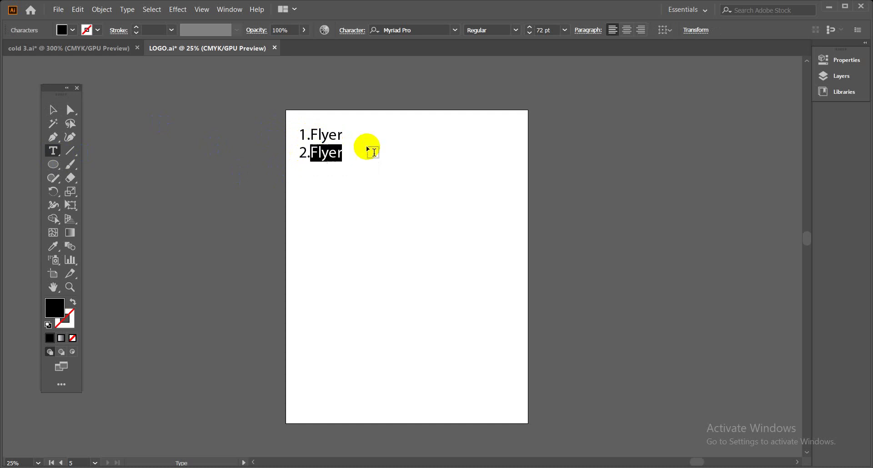
text(Menu design)
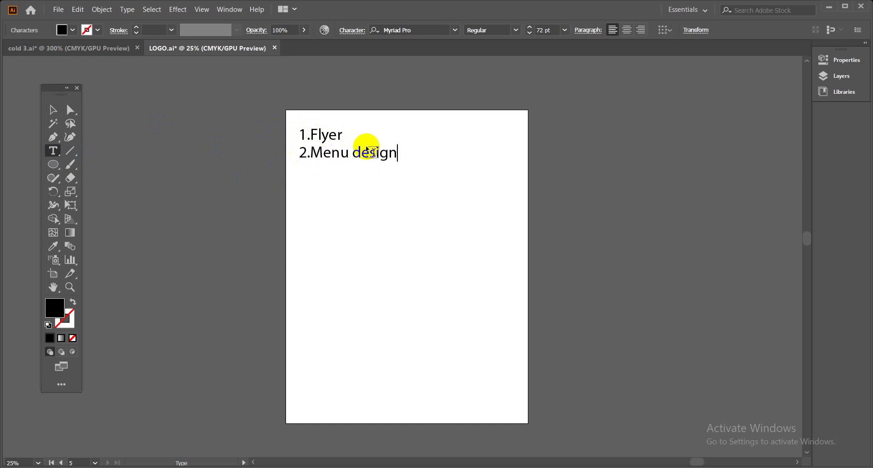
Switch to Chrome and search Google Images for "1 page menu design" in a new tab
mouse_move(212, 467)
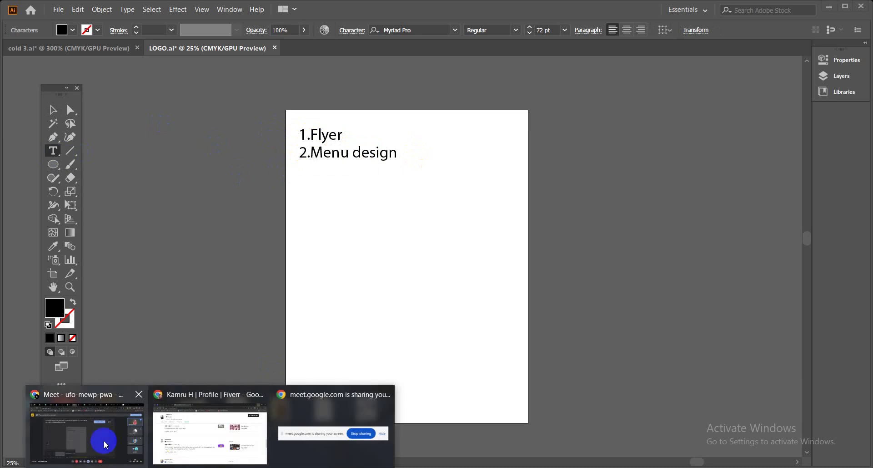
click(87, 433)
click(757, 11)
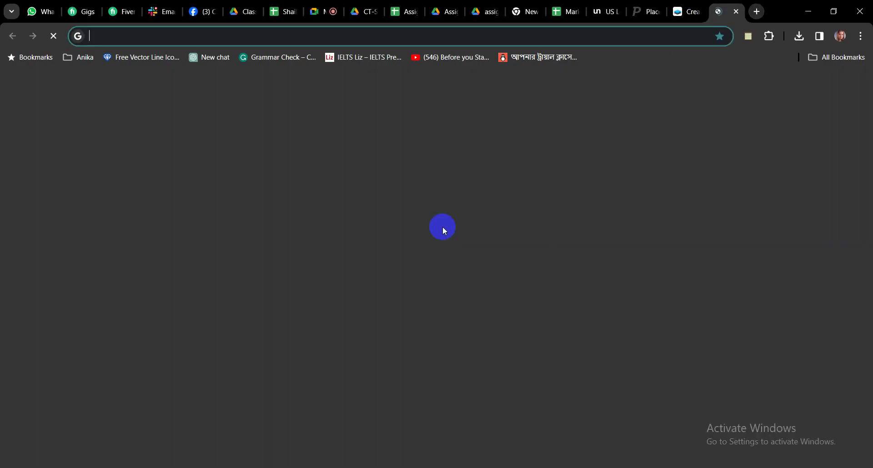
click(463, 248)
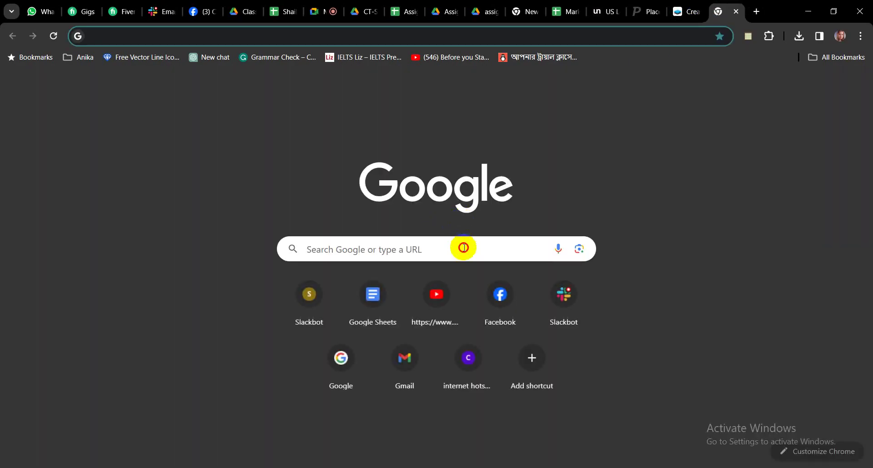
text(1 pa)
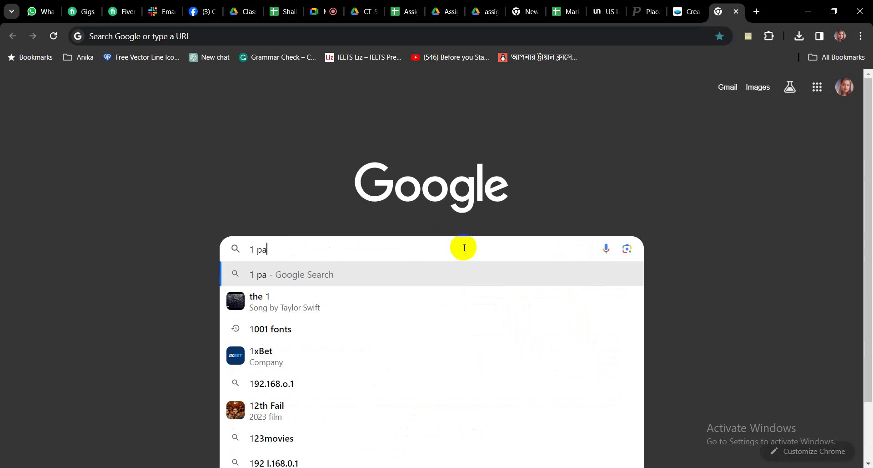
text(ge menu de)
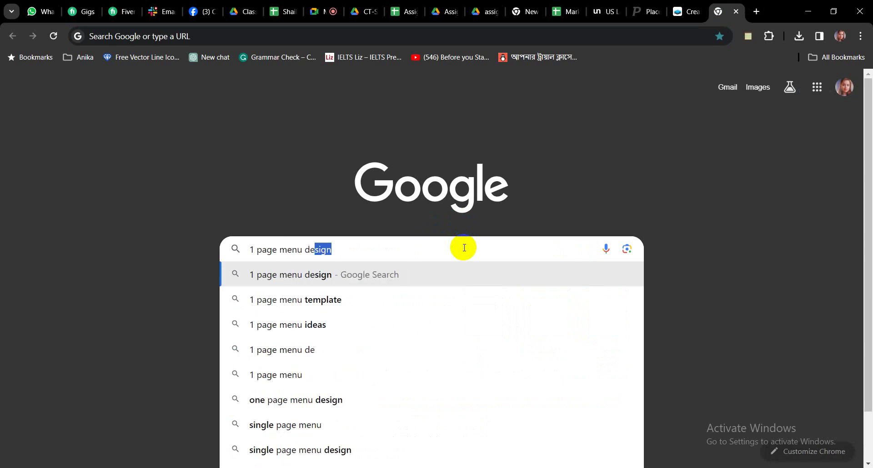
text(sign)
key(Return)
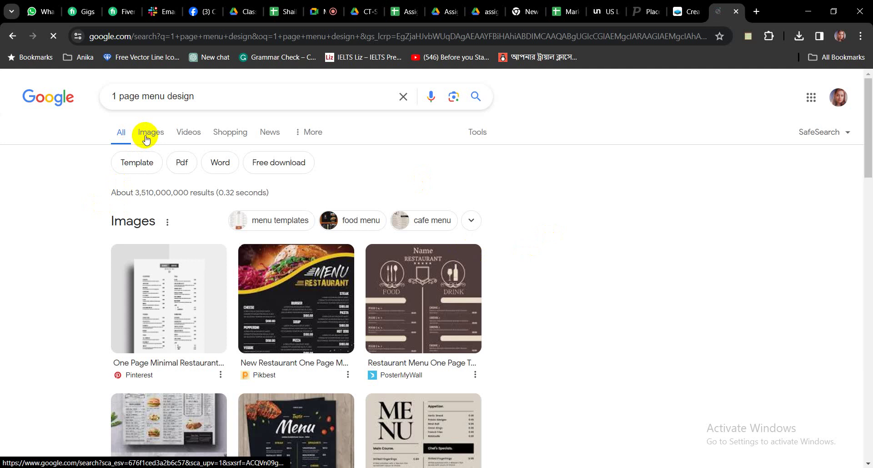
click(149, 136)
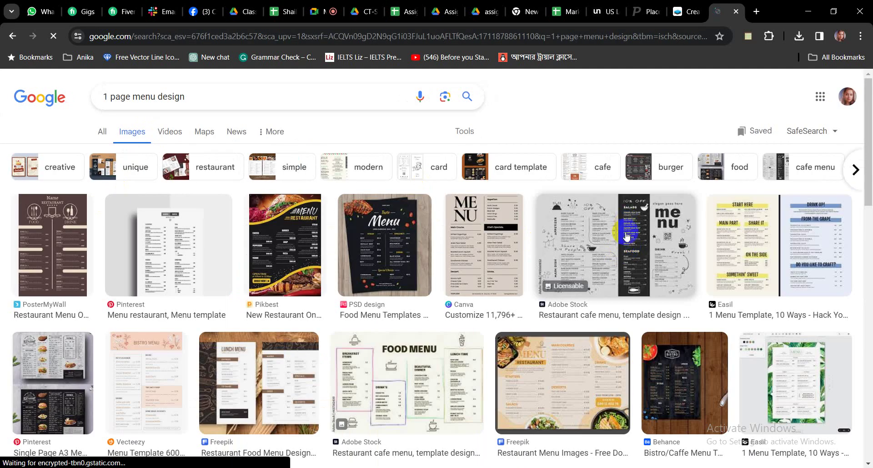
Preview the Pikbest restaurant one-page menu, then the related Ekos Play food menu design, as one-page examples
click(286, 268)
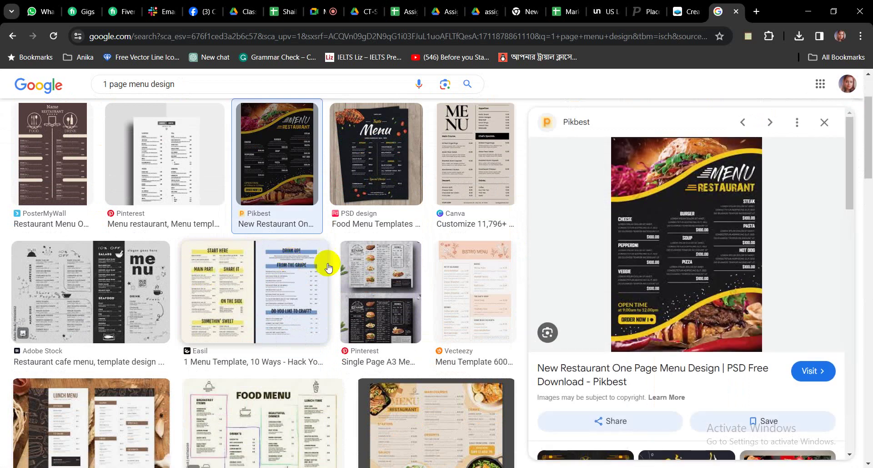
drag(847, 195, 854, 283)
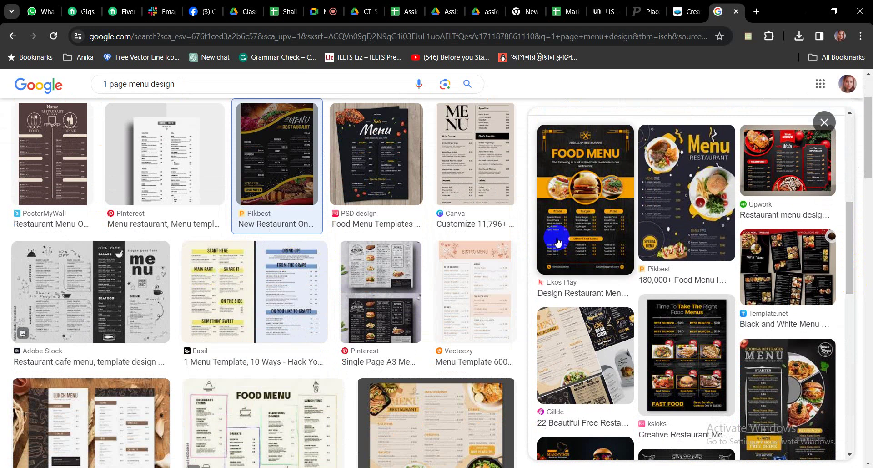
click(558, 241)
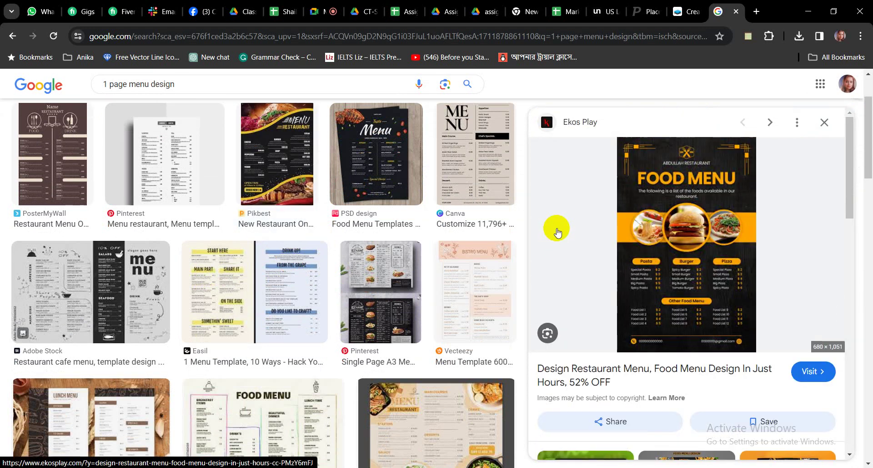
Back in Illustrator, duplicate the "2.Menu design" line below itself and change the copy's text to "3.Invoice Design"
key(alt+Tab)
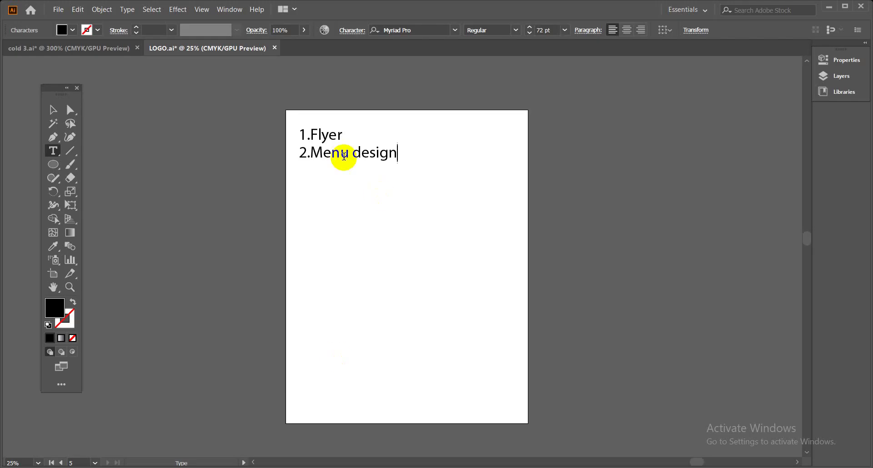
click(53, 110)
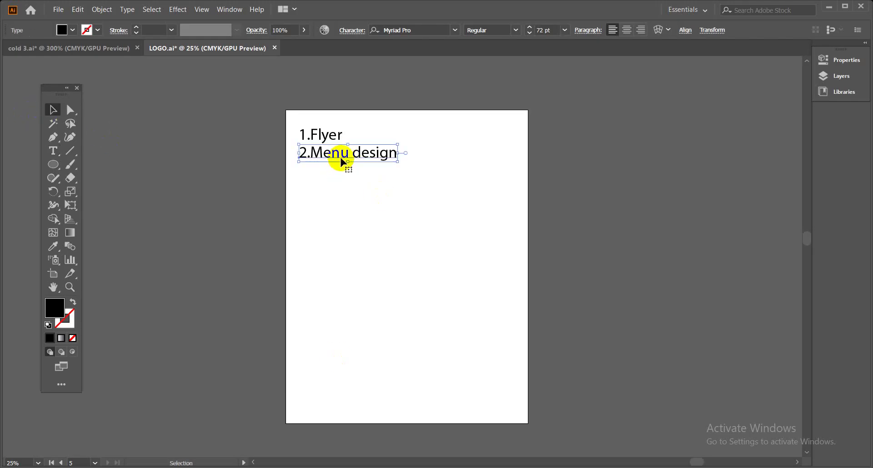
drag(345, 160, 410, 170)
click(53, 151)
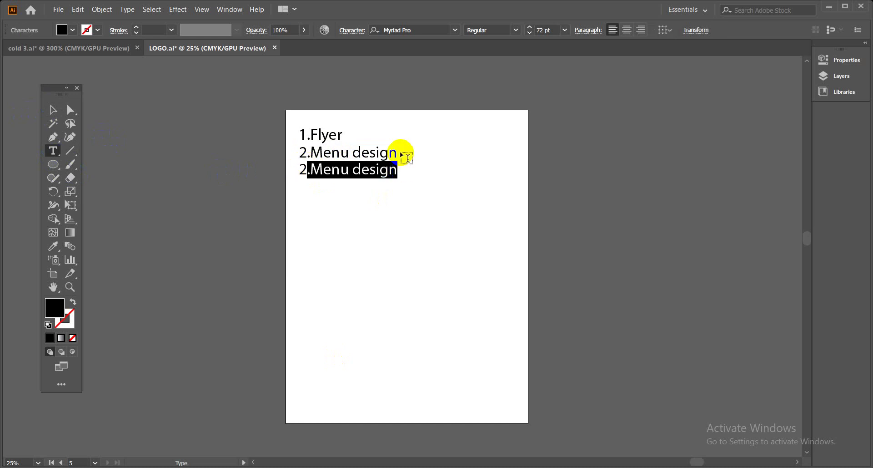
key(BackSpace)
key(BackSpace)
key(BackSpace)
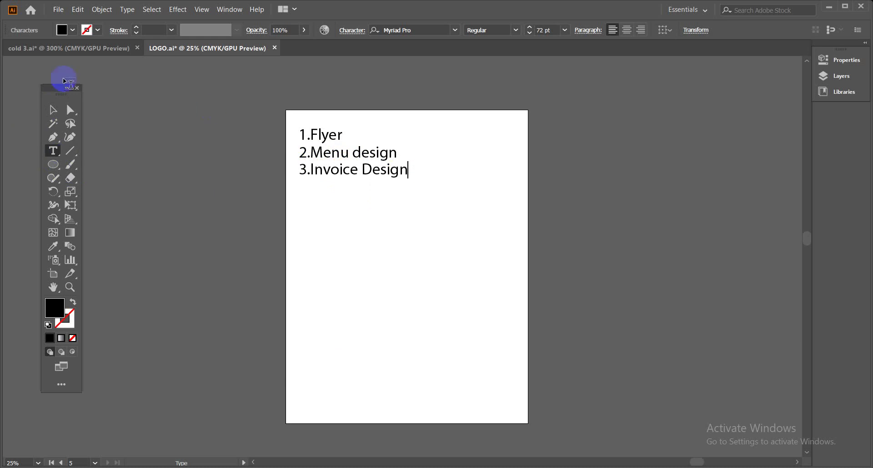
click(53, 110)
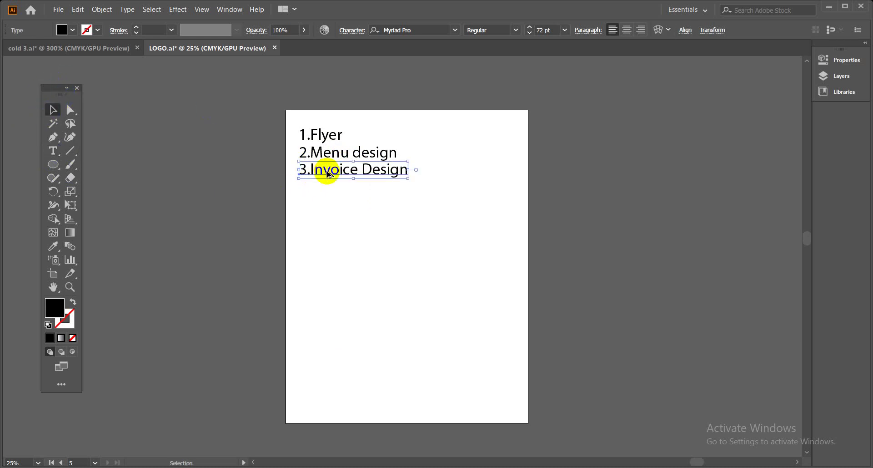
Duplicate the "3.Invoice Design" line below itself and replace the copy's text with "4.Letter head"
drag(329, 174, 441, 185)
click(60, 152)
text(4.Letter head)
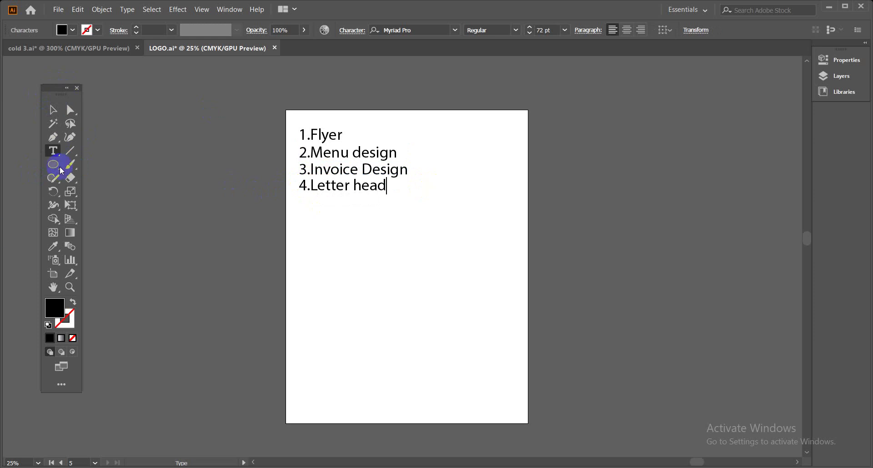
click(52, 110)
Duplicate the "4.Letter head" line below itself and replace the copy's text with "5. Note Pad"
click(351, 184)
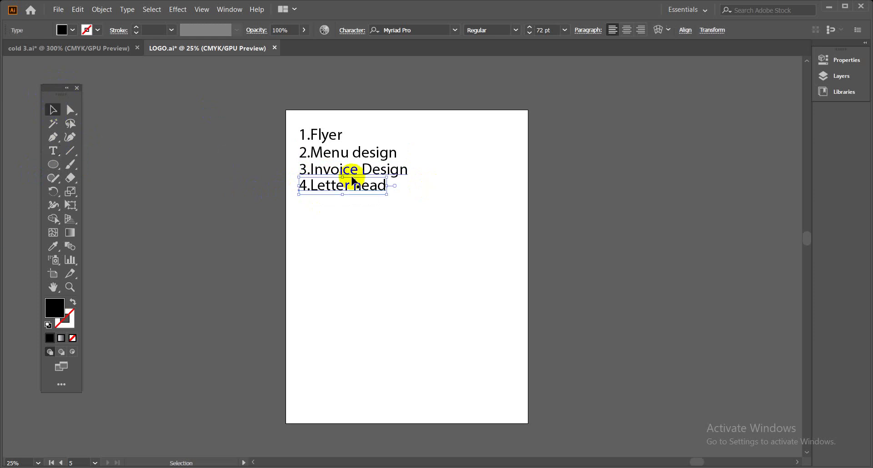
drag(355, 189, 353, 203)
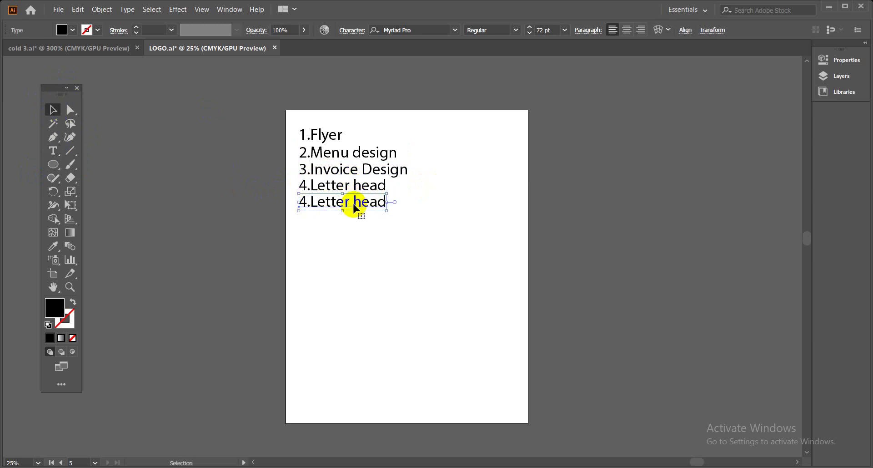
click(52, 154)
drag(299, 199, 445, 204)
text(5. Note)
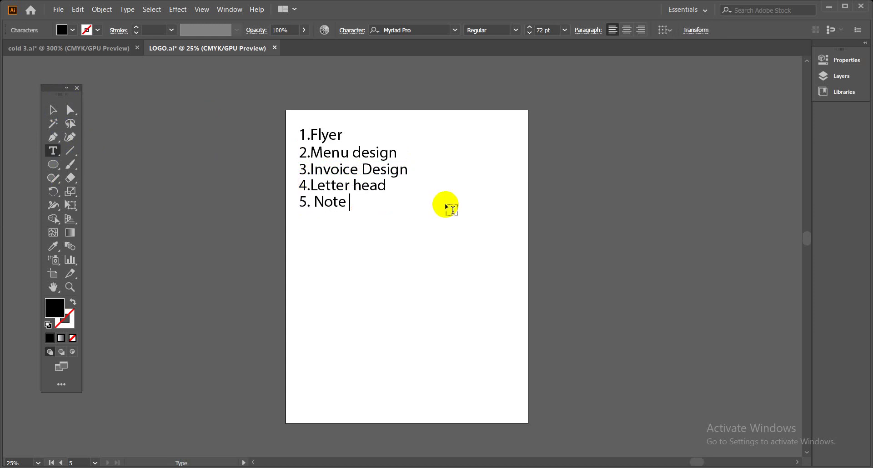
text( Pad)
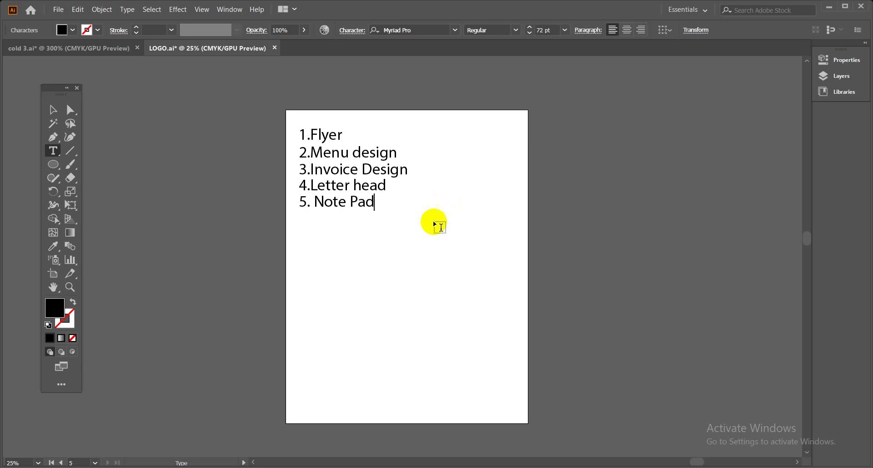
click(53, 110)
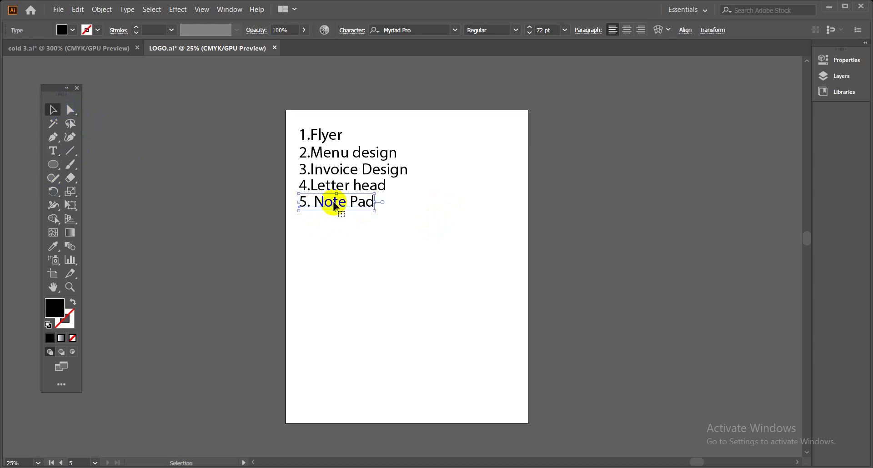
Duplicate the "5. Note Pad" line below itself and replace the copy's text with "6.Invitation Card"
drag(338, 201, 425, 222)
click(53, 151)
text(6.)
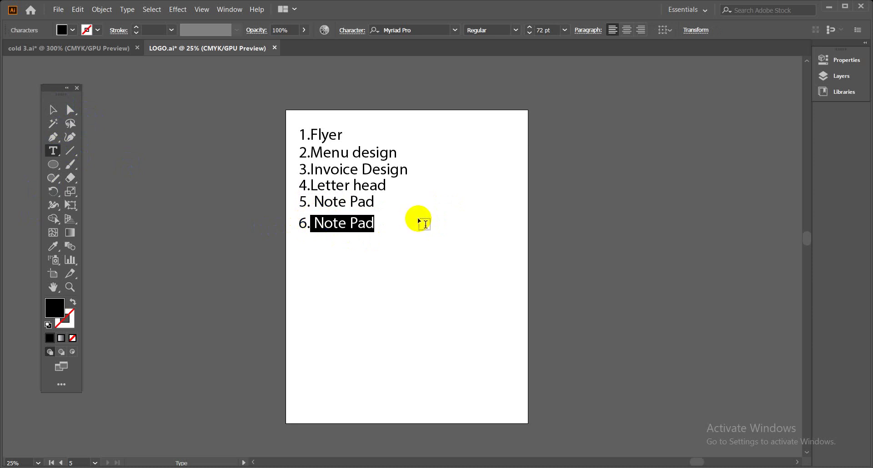
text(I)
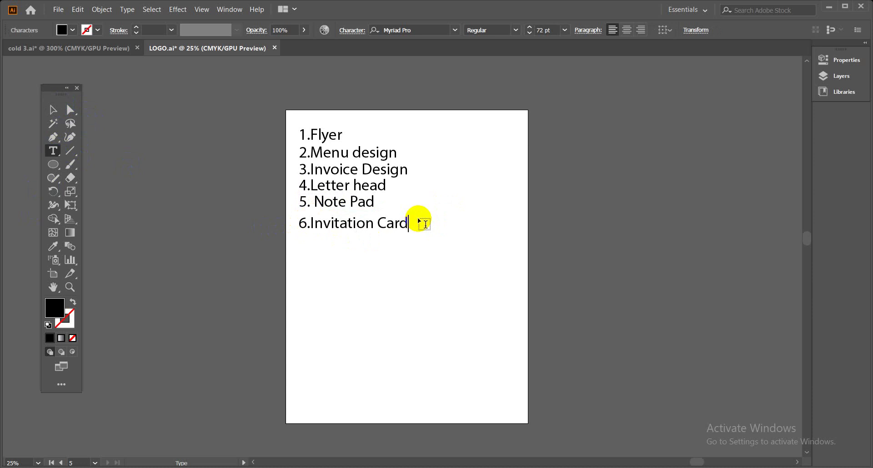
text(nvitation Card)
click(53, 110)
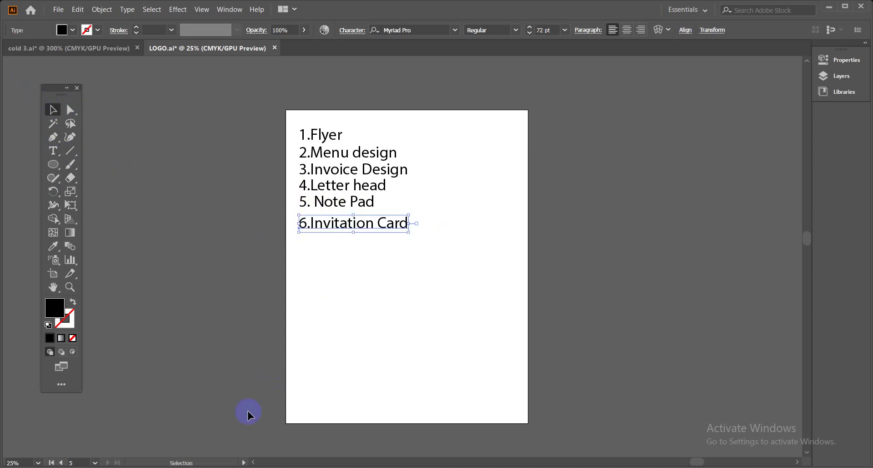
Switch to the Chrome image search and search for "invitation design"
key(alt+Tab)
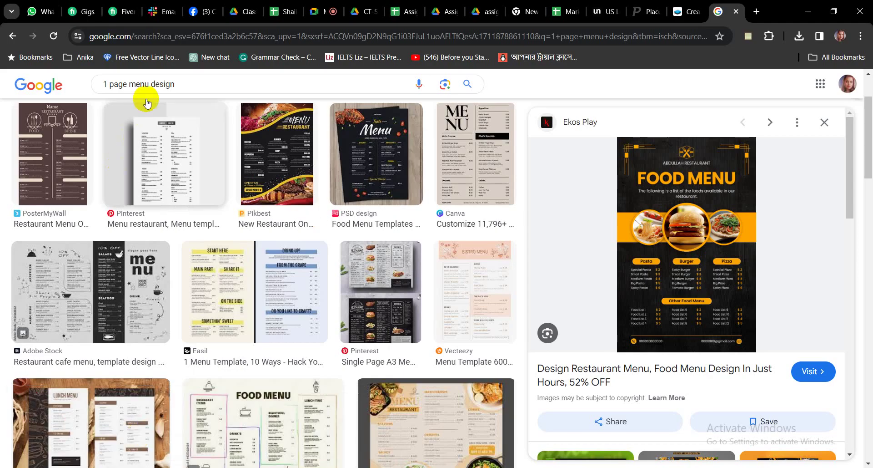
drag(152, 84, 2, 105)
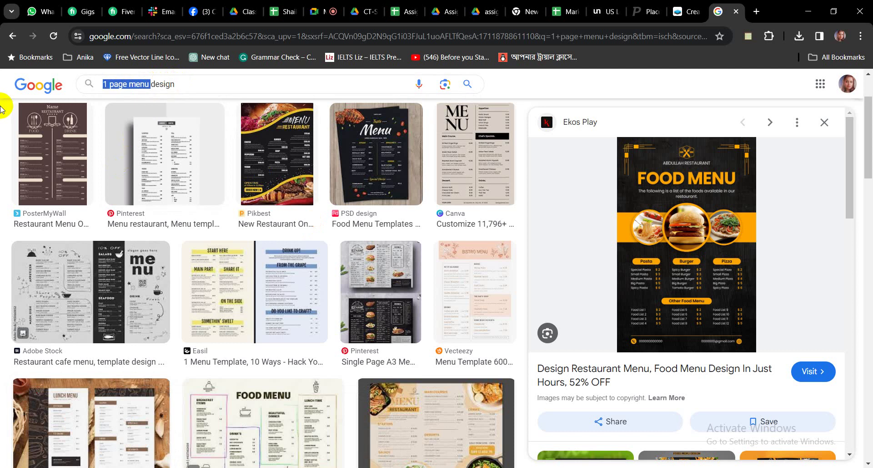
text(invi)
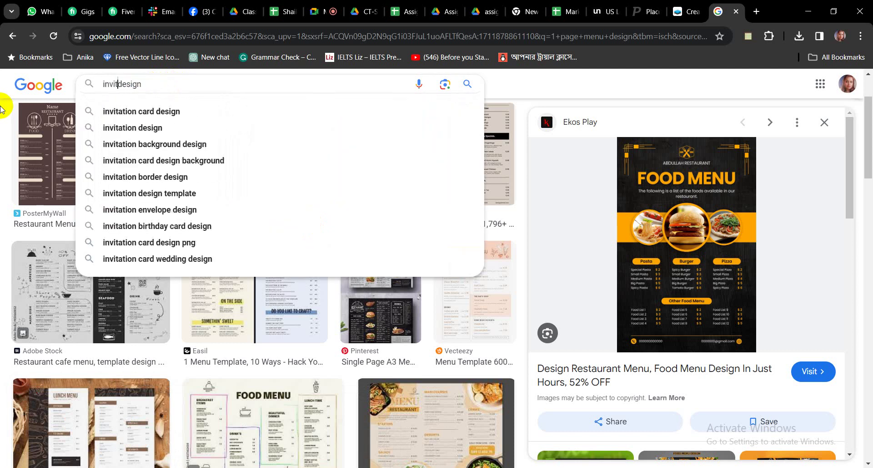
text(tation)
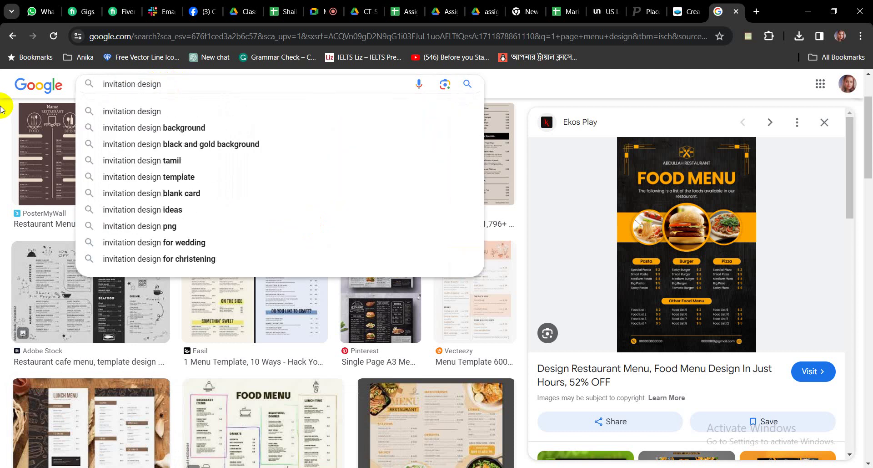
click(111, 109)
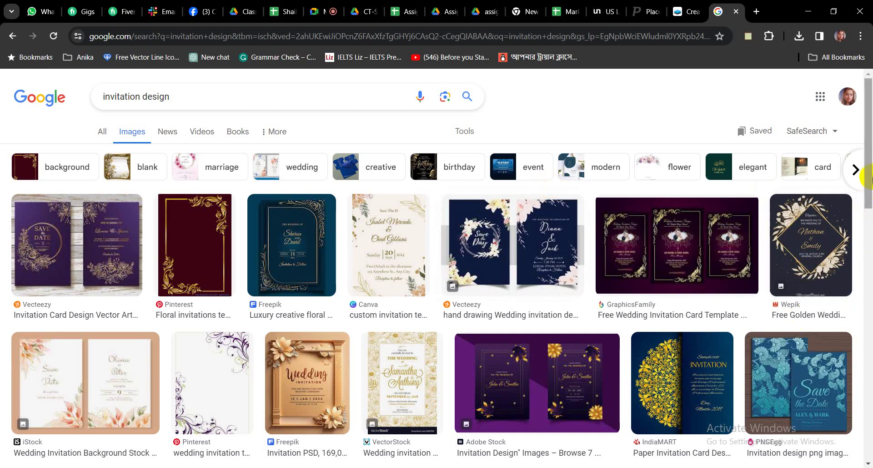
Preview the purple Vecteezy invitation card, the iStock floral wedding invitation and the green-and-gold GraphicsFamily card, including related designs
drag(870, 170, 842, 154)
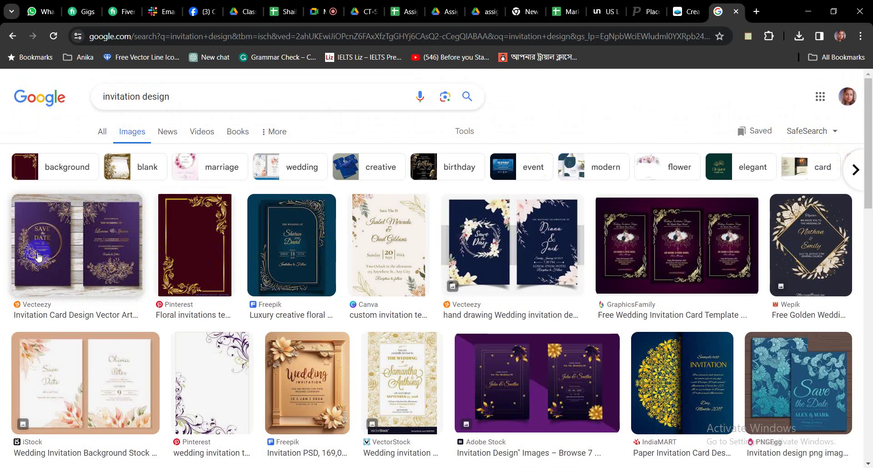
click(111, 258)
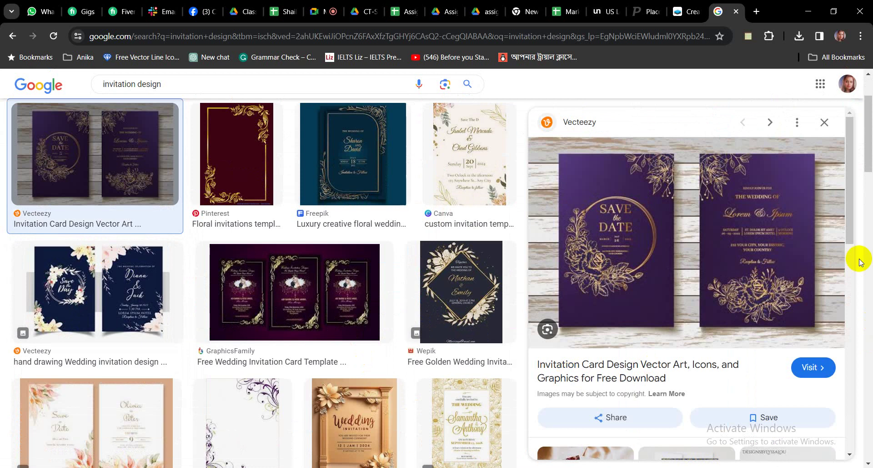
drag(852, 233, 842, 321)
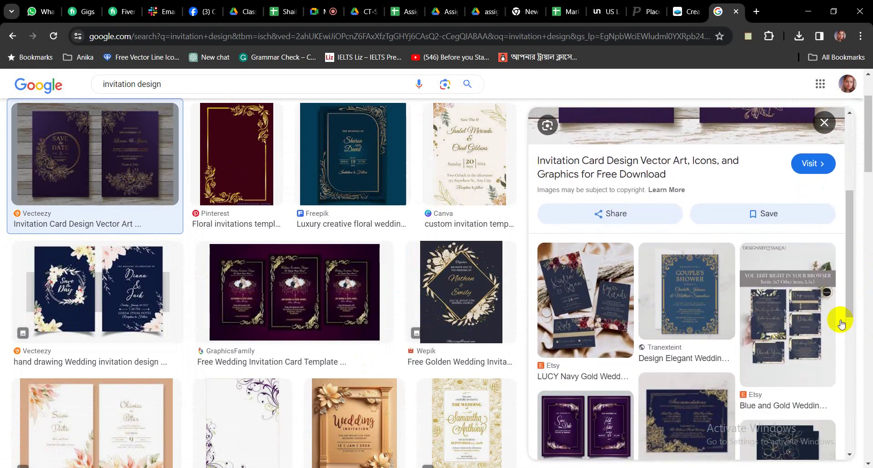
click(117, 427)
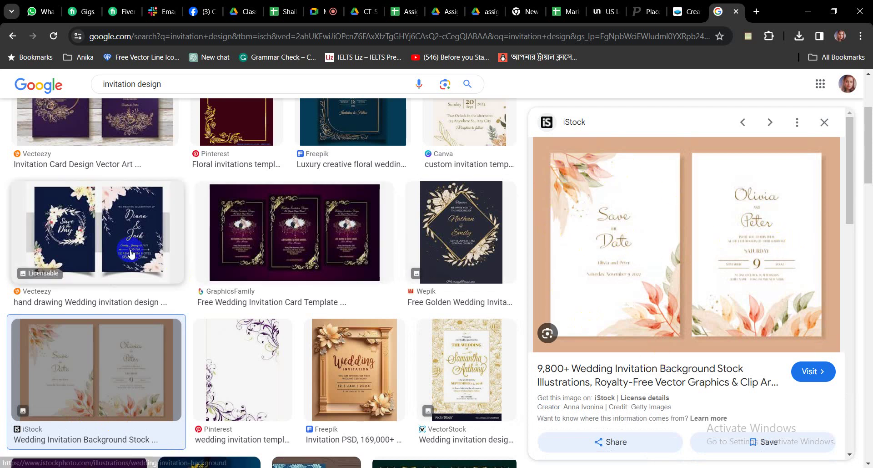
scroll(288, 310, down, 5)
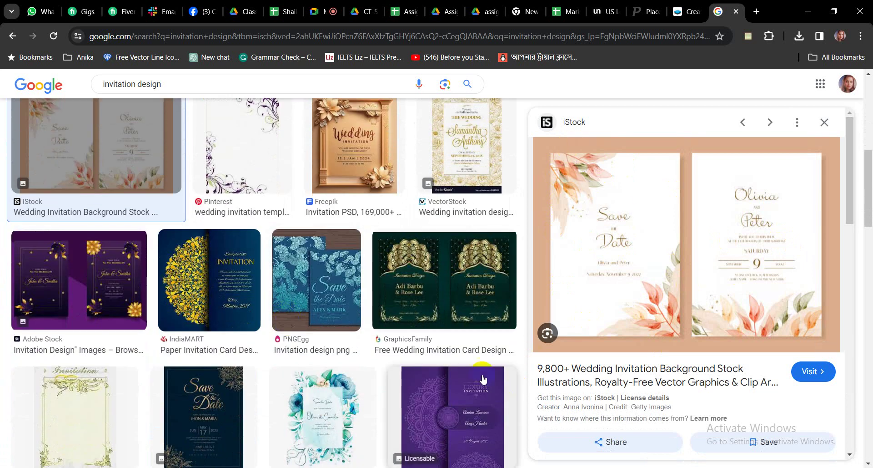
click(435, 293)
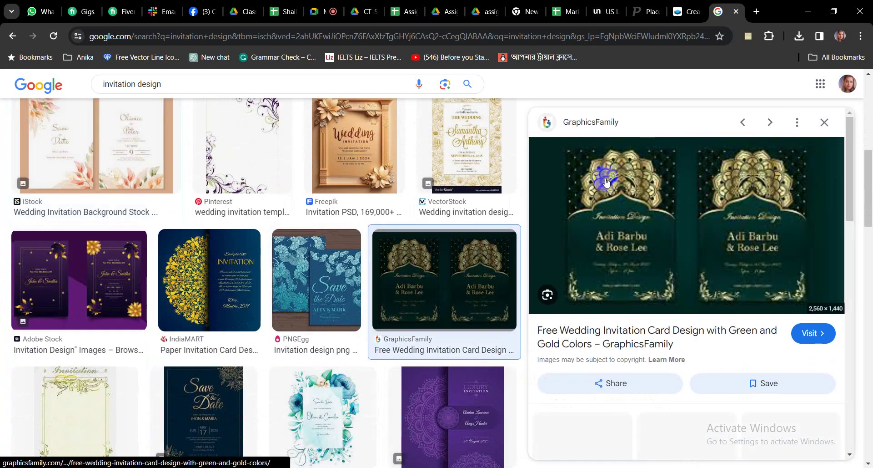
scroll(592, 337, down, 4)
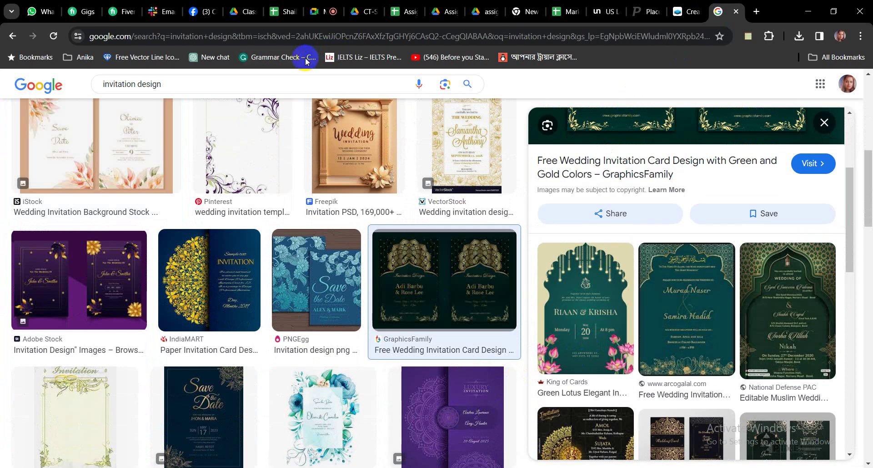
In a new browser tab, search Google for "freepick" and open the Freepik website
click(756, 13)
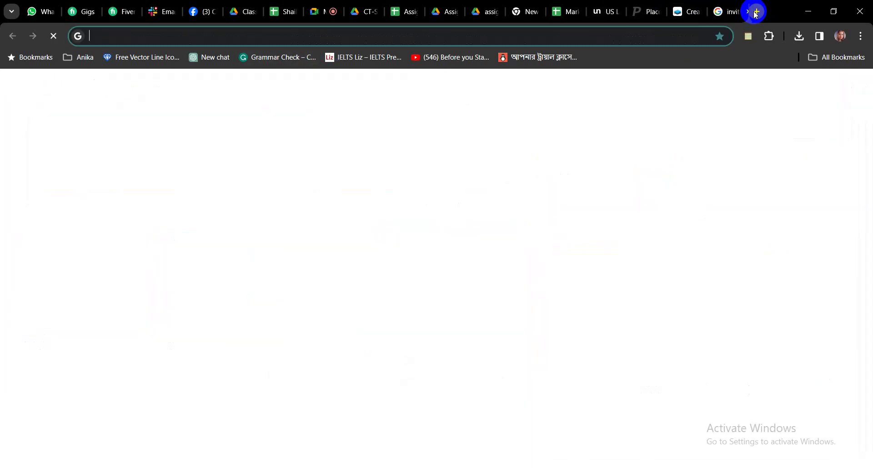
click(492, 247)
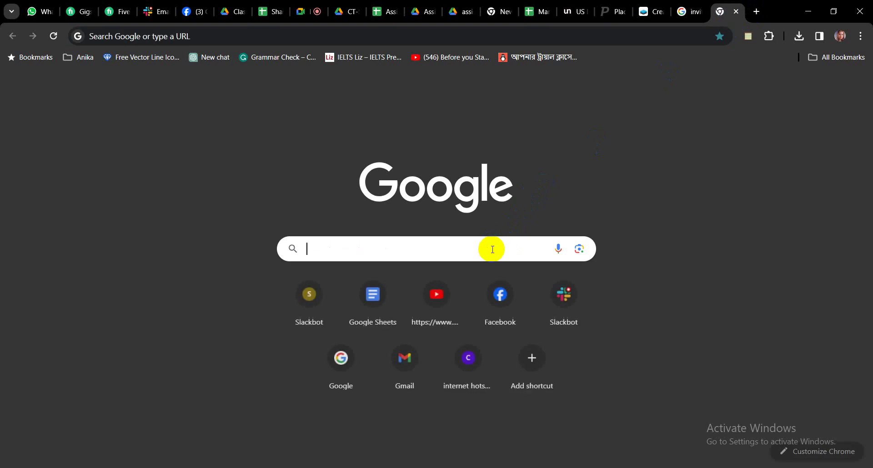
text(free)
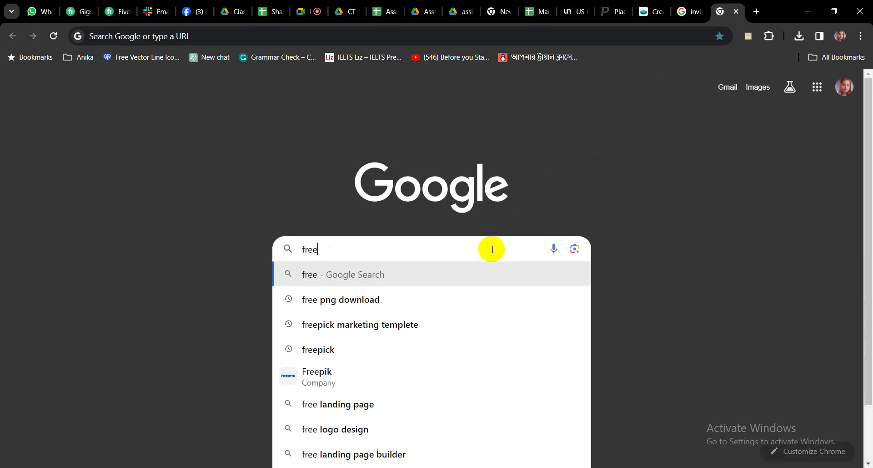
text(pick)
key(Return)
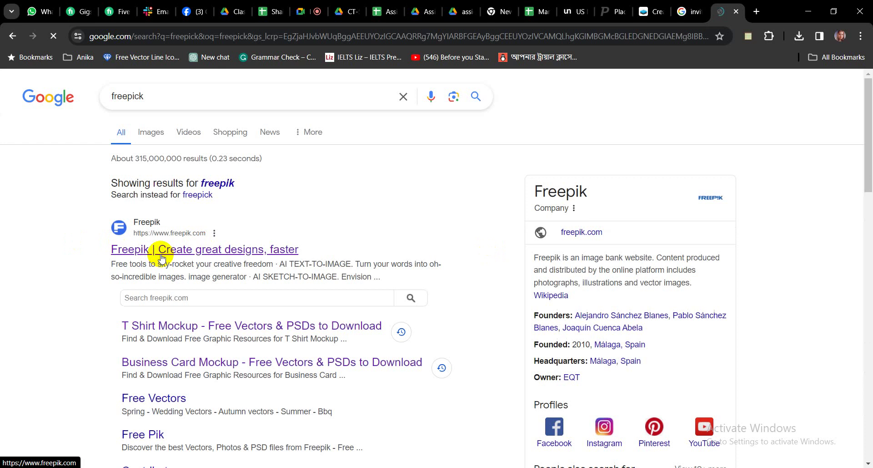
click(161, 257)
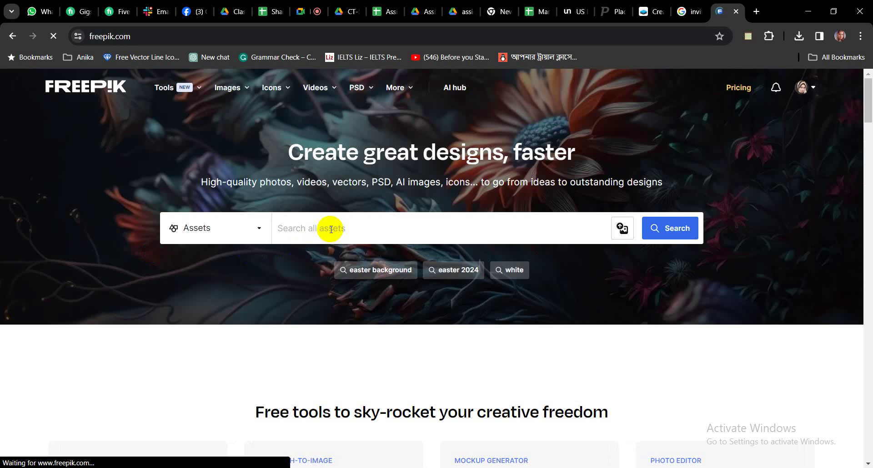
Search all Freepik assets for "flowral design"
click(407, 225)
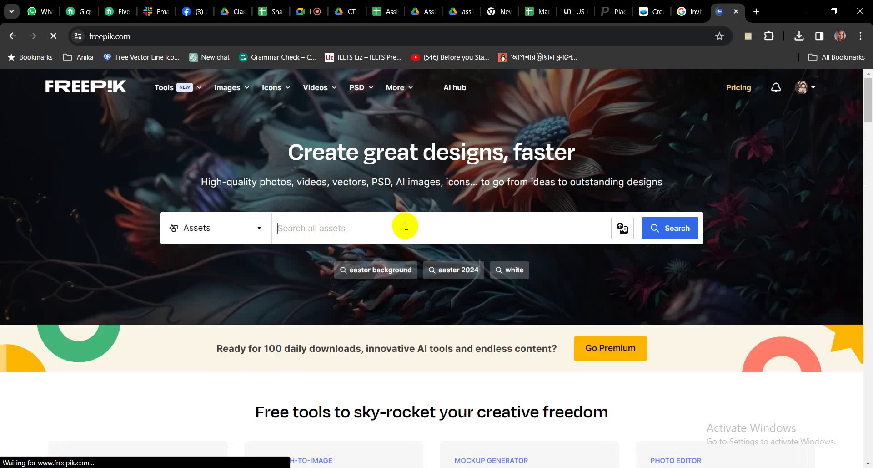
text(flo)
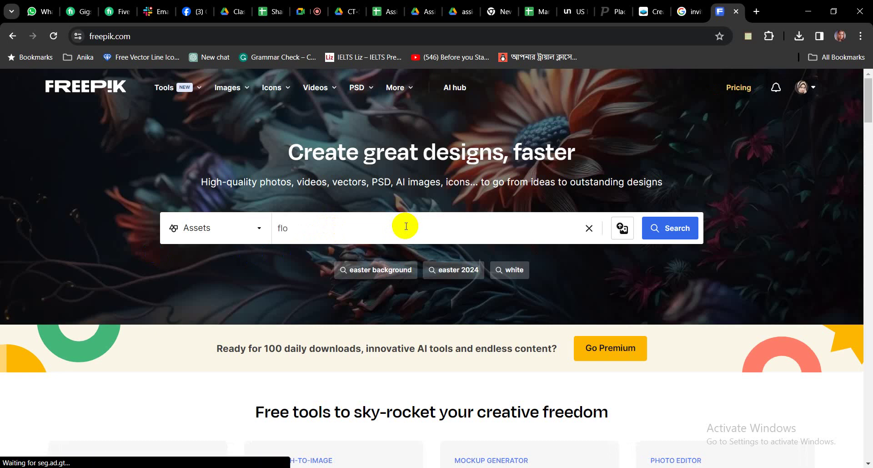
text(wral design)
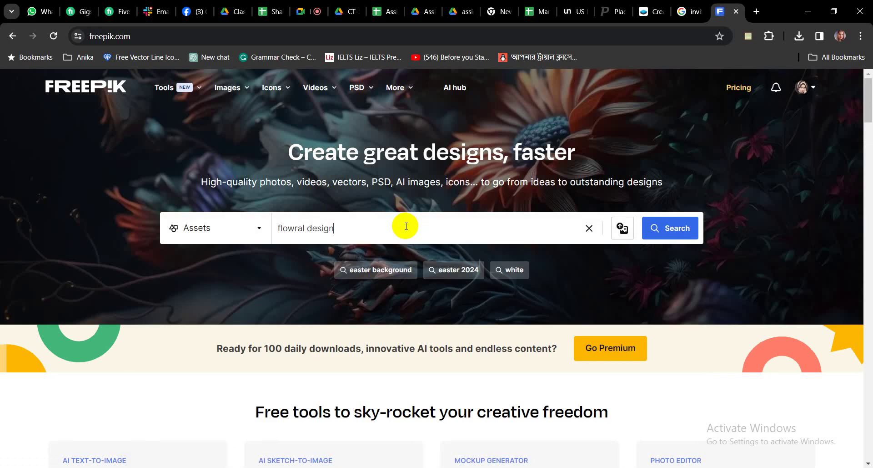
click(678, 229)
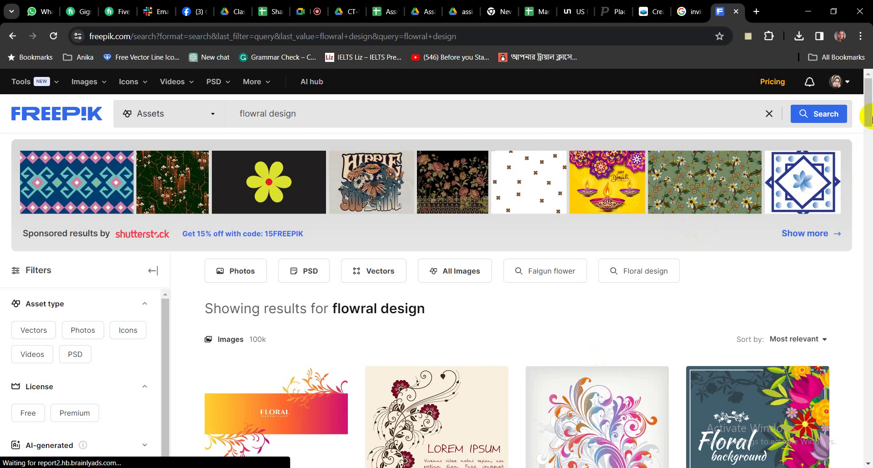
mouse_move(869, 113)
mouse_down()
mouse_move(867, 182)
mouse_move(863, 111)
mouse_move(864, 121)
mouse_up()
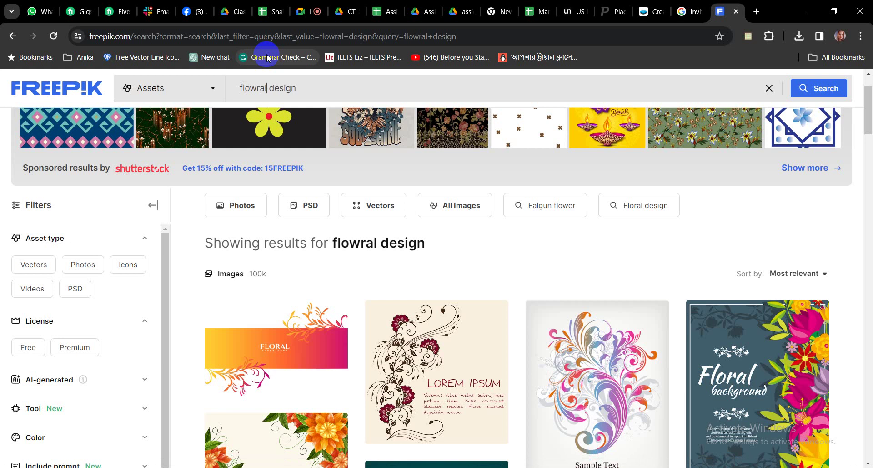
click(266, 88)
Browse the floral design results and open the teal abstract floral design in a new tab
scroll(605, 221, down, 15)
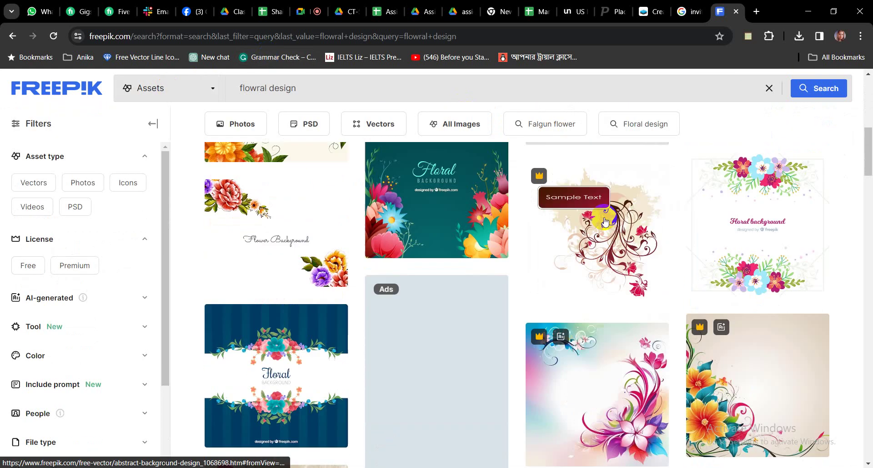
scroll(605, 222, down, 15)
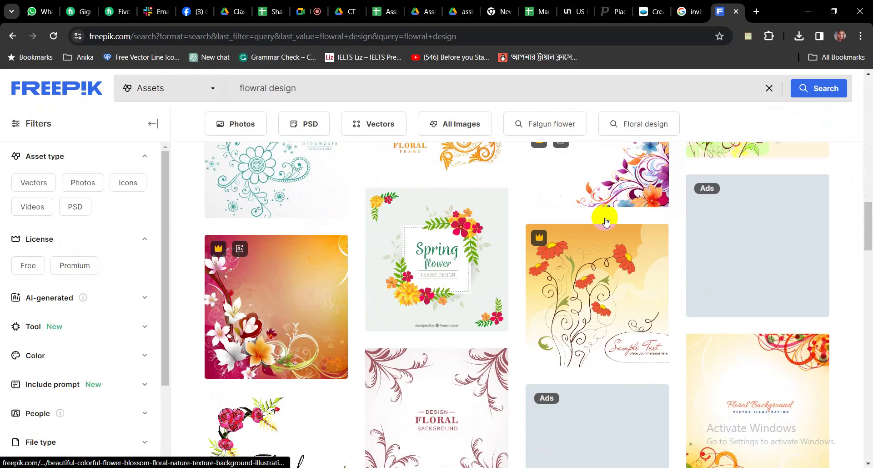
scroll(605, 221, down, 3)
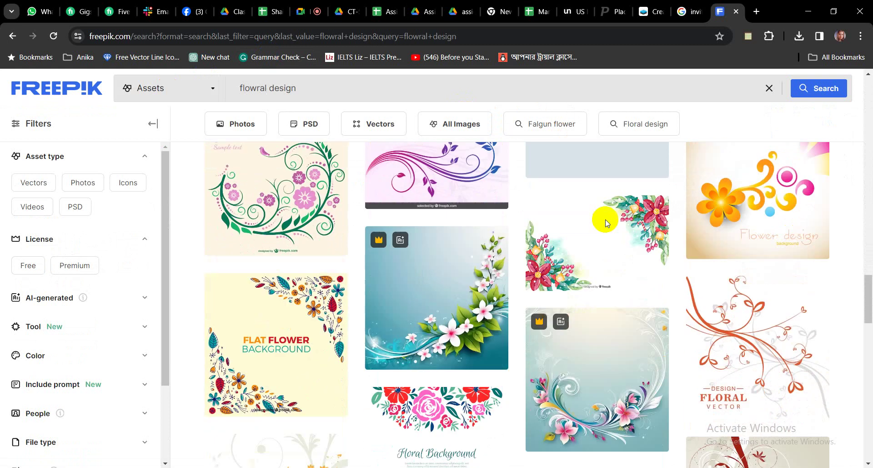
scroll(608, 244, down, 4)
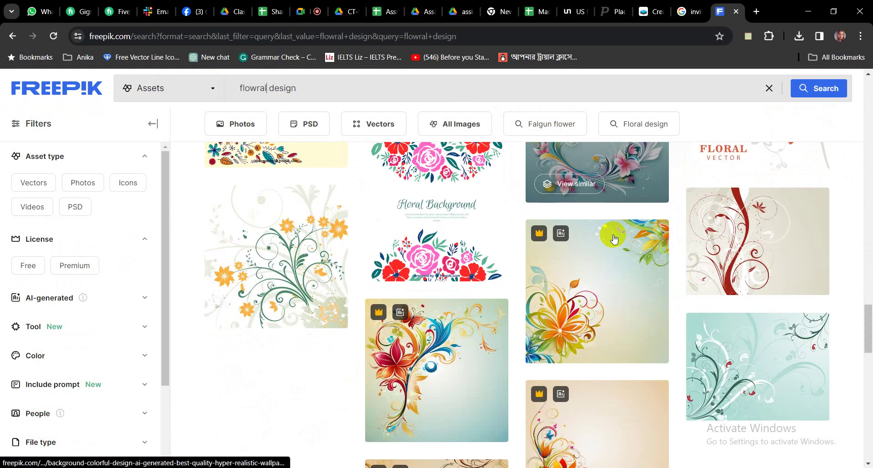
scroll(601, 243, down, 4)
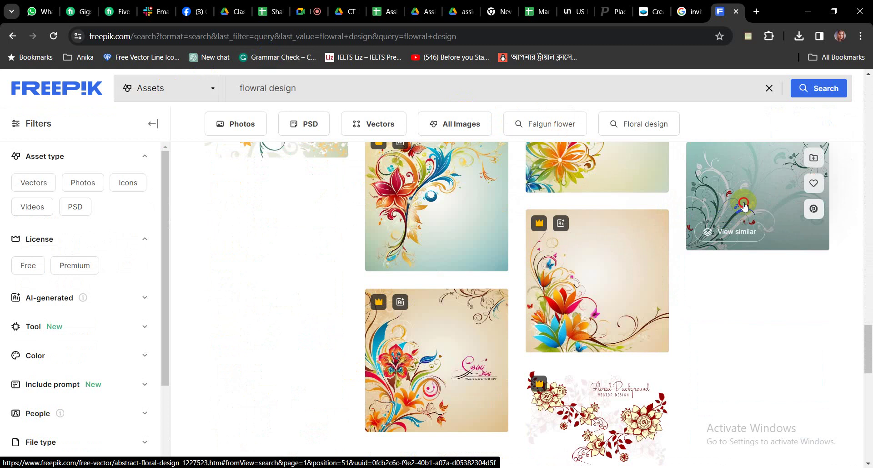
middle_click(745, 206)
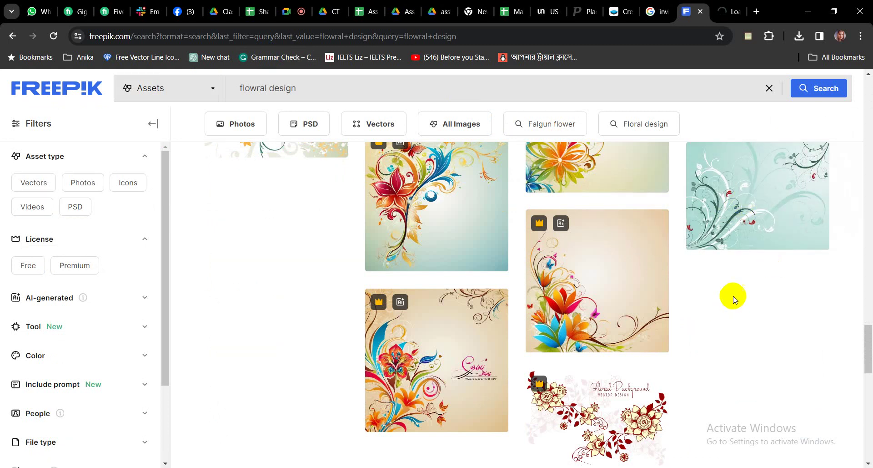
scroll(708, 257, down, 15)
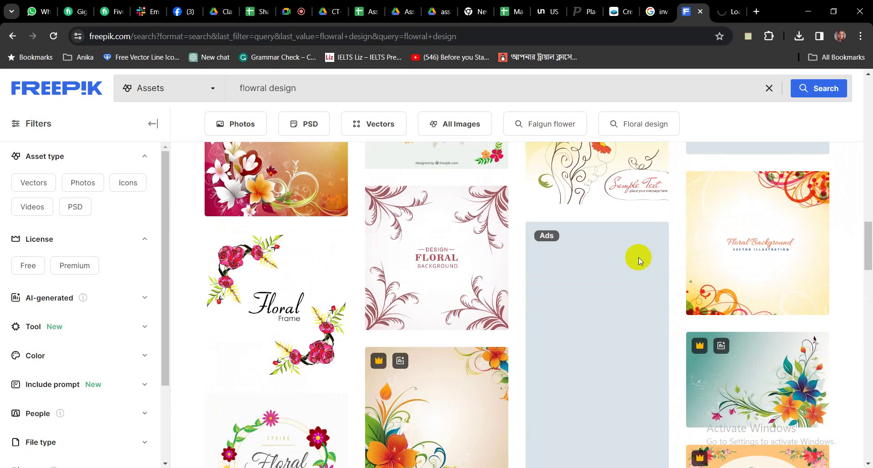
scroll(639, 257, up, 5)
Search Freepik for "eligant backgrount design" and filter the results to free assets
double_click(264, 87)
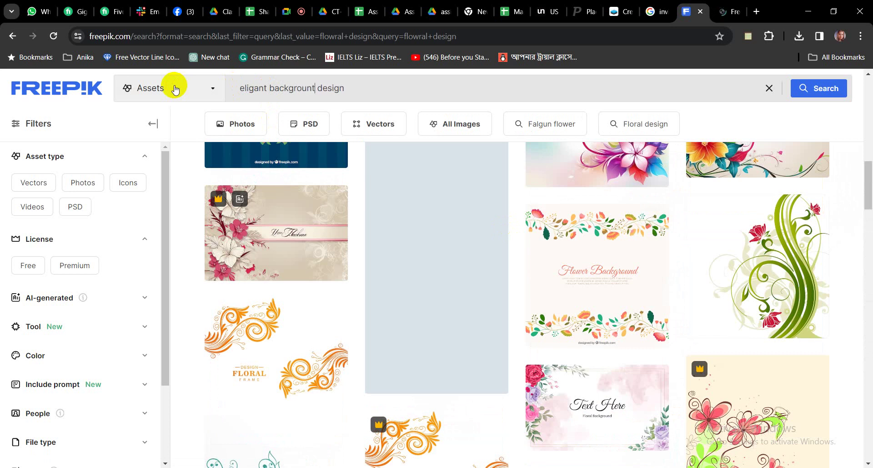
key(Return)
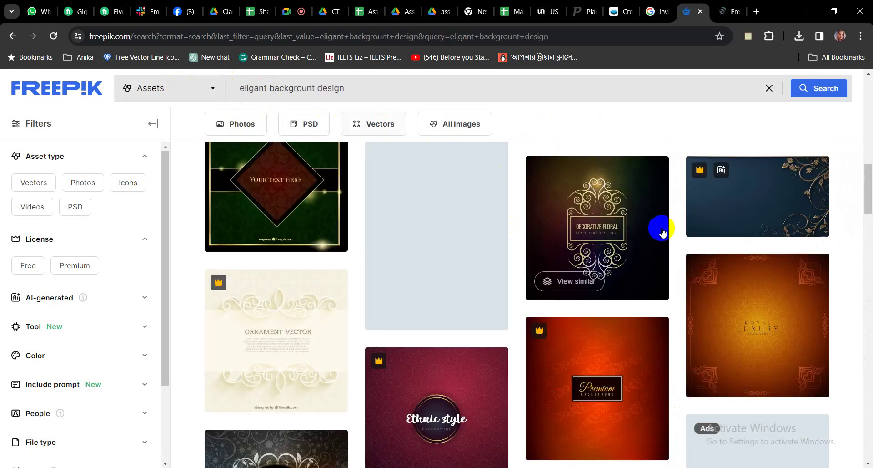
click(27, 271)
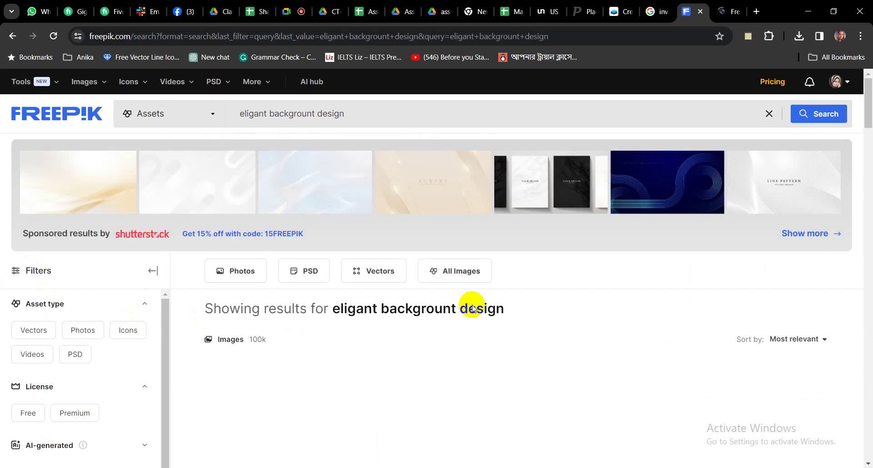
Browse the free elegant background results and open the dark blue Premium Luxury design with orange mandala ornaments in a new tab
scroll(471, 296, down, 5)
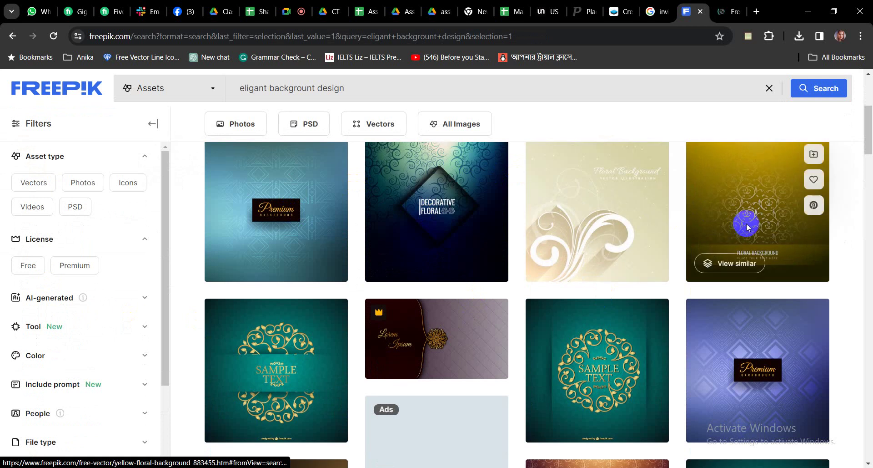
scroll(630, 348, down, 1)
scroll(630, 346, down, 4)
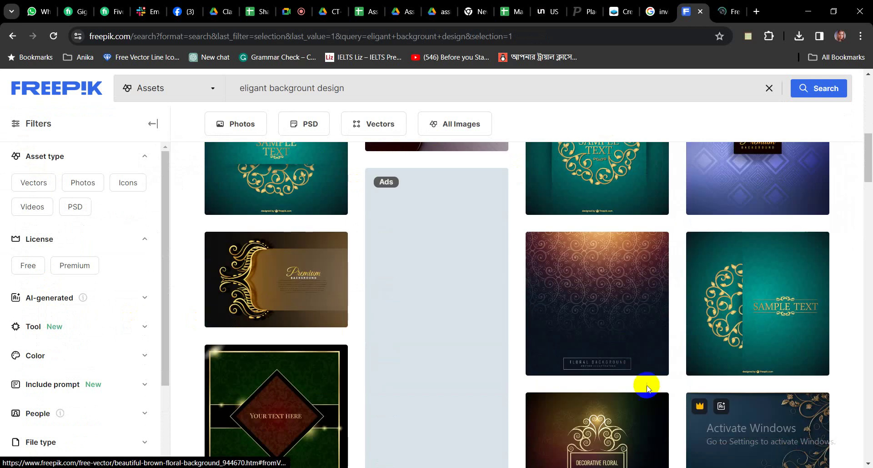
scroll(798, 327, down, 3)
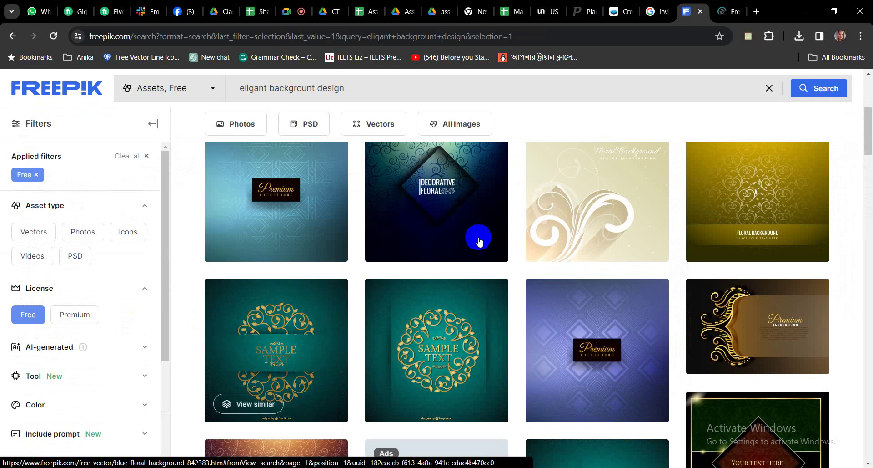
scroll(733, 347, down, 6)
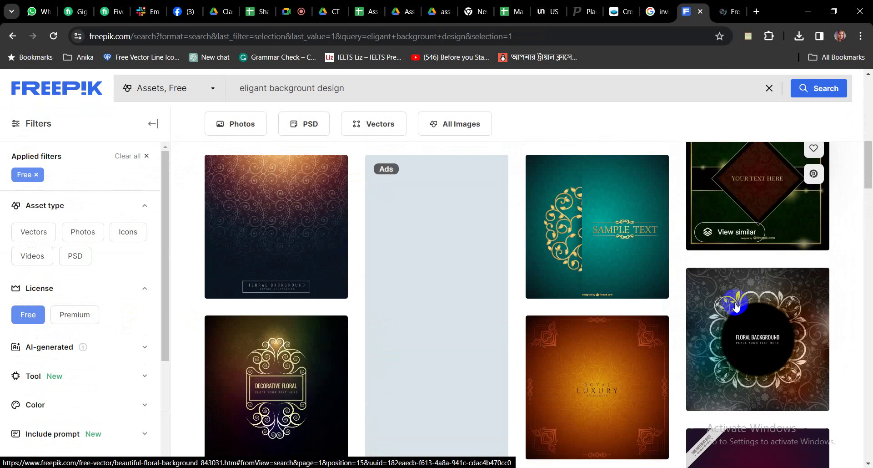
scroll(736, 306, down, 6)
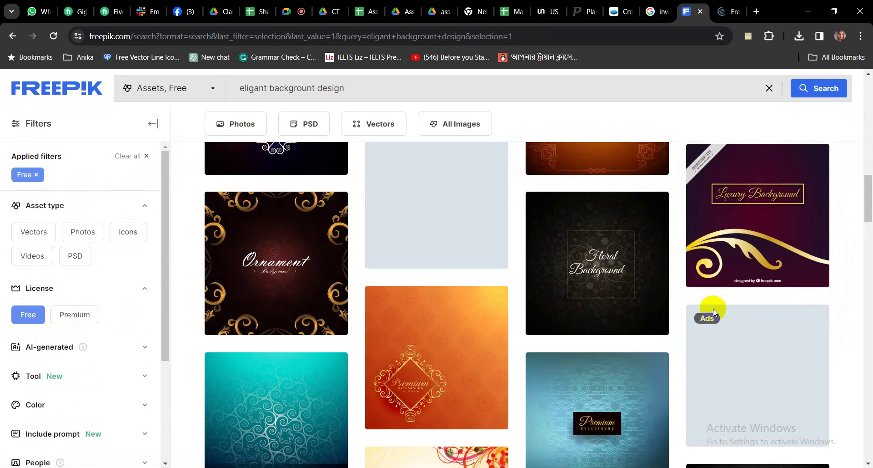
scroll(715, 307, down, 2)
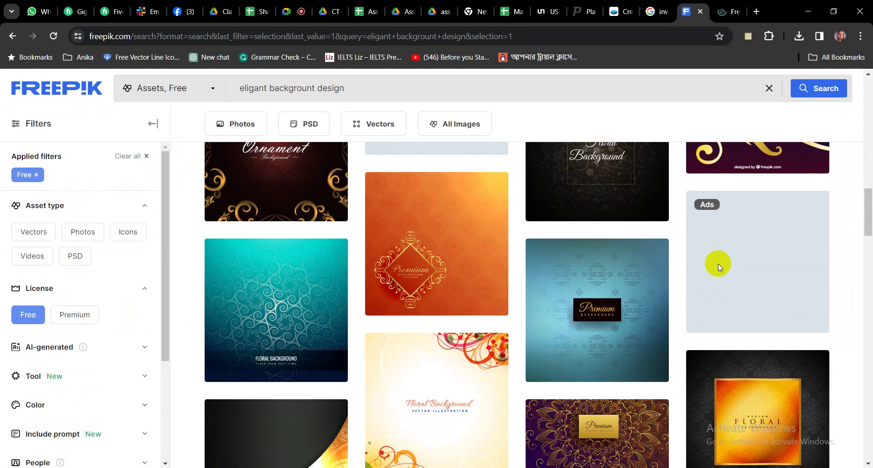
scroll(718, 264, down, 4)
scroll(719, 268, down, 2)
scroll(718, 273, down, 7)
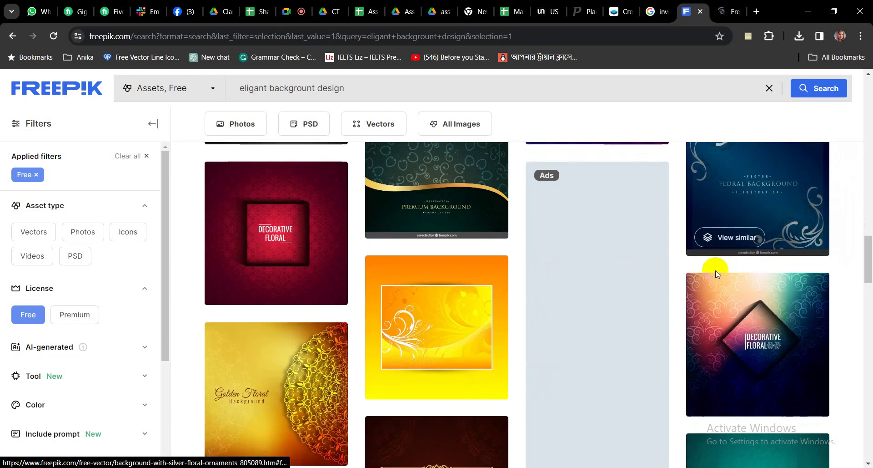
scroll(715, 279, down, 3)
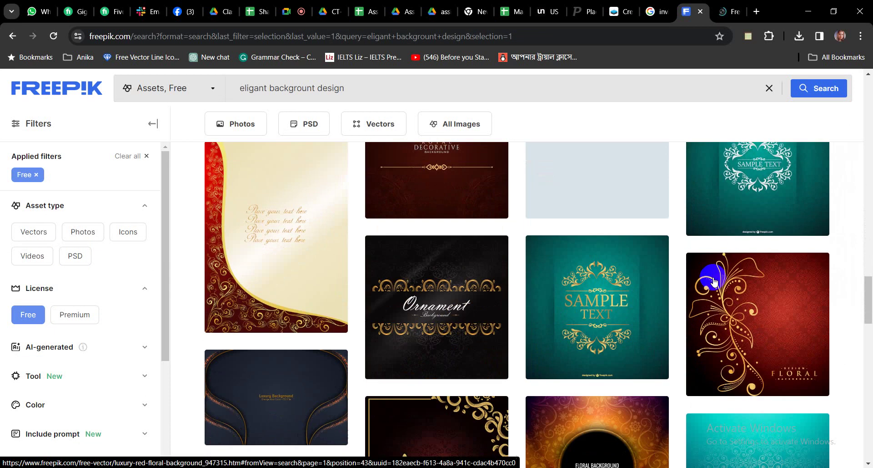
scroll(713, 264, down, 5)
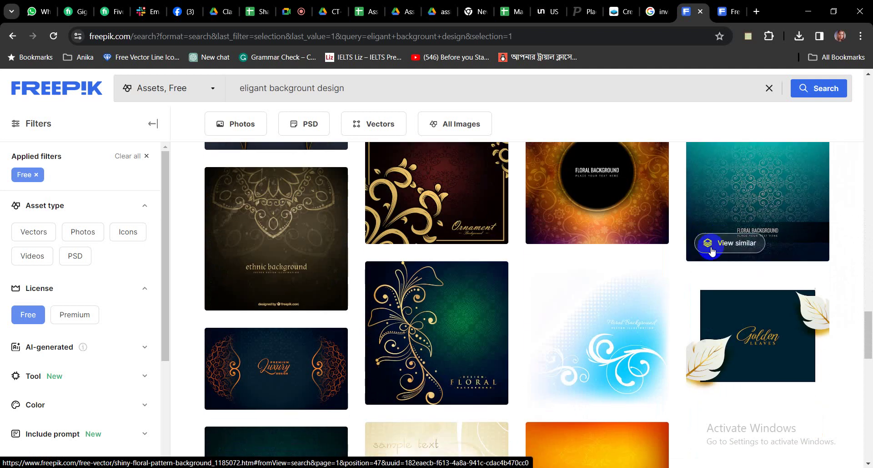
scroll(711, 248, down, 3)
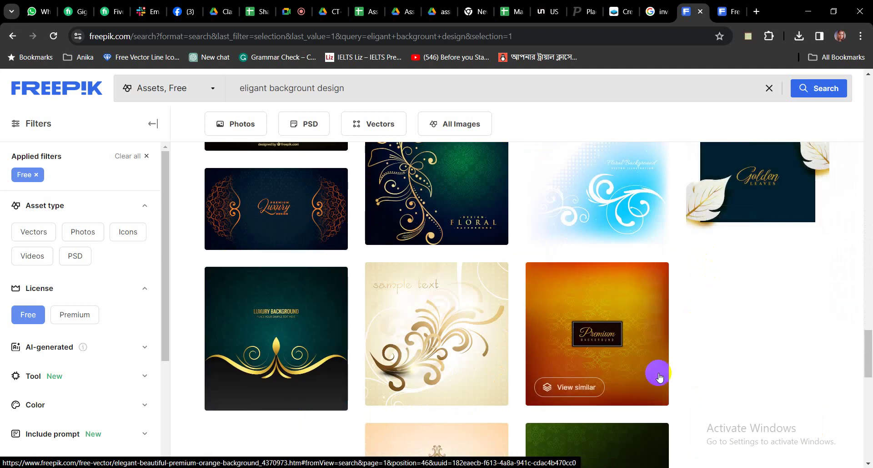
scroll(680, 360, up, 1)
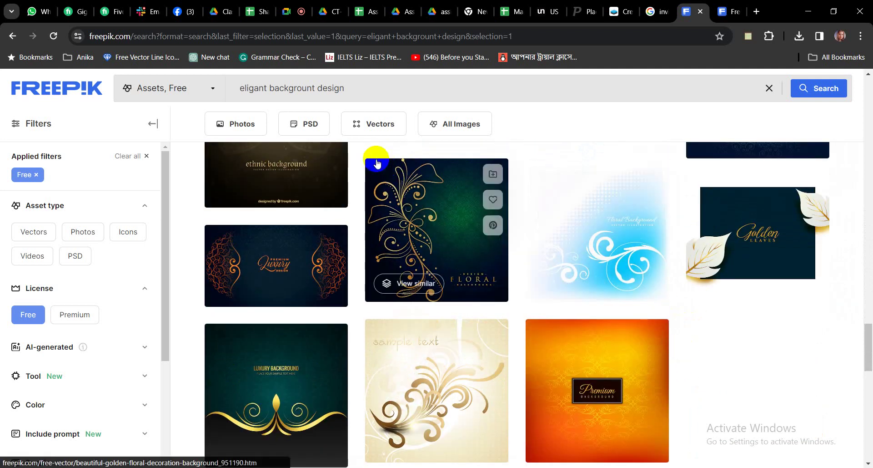
middle_click(286, 259)
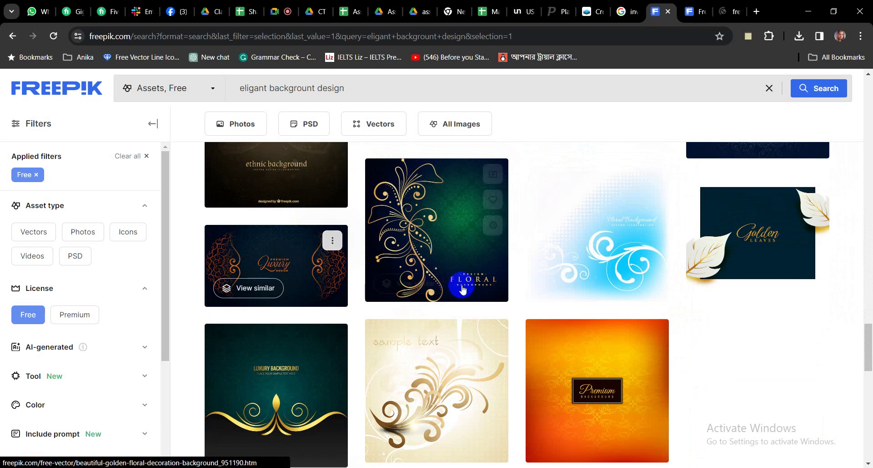
Open the dark green Vintage Luxury Design background with the golden ornamental frame in a new tab
scroll(559, 234, down, 2)
scroll(559, 233, down, 3)
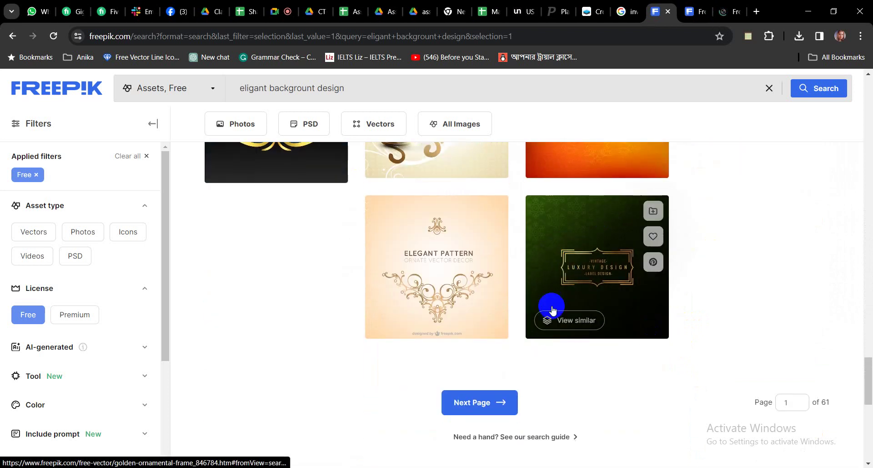
middle_click(639, 294)
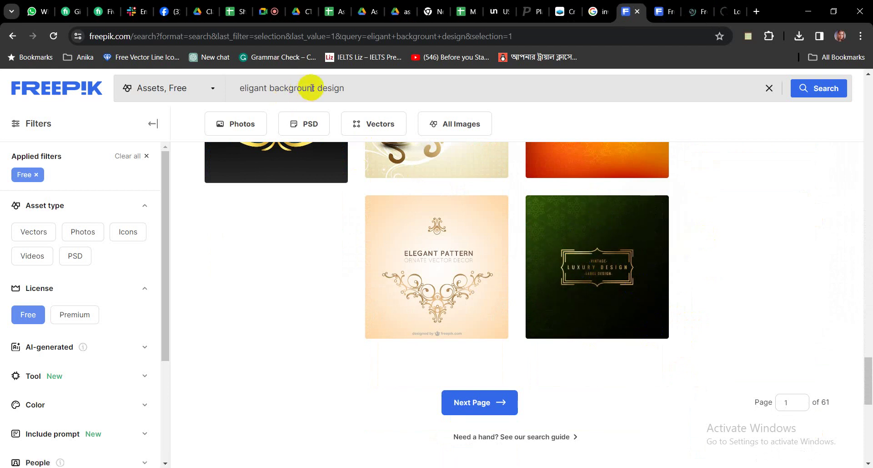
Search Freepik for "flower design" and open the pink watercolor floral background with "Text Here" in a new tab
drag(314, 88, 221, 94)
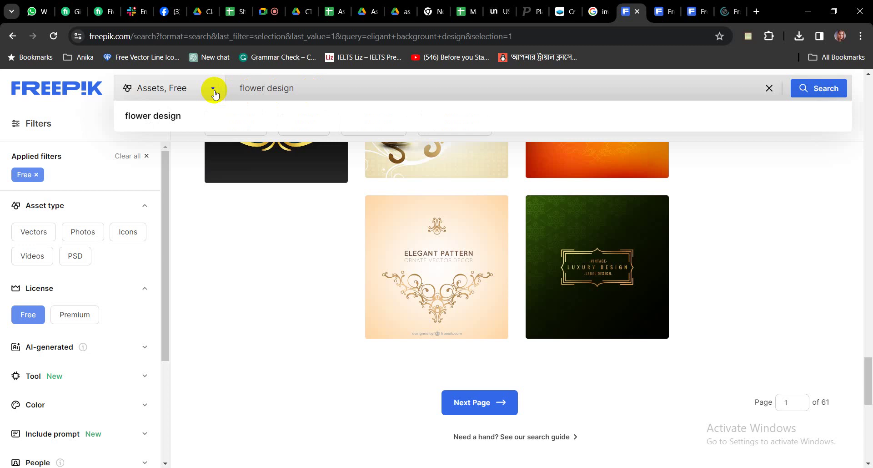
key(Return)
scroll(241, 105, up, 3)
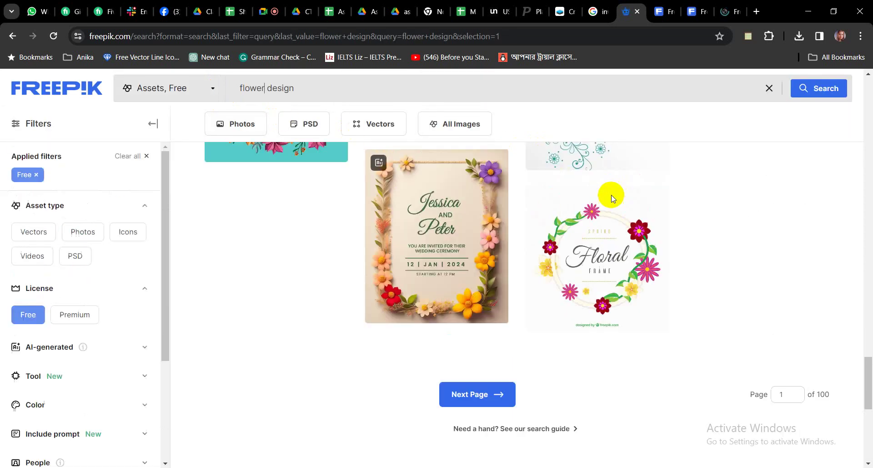
scroll(610, 209, up, 10)
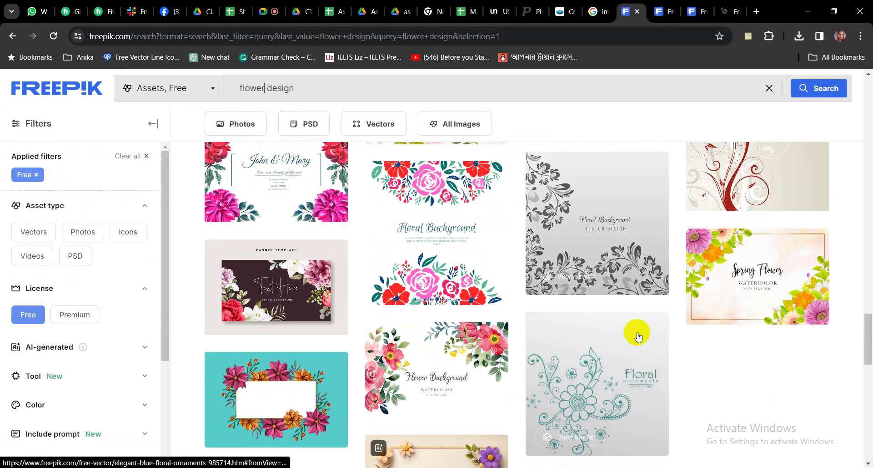
scroll(632, 291, up, 5)
scroll(630, 288, down, 3)
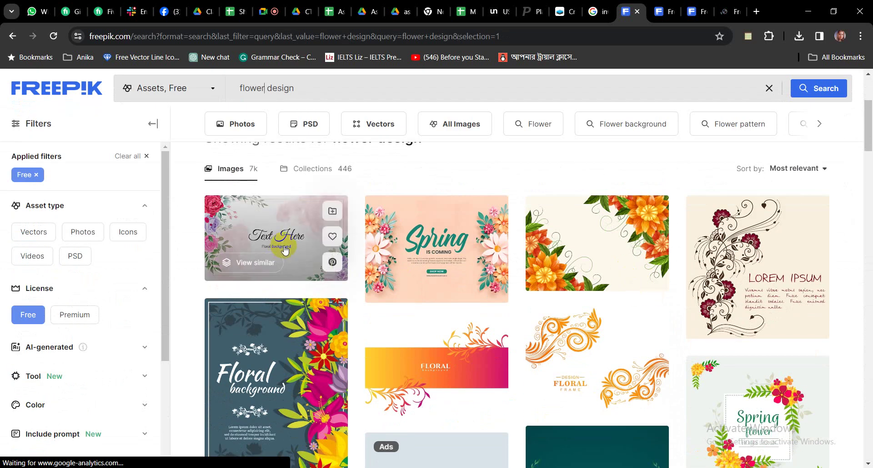
middle_click(273, 246)
Browse the flower design results and open the "Save the Date" wedding invitation design in a new tab
scroll(728, 259, down, 5)
scroll(726, 260, up, 4)
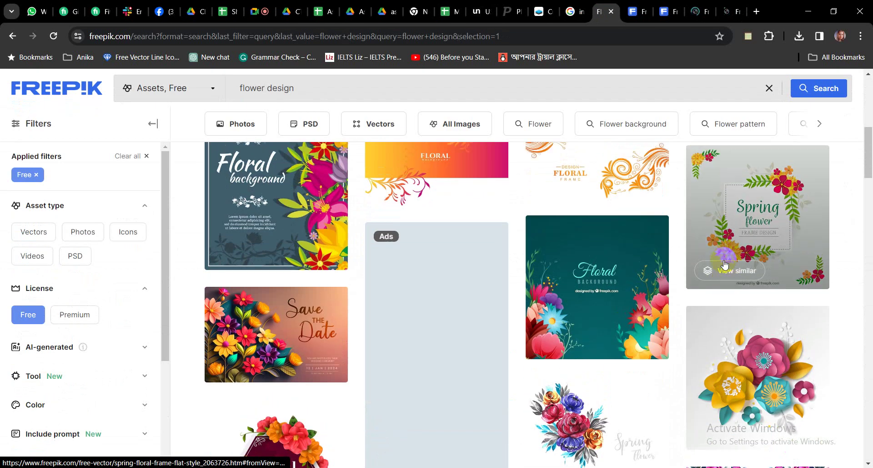
scroll(724, 261, down, 6)
scroll(722, 262, down, 1)
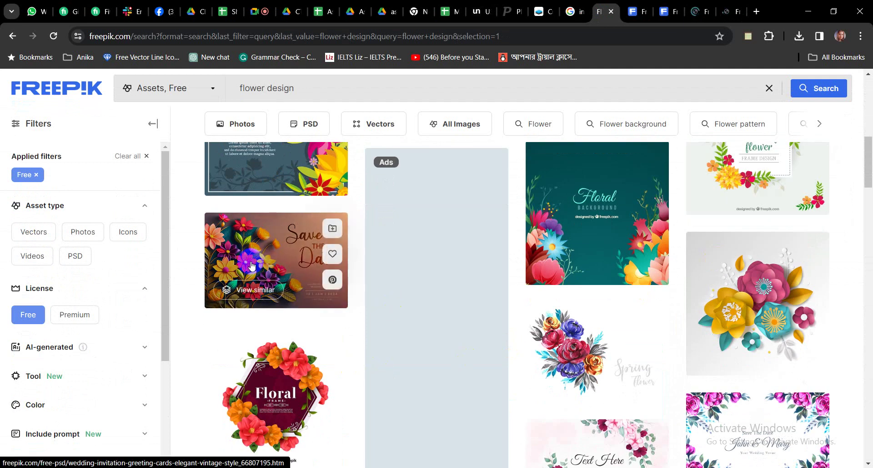
middle_click(244, 276)
Look through more flower design results and view the already opened teal abstract floral design
scroll(605, 251, down, 3)
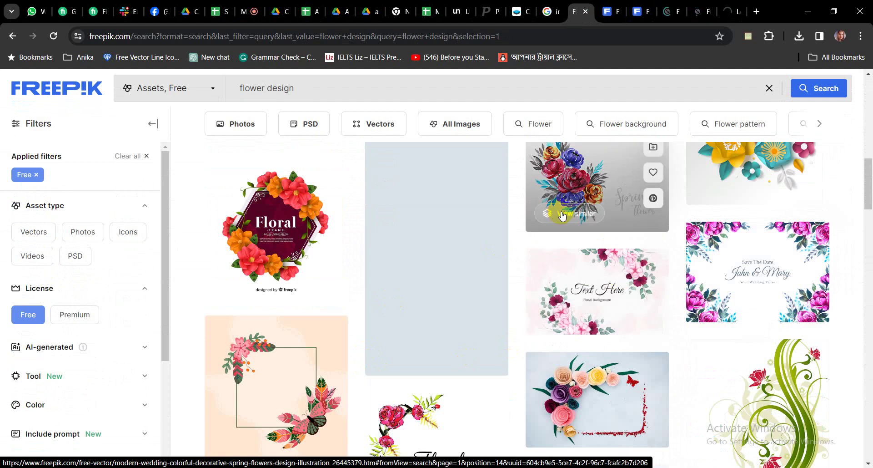
scroll(712, 226, down, 3)
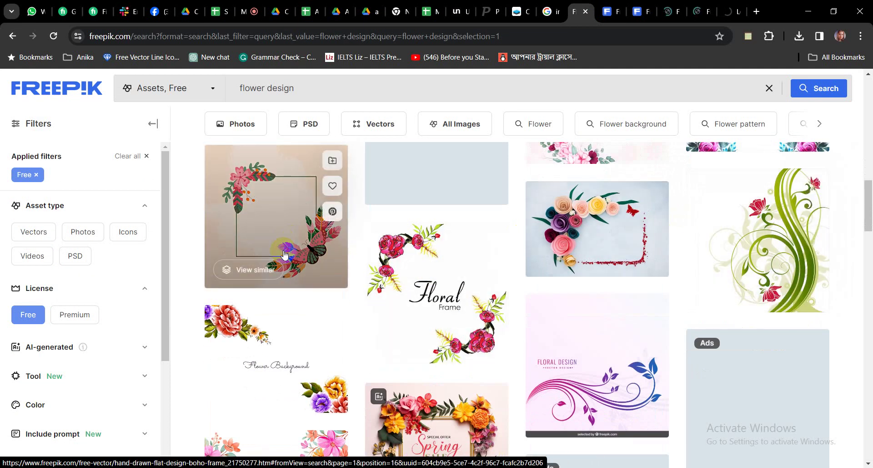
click(579, 13)
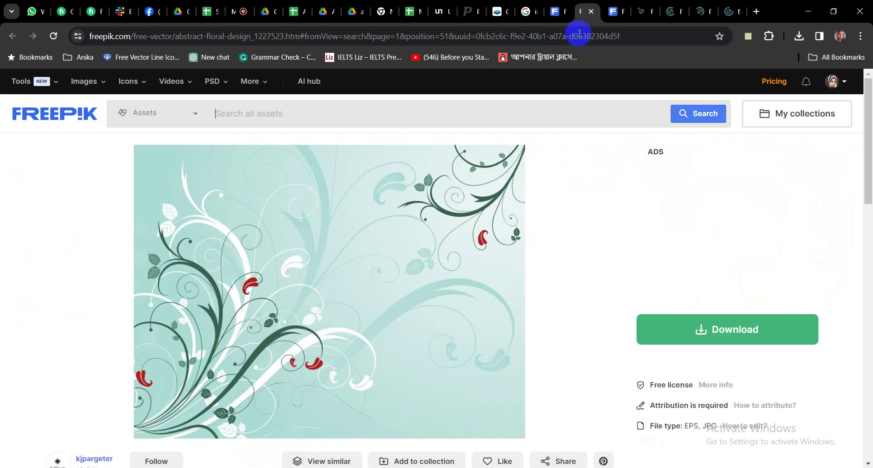
click(528, 121)
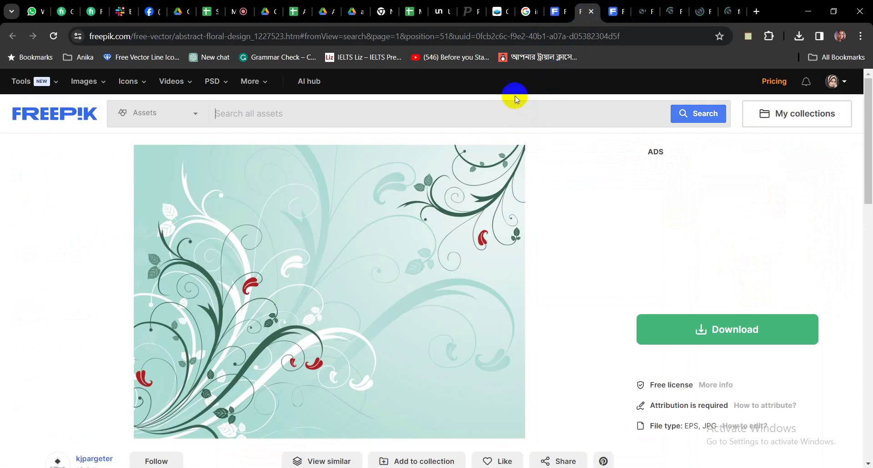
Check the file types of the Premium Luxury mandala background, download it for free and save the ZIP archive in the mockup folder
click(614, 12)
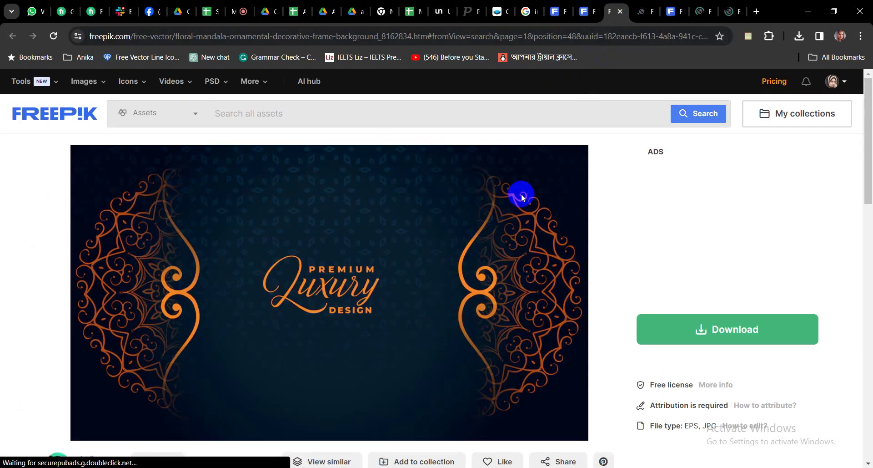
scroll(513, 237, down, 1)
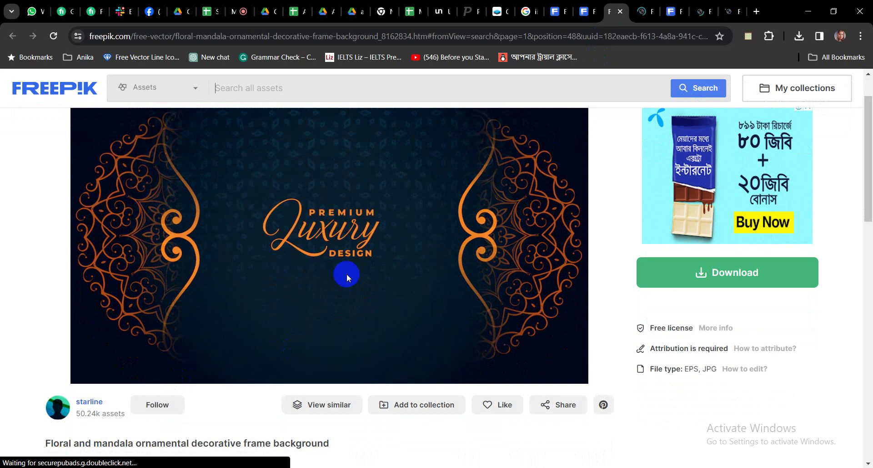
drag(685, 371, 705, 371)
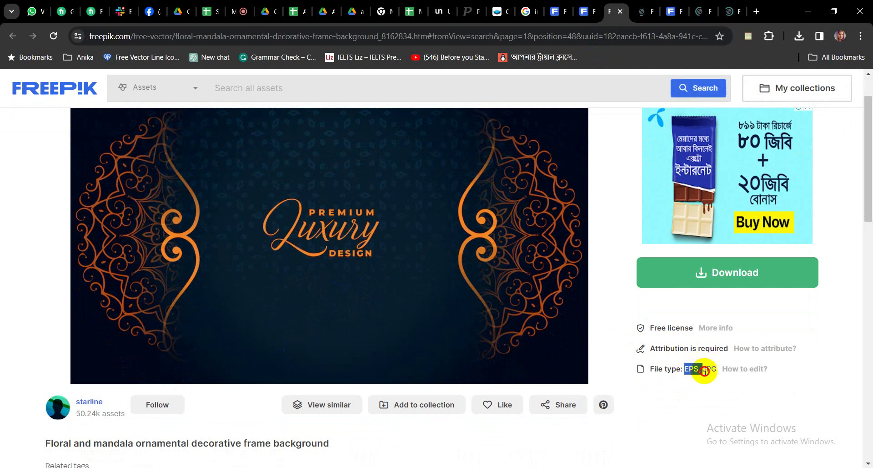
click(730, 281)
click(730, 422)
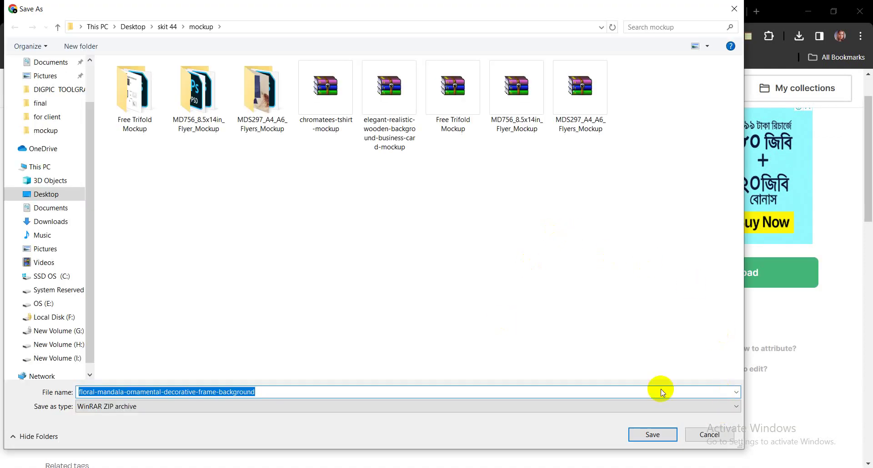
click(653, 434)
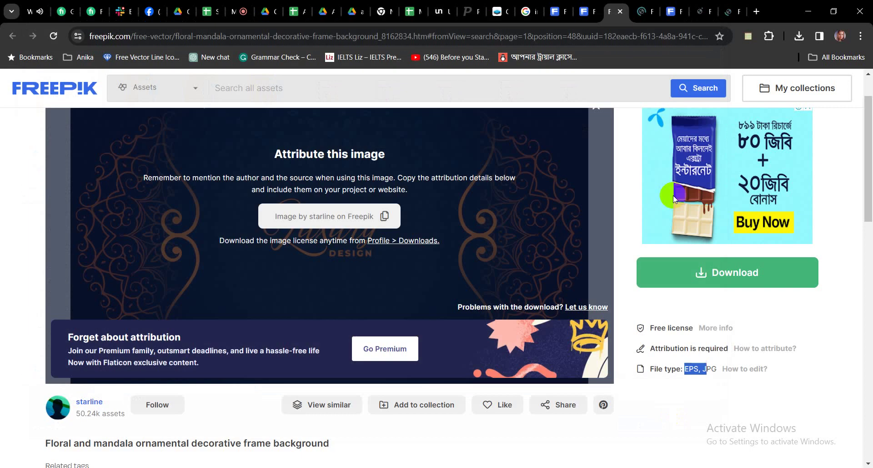
View the green luxury design, download the free "Text Here" floral background and save its ZIP archive in the mockup folder
click(642, 17)
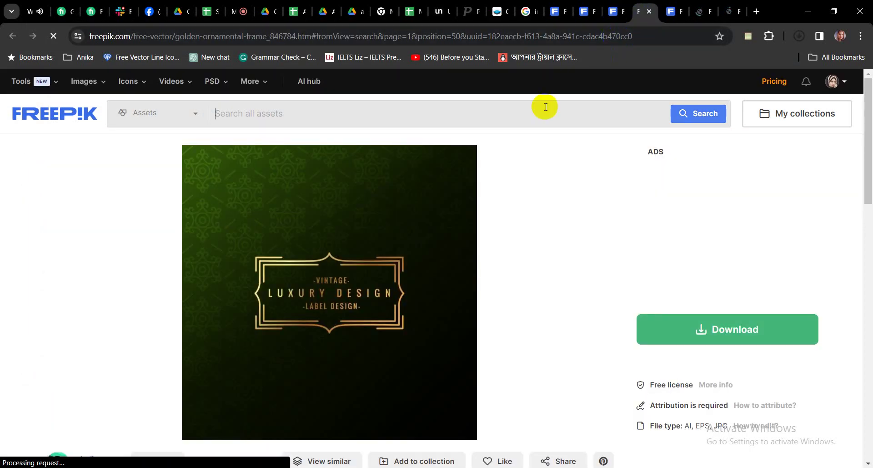
click(673, 11)
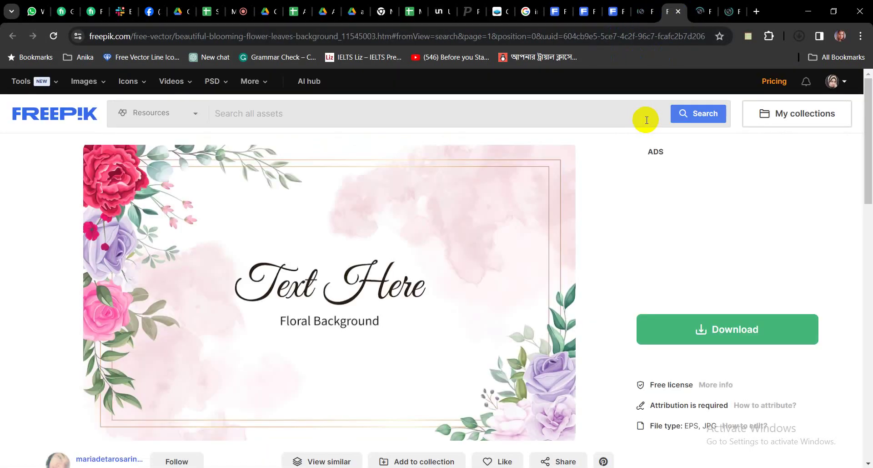
click(721, 329)
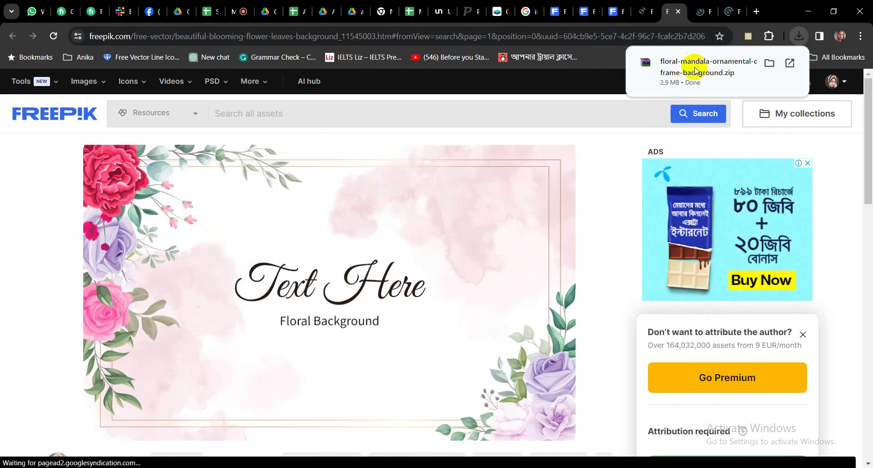
scroll(717, 337, down, 3)
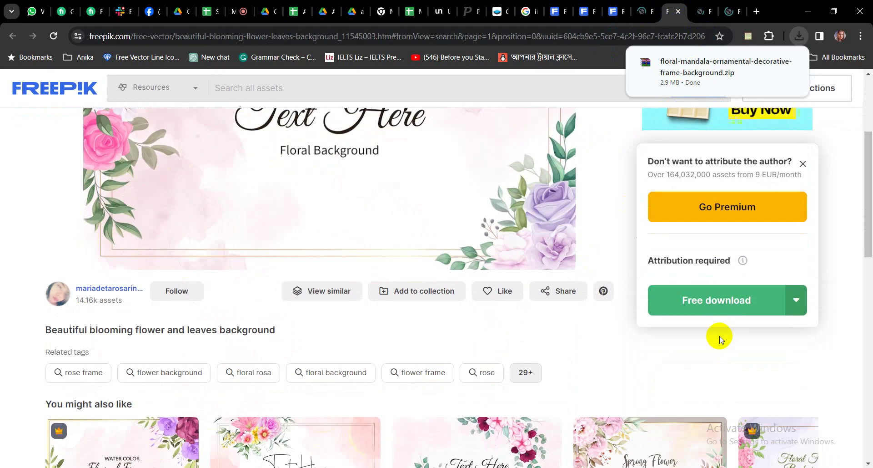
click(718, 307)
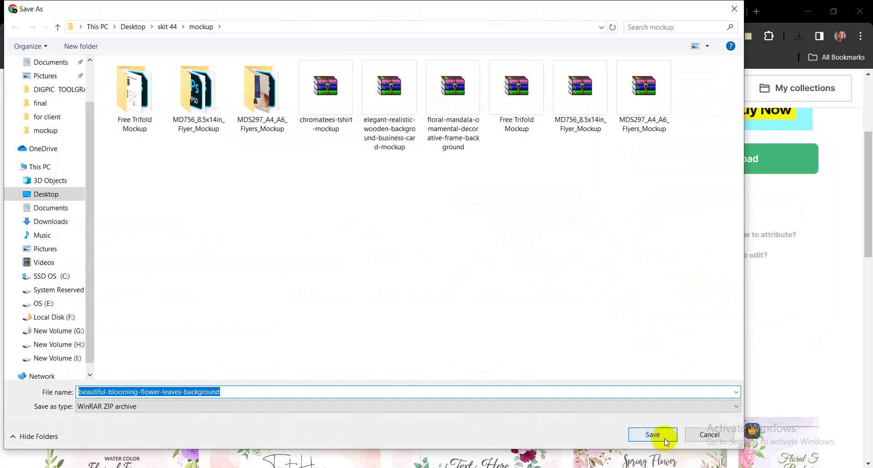
click(665, 439)
View the opened "Save the Date" wedding invitation and the boho floral frame design, and return to the flower design results
click(704, 12)
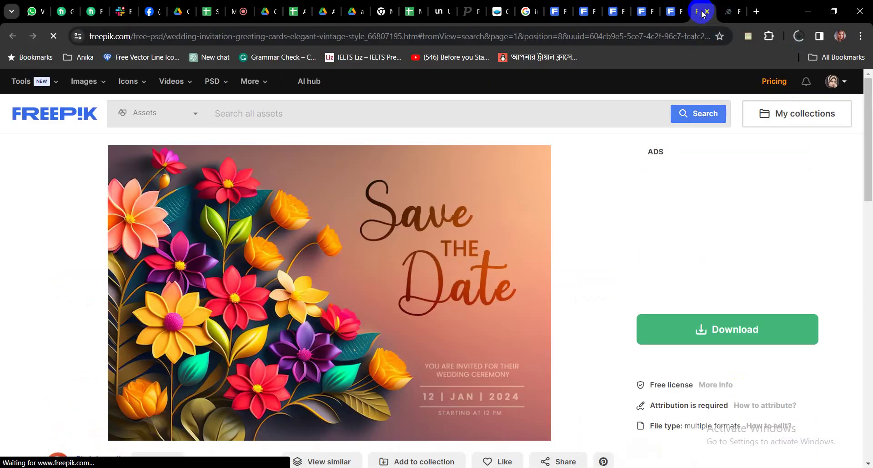
click(732, 13)
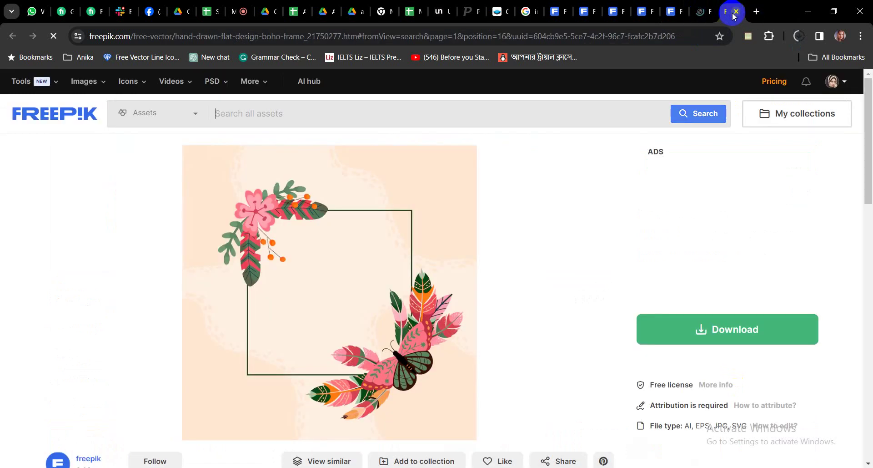
click(552, 10)
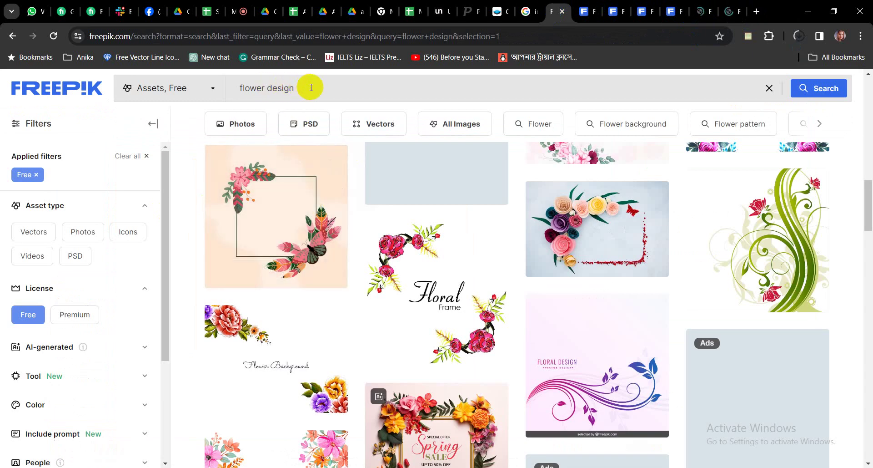
Replace the flower design query with "border" and search the free assets
drag(311, 88, 206, 91)
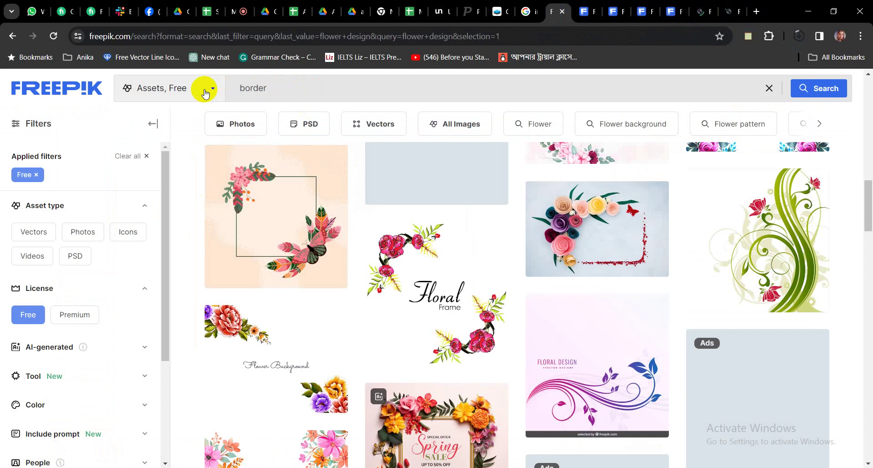
text(border)
key(Return)
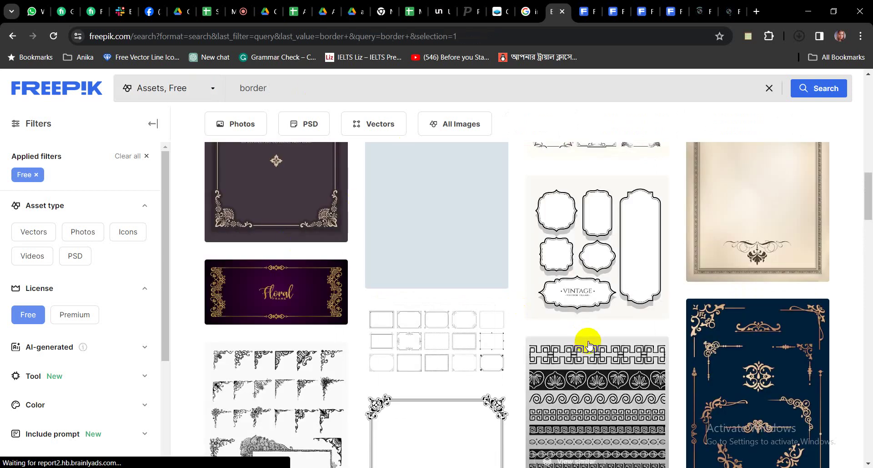
Browse the border results and preview the set of vintage corner frames
scroll(534, 373, down, 4)
scroll(578, 261, down, 3)
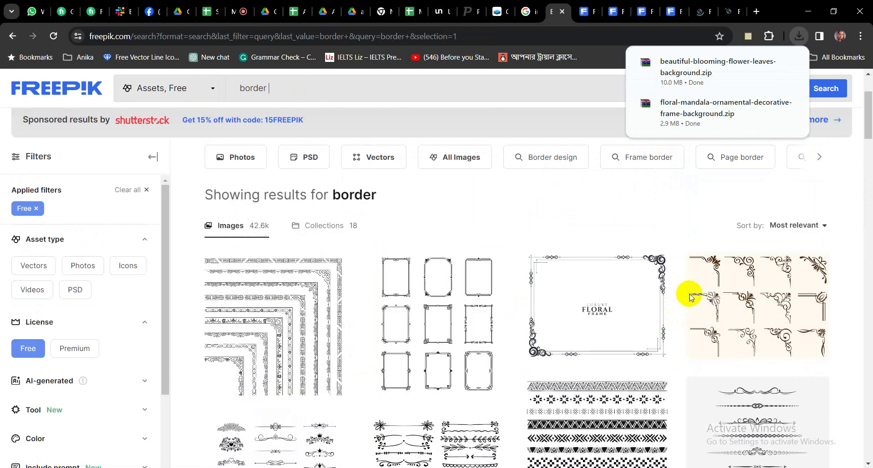
scroll(406, 438, down, 5)
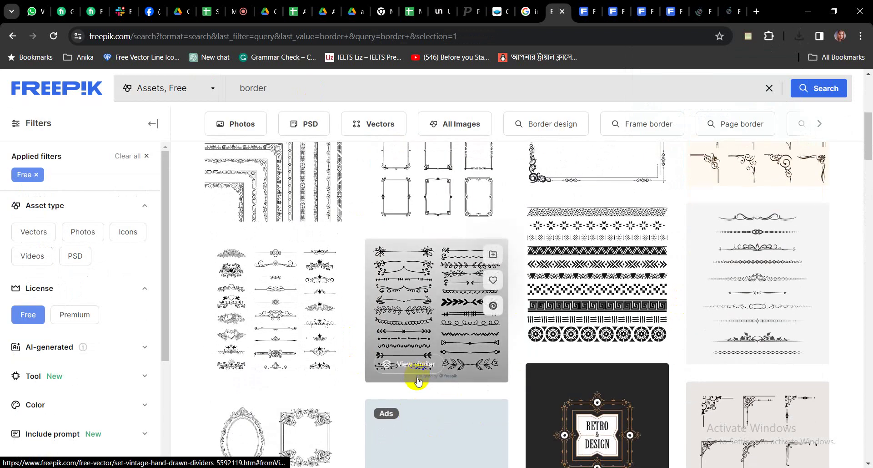
scroll(483, 263, down, 4)
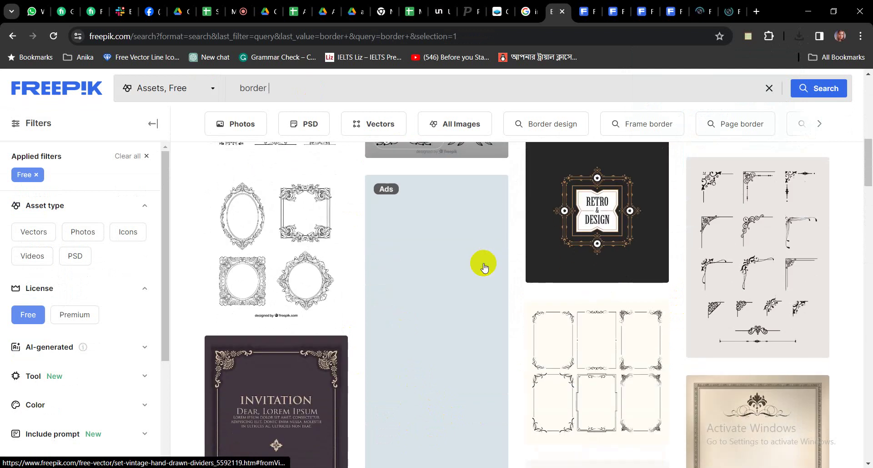
scroll(478, 274, down, 7)
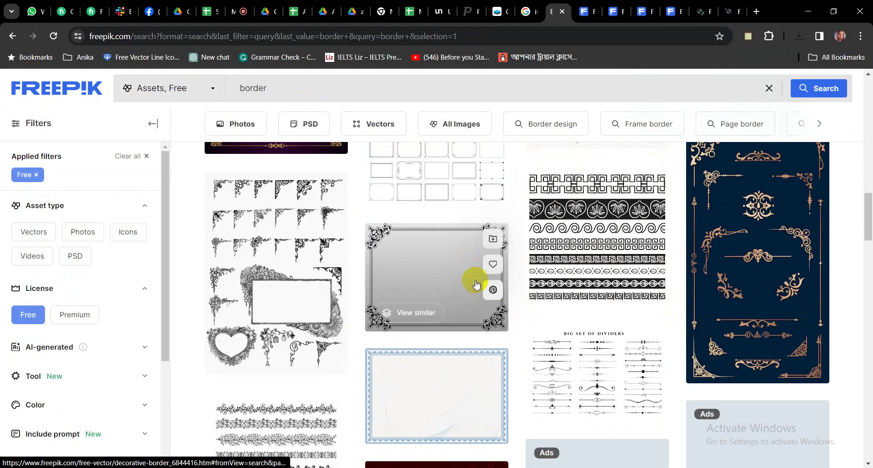
scroll(476, 272, down, 3)
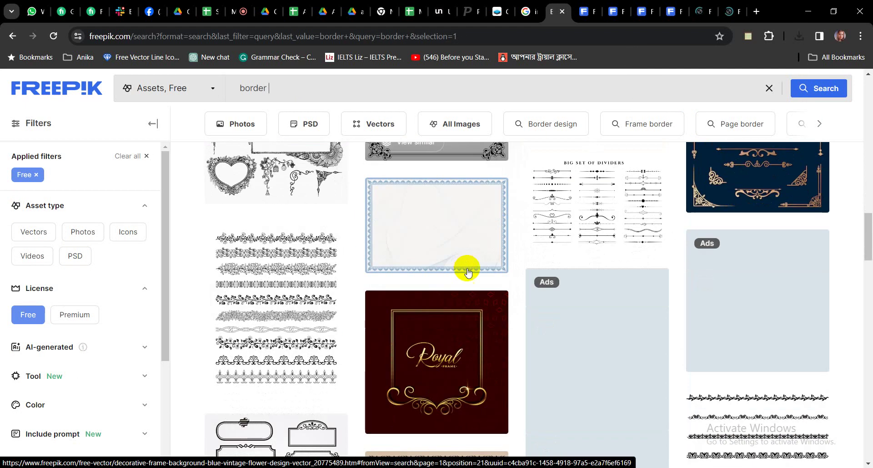
scroll(536, 307, down, 3)
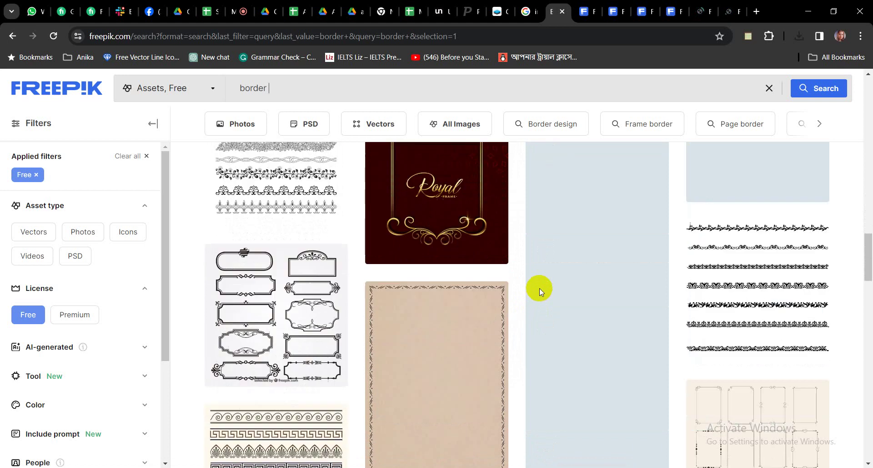
scroll(535, 287, up, 7)
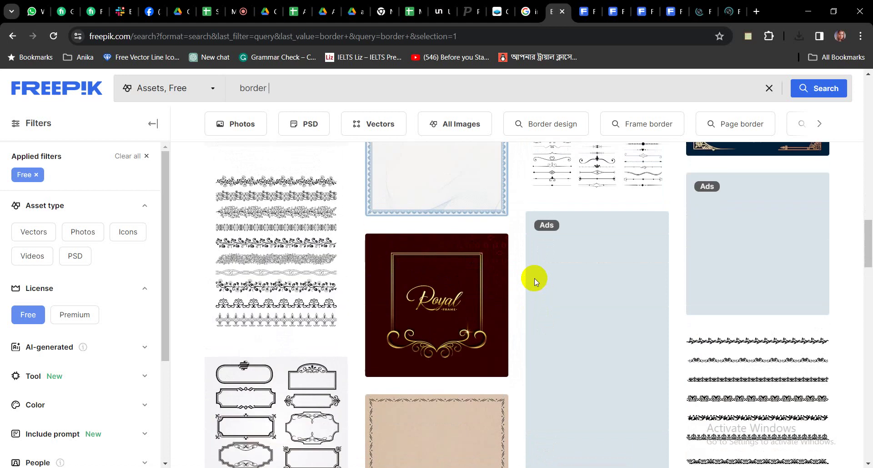
scroll(537, 298, up, 10)
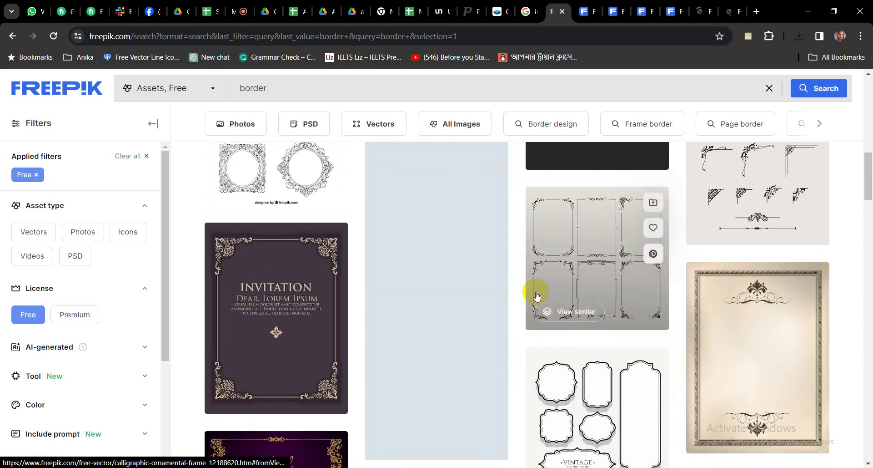
scroll(536, 302, up, 2)
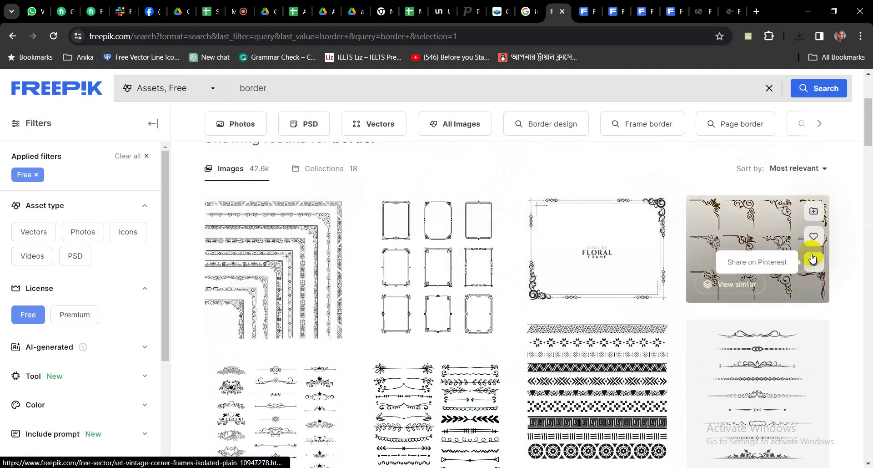
click(773, 227)
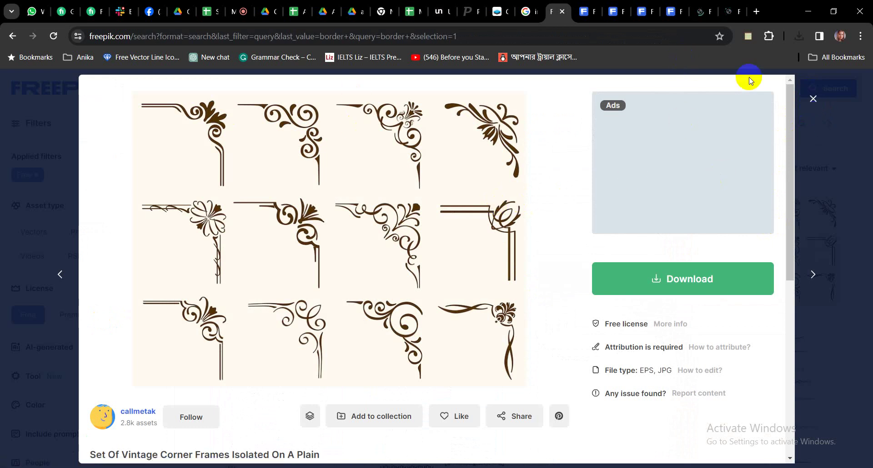
click(813, 98)
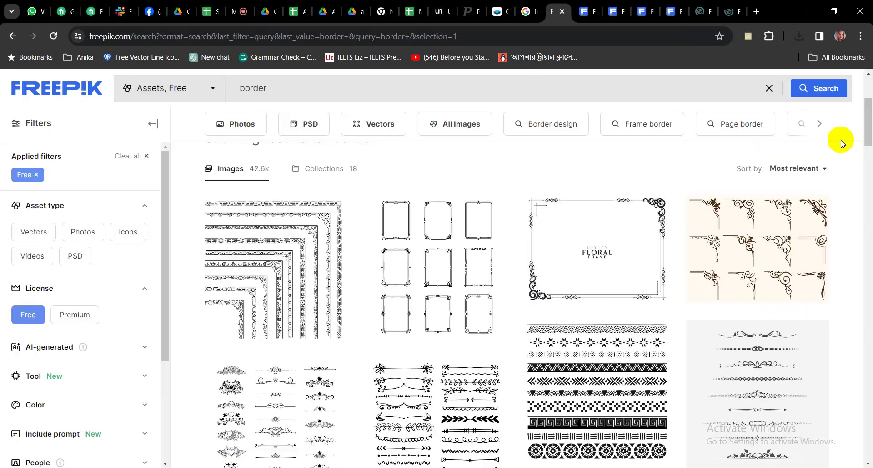
Download the free calligraphic ornamental frames set, save its ZIP archive in the mockup folder and close the preview
click(445, 273)
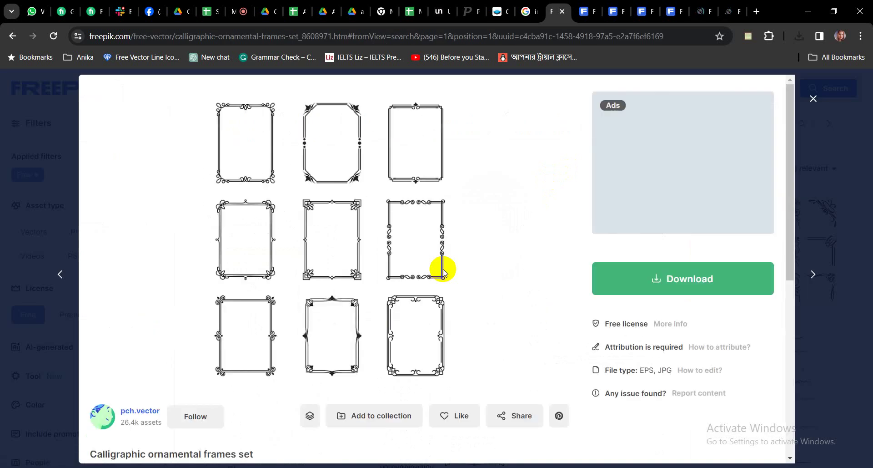
click(684, 280)
click(693, 424)
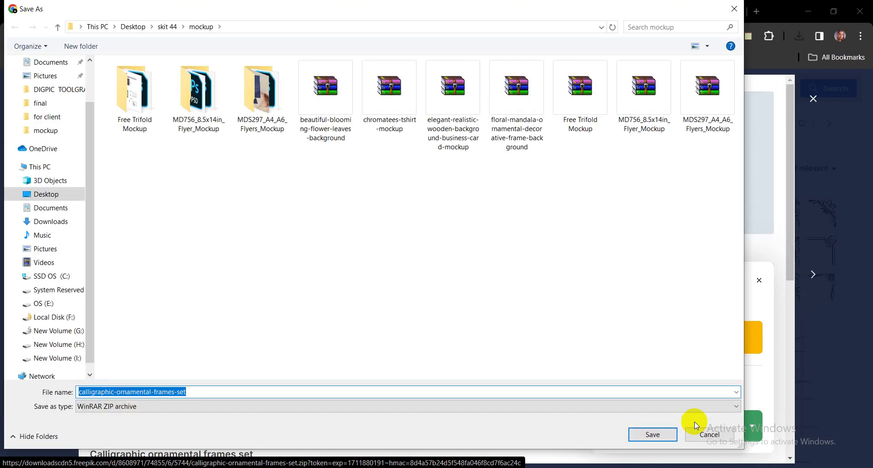
click(640, 437)
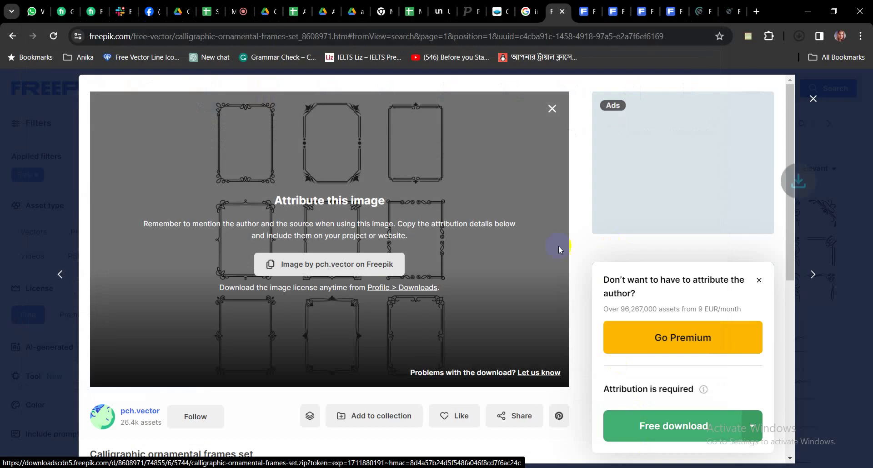
click(814, 100)
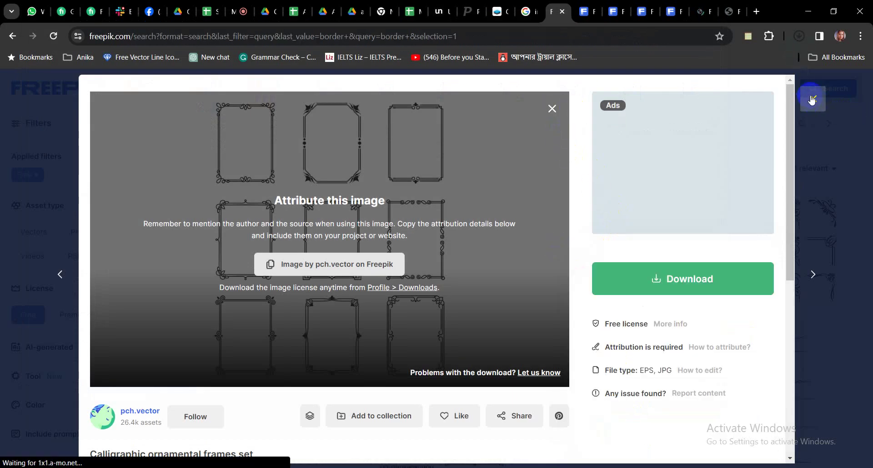
click(812, 100)
Show the downloaded calligraphic frames archive in its folder and display the files as medium icons
drag(867, 127, 868, 209)
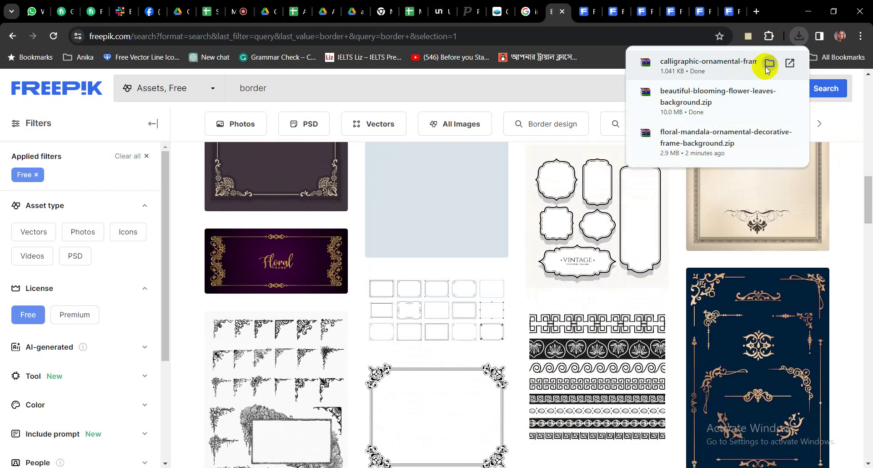
click(767, 66)
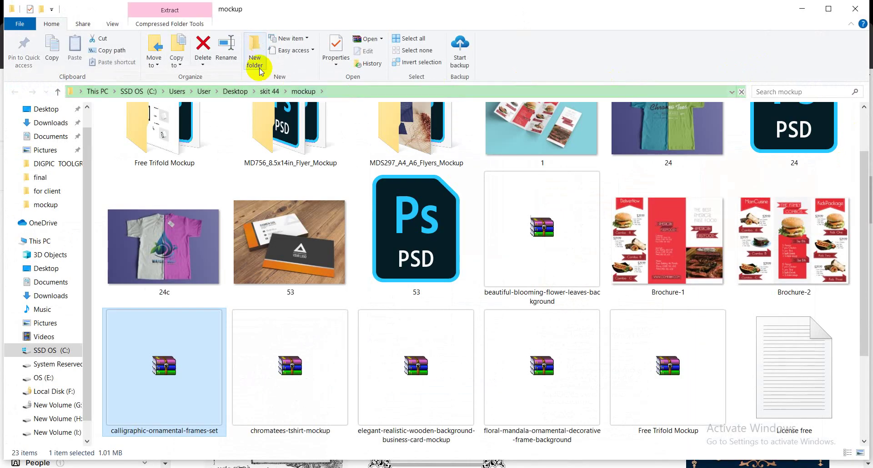
click(111, 26)
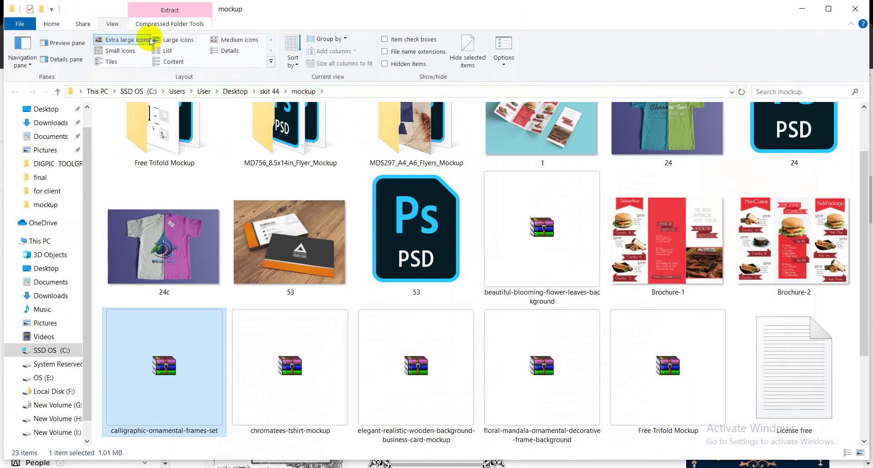
click(239, 40)
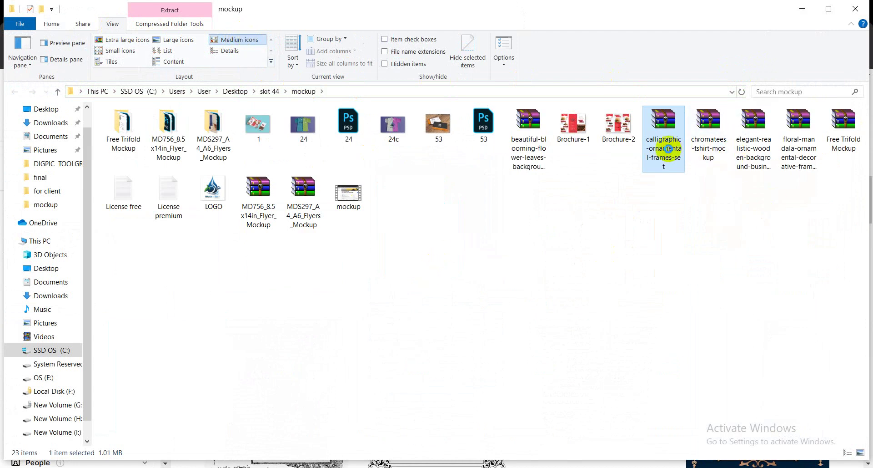
Extract the calligraphic-ornamental-frames-set archive directly into the mockup folder, replacing all existing files with the same names
right_click(668, 149)
mouse_move(613, 195)
click(714, 224)
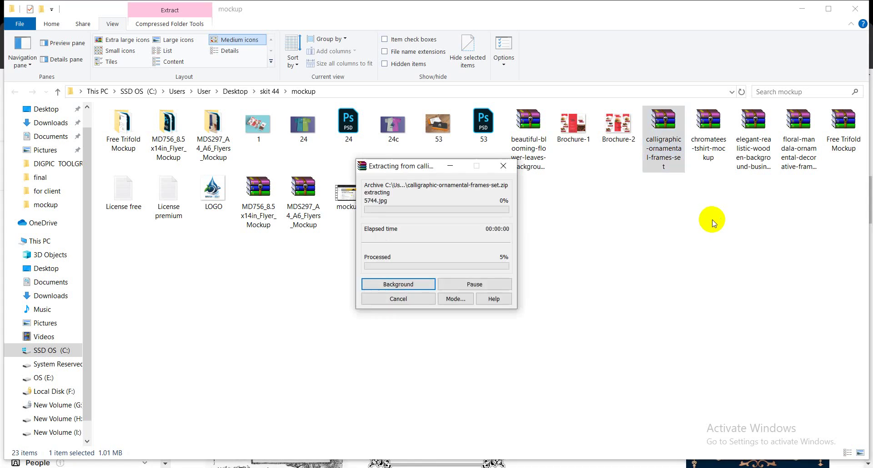
click(382, 296)
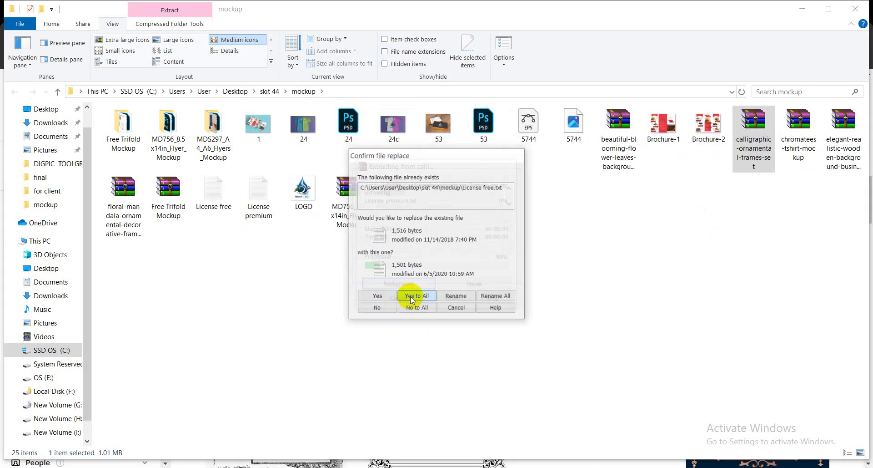
click(411, 296)
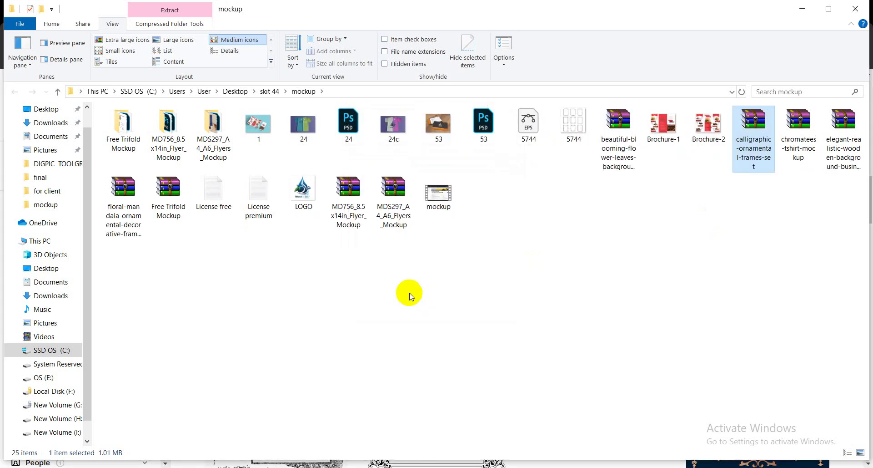
Open the extracted 5744 EPS frames file in Illustrator and switch back to the Freepik border results in Chrome
click(534, 129)
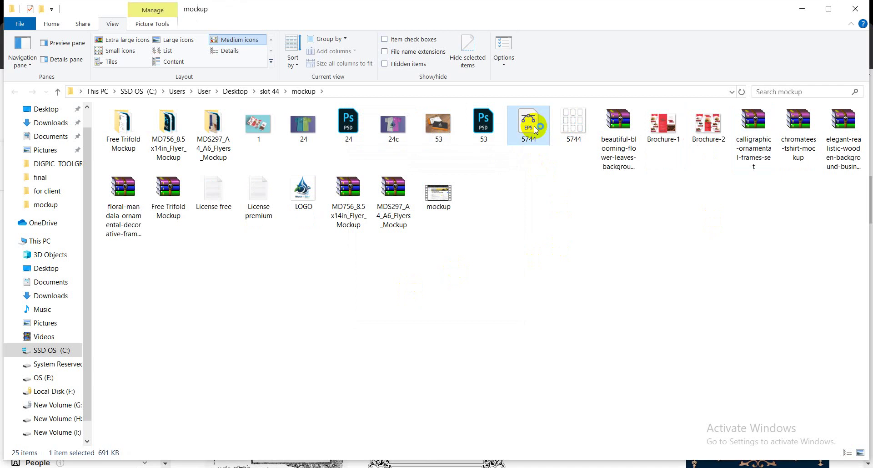
click(286, 461)
mouse_move(258, 462)
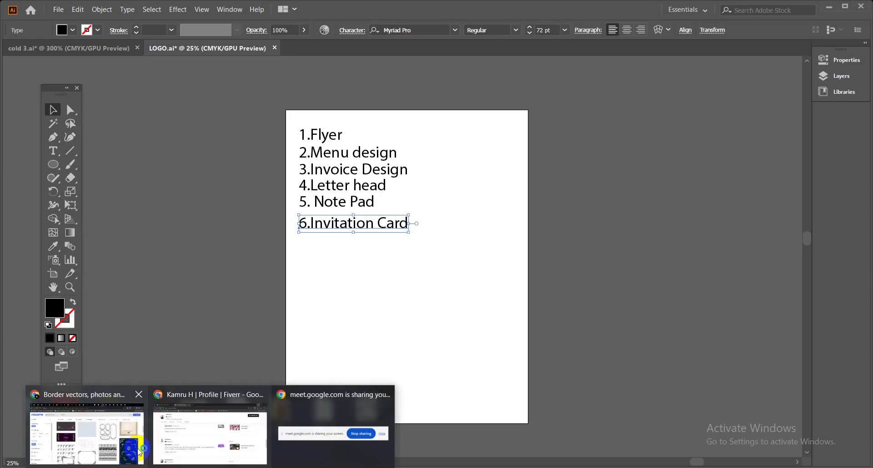
click(117, 450)
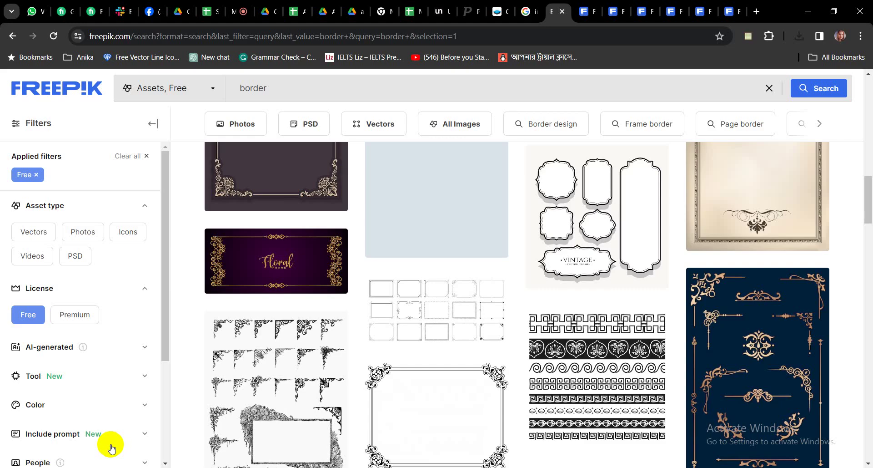
Locate the downloaded beautiful-blooming-flower-leaves-background archive and extract it directly into the mockup folder, replacing all existing files
click(801, 37)
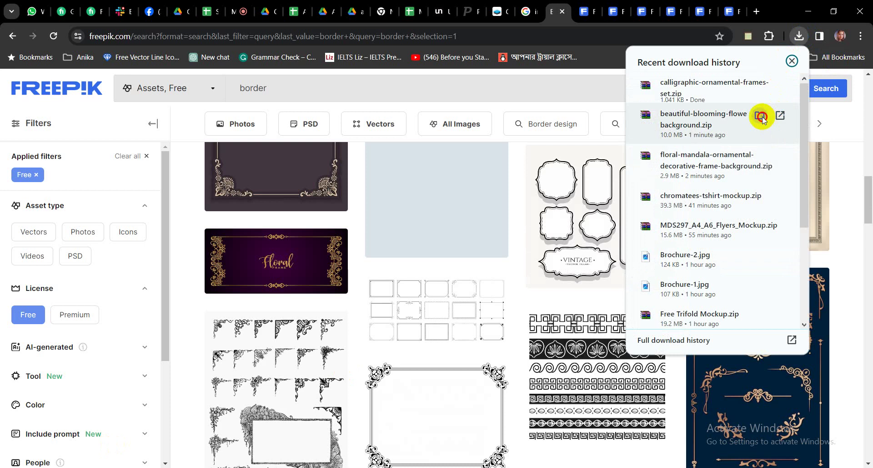
click(762, 117)
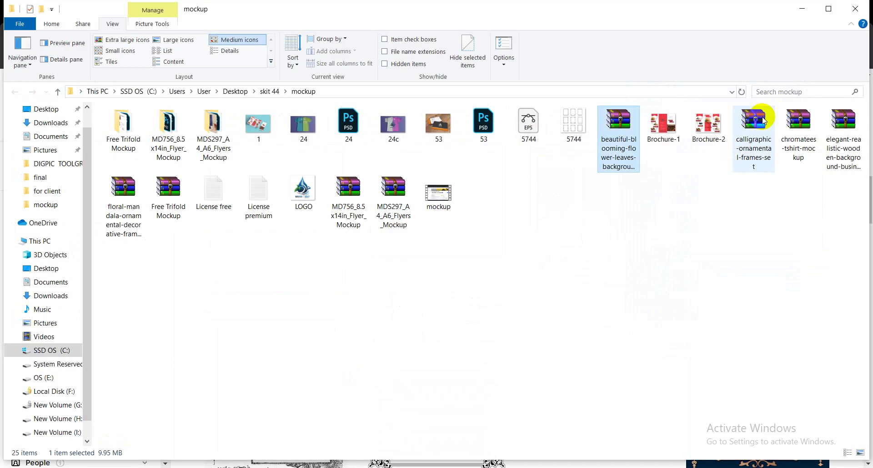
right_click(617, 151)
mouse_move(606, 194)
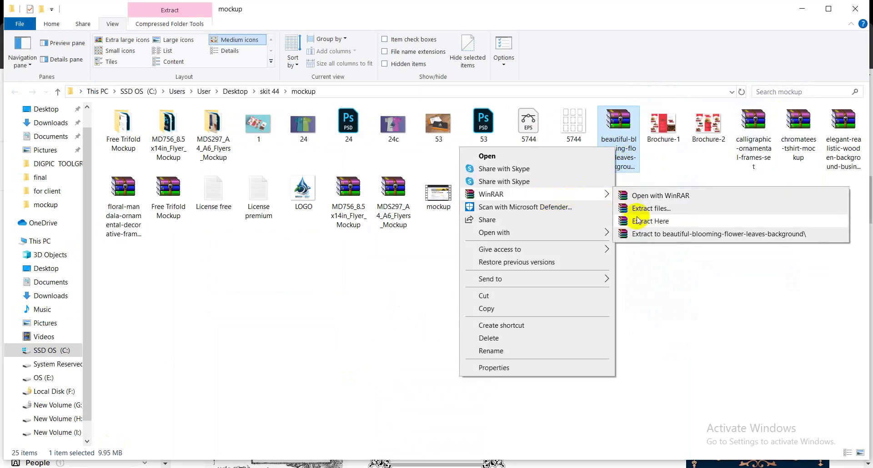
click(638, 220)
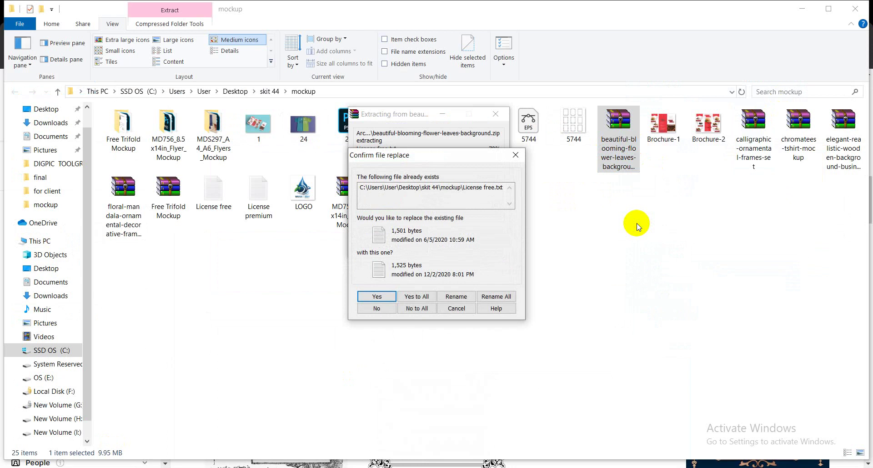
click(417, 297)
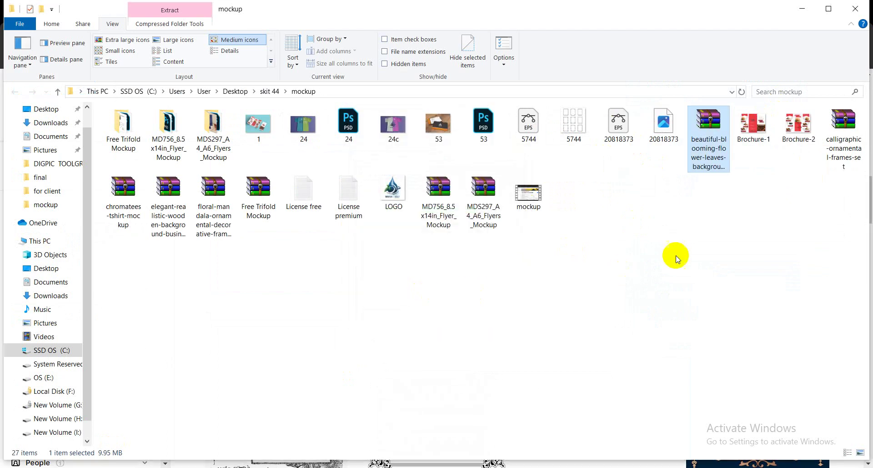
Locate the downloaded floral-mandala-ornamental-decorative-frame-background archive in its folder from Chrome's recent download history
click(623, 133)
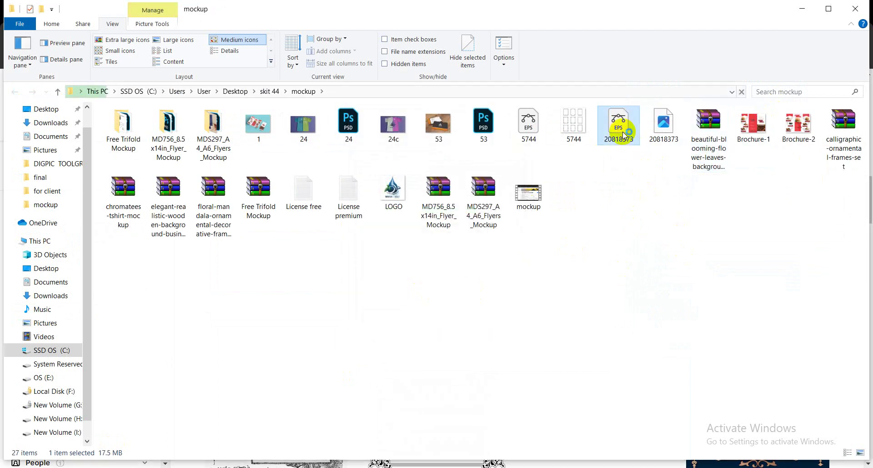
mouse_move(156, 449)
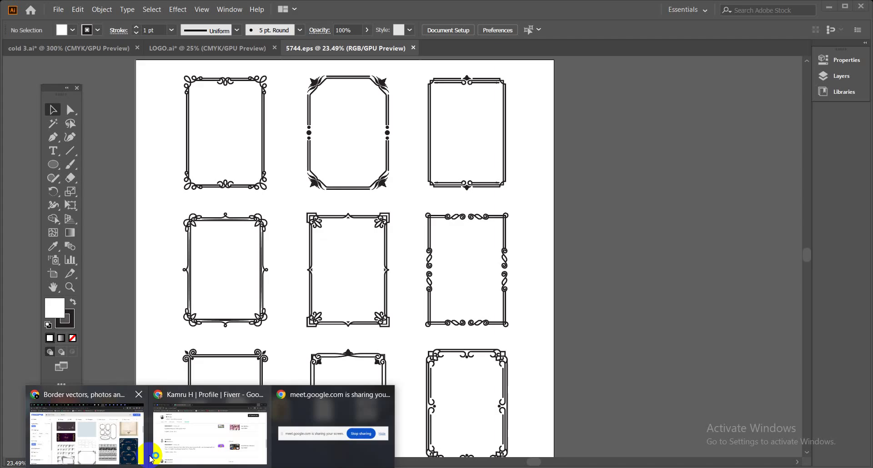
click(120, 446)
click(800, 36)
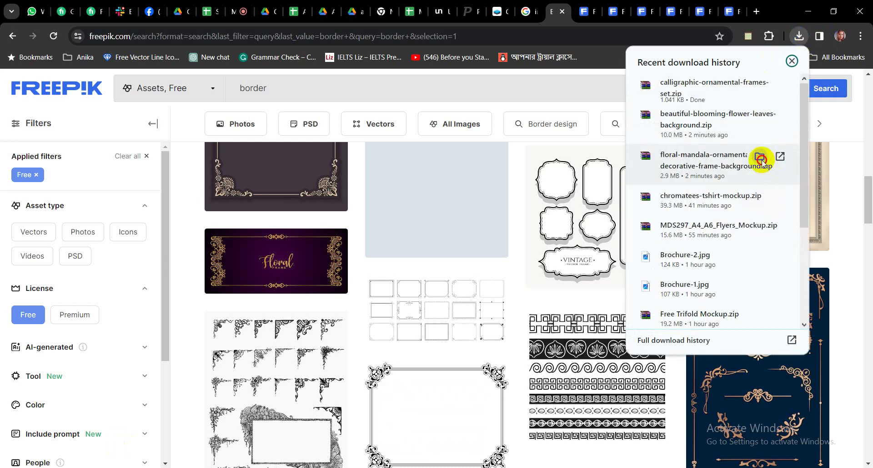
click(761, 158)
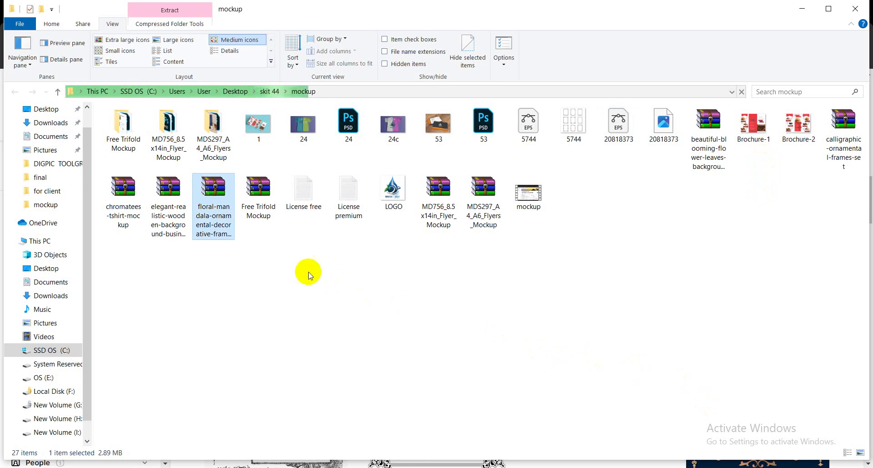
Extract the floral-mandala-ornamental-decorative-frame-background archive directly into the mockup folder, replacing existing files with the same names
right_click(219, 221)
mouse_move(210, 268)
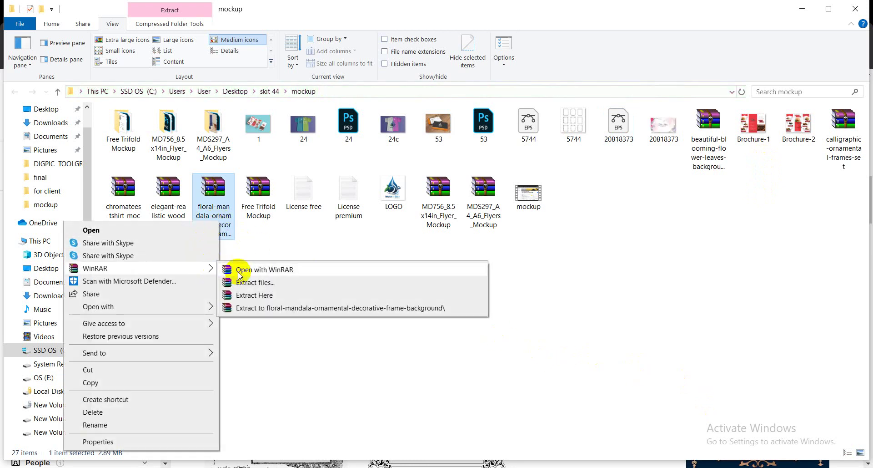
click(250, 296)
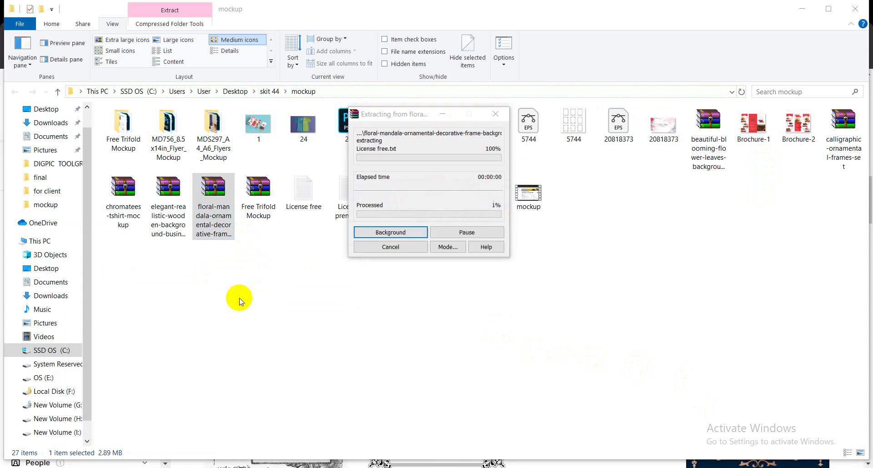
click(421, 297)
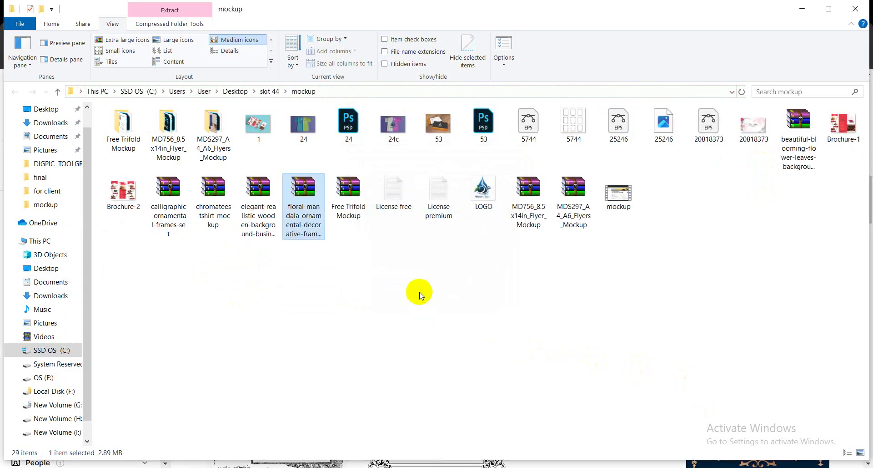
Open the 20818373 and 25246 EPS files from the mockup folder in Illustrator and bring the whole 25246 artwork into view
click(708, 132)
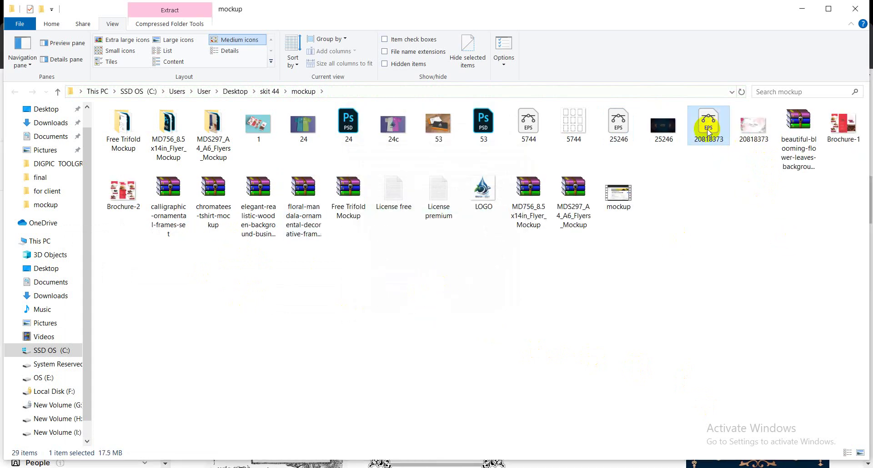
double_click(709, 132)
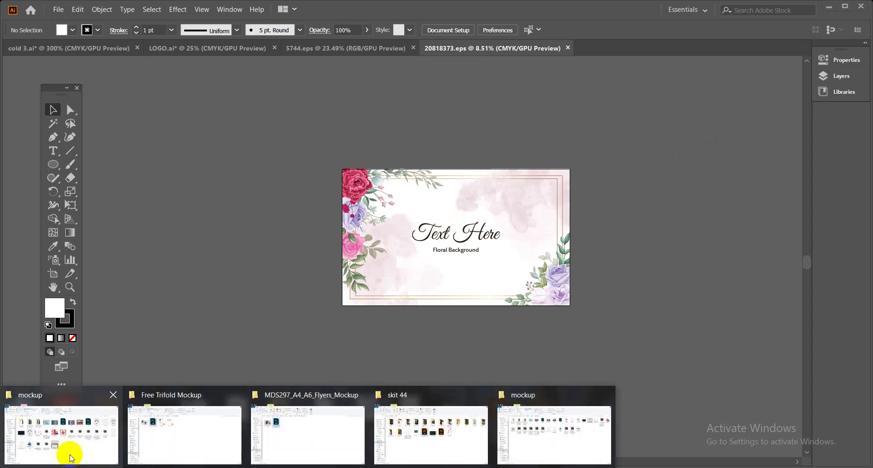
click(69, 450)
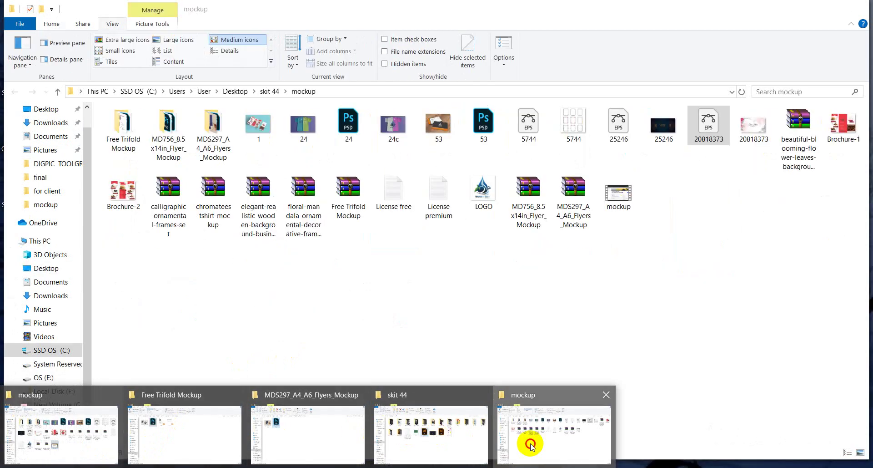
click(531, 446)
click(619, 136)
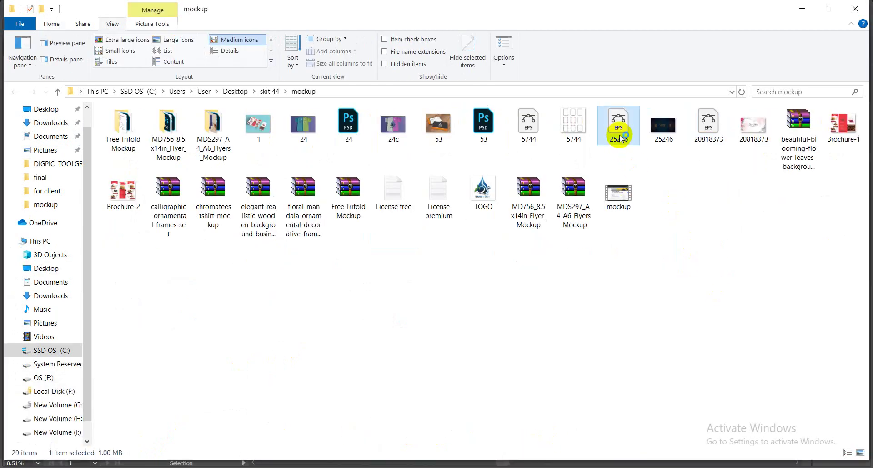
double_click(620, 137)
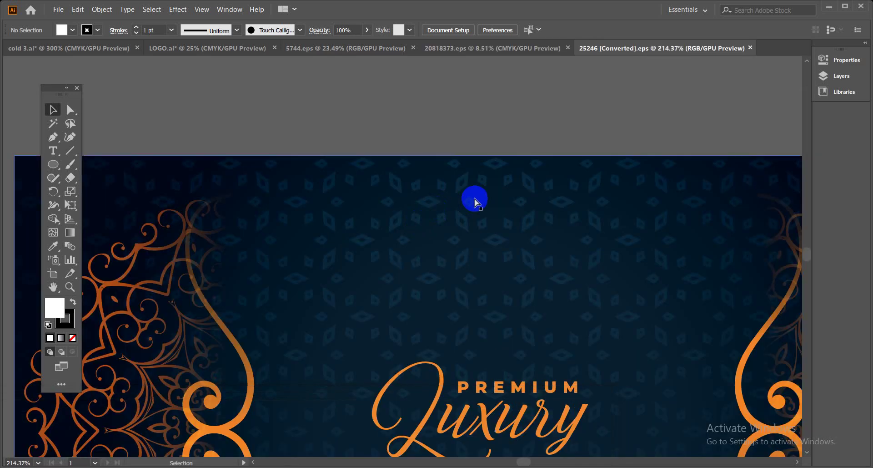
key(ctrl+0)
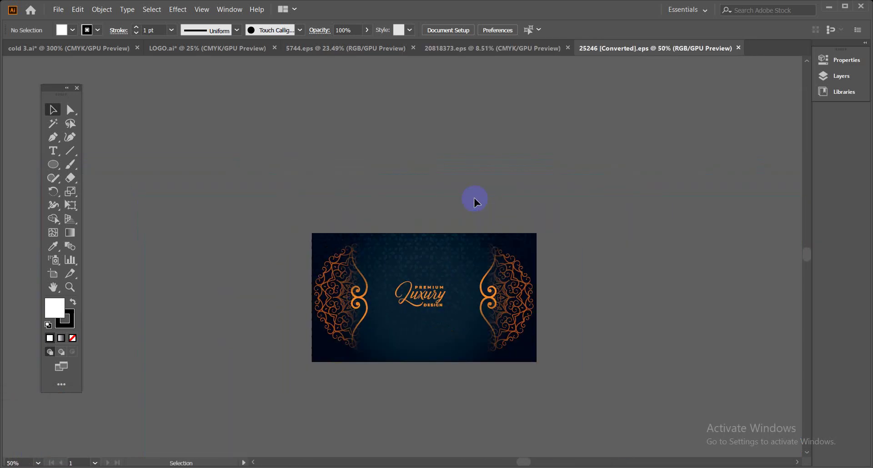
key(ctrl+plus)
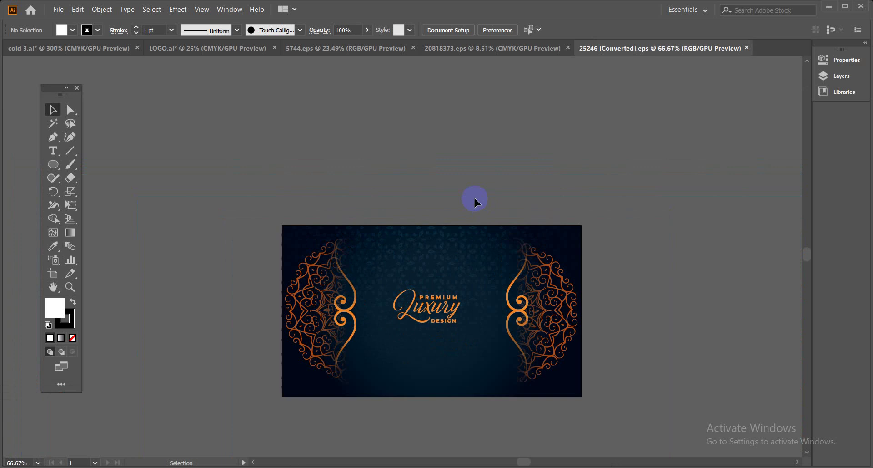
drag(499, 234, 470, 146)
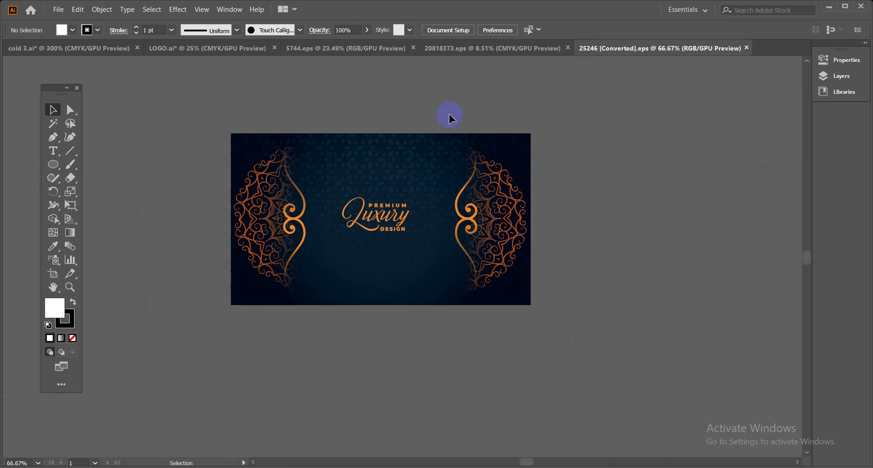
Copy the Premium Luxury Design mandala artwork from the 25246 document and paste it above the floral card in 20818373.eps
click(388, 49)
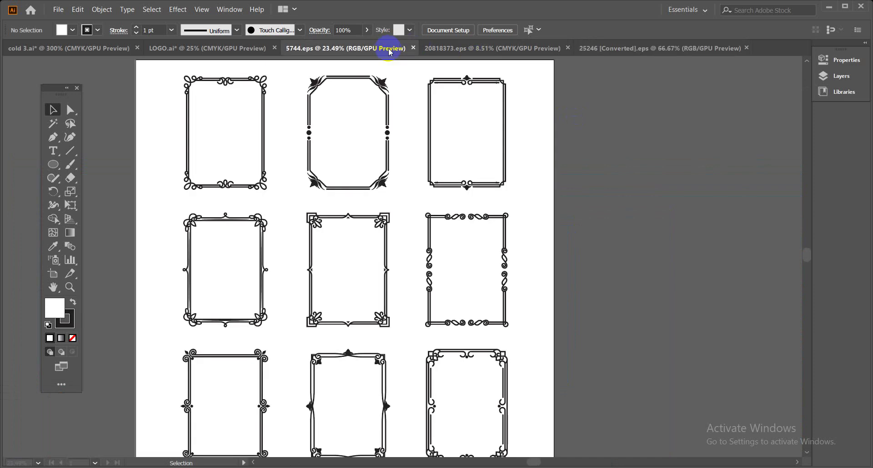
click(475, 48)
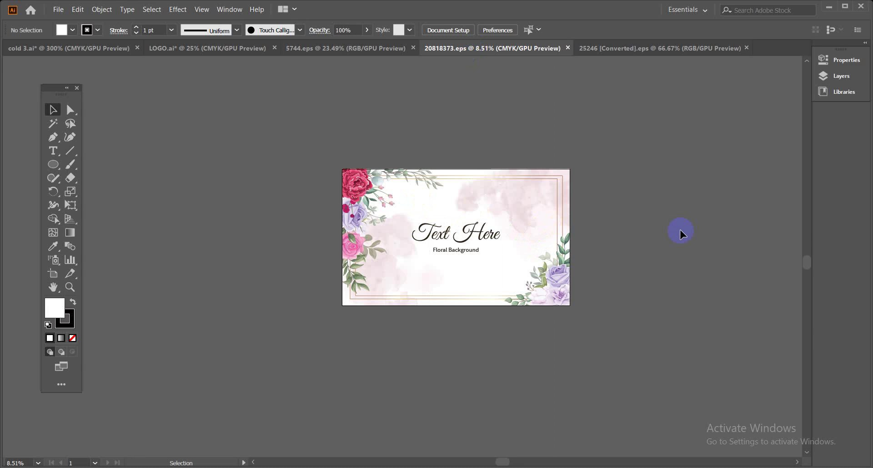
click(645, 48)
click(419, 160)
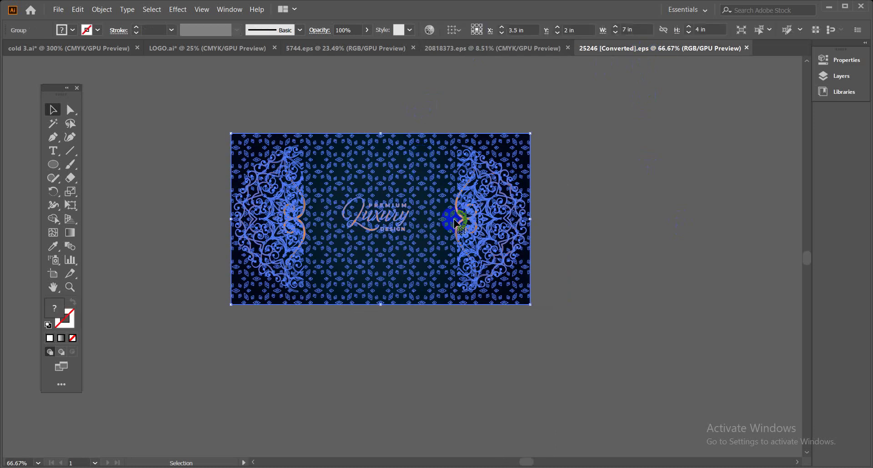
key(a)
click(504, 104)
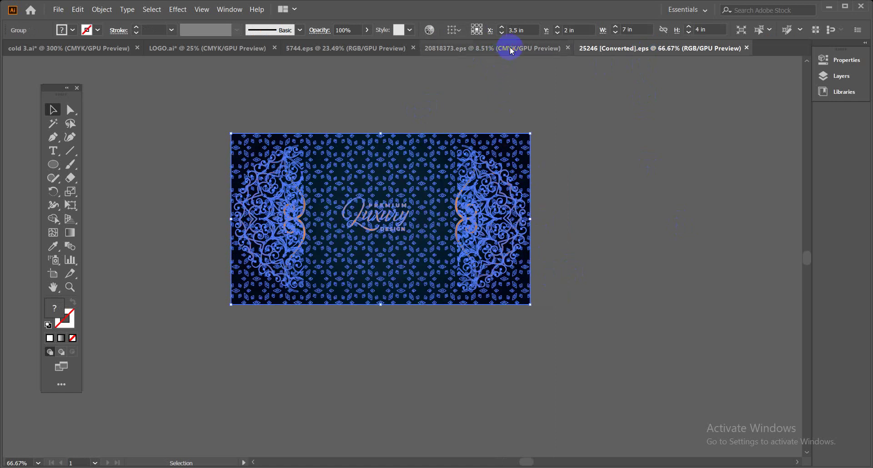
click(509, 47)
click(515, 70)
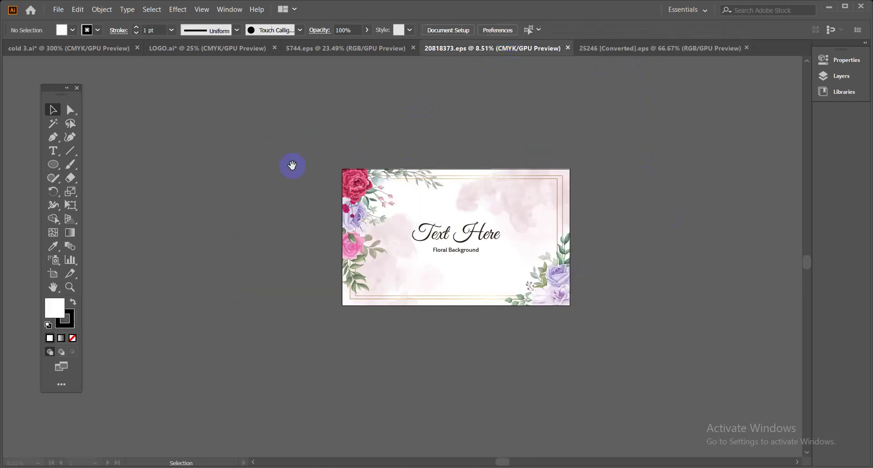
drag(292, 163, 372, 380)
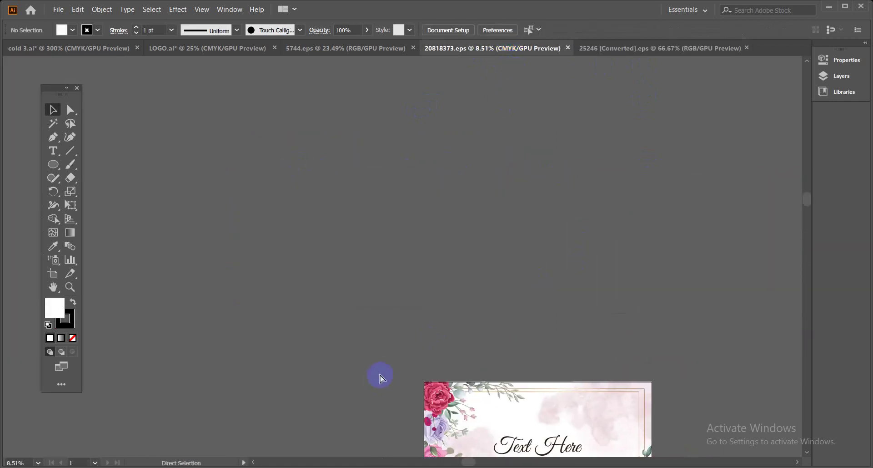
click(403, 256)
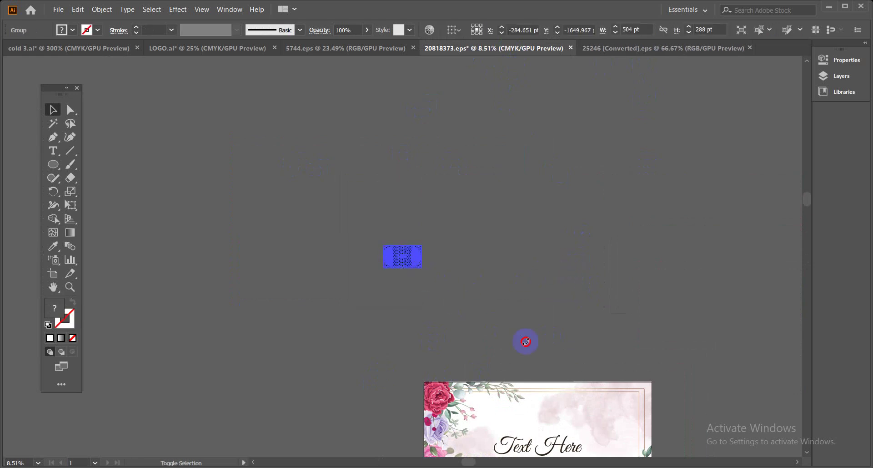
Scale the pasted mandala artwork up from its center to slightly wider than the floral card, then deselect it
click(546, 348)
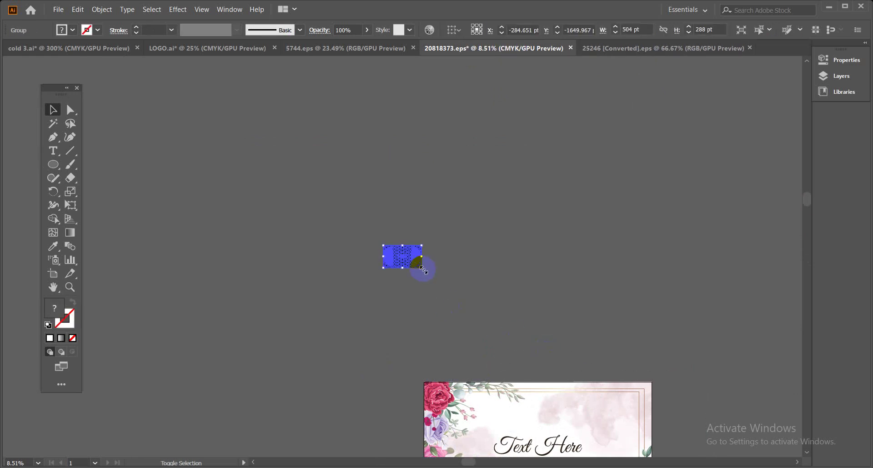
drag(422, 267, 532, 334)
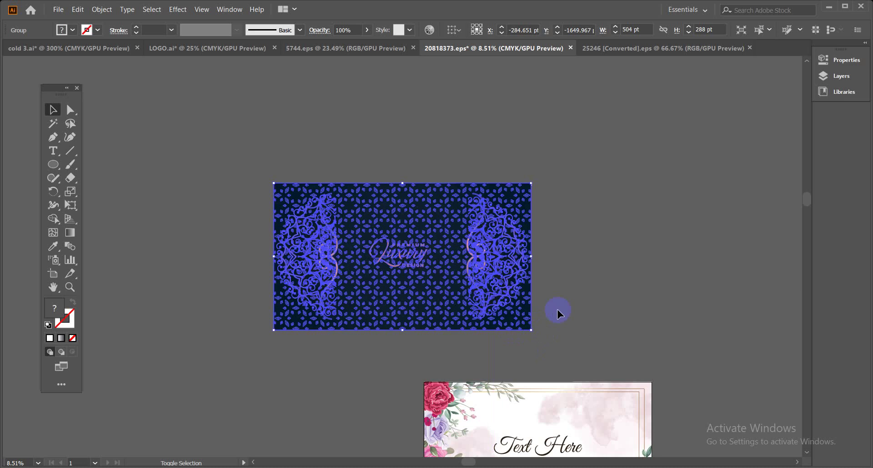
click(576, 282)
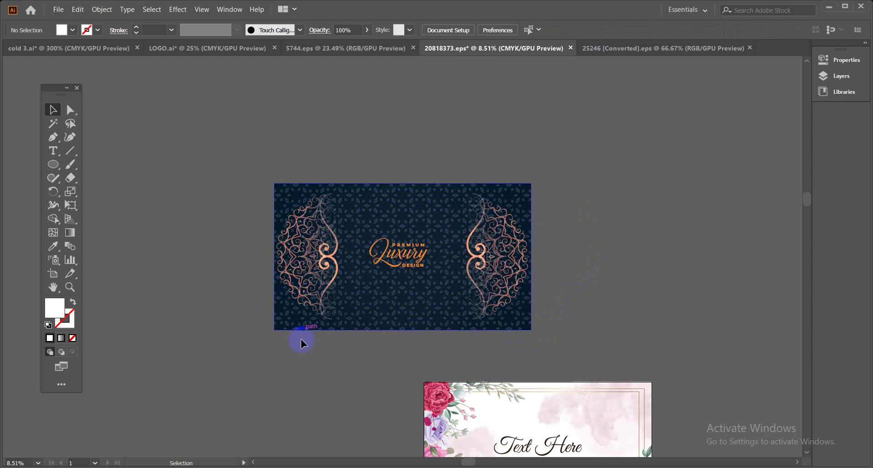
Switch to Chrome and close the Freepik border results and every open Freepik asset tab, keeping the Google invitation design results
mouse_move(172, 450)
click(117, 433)
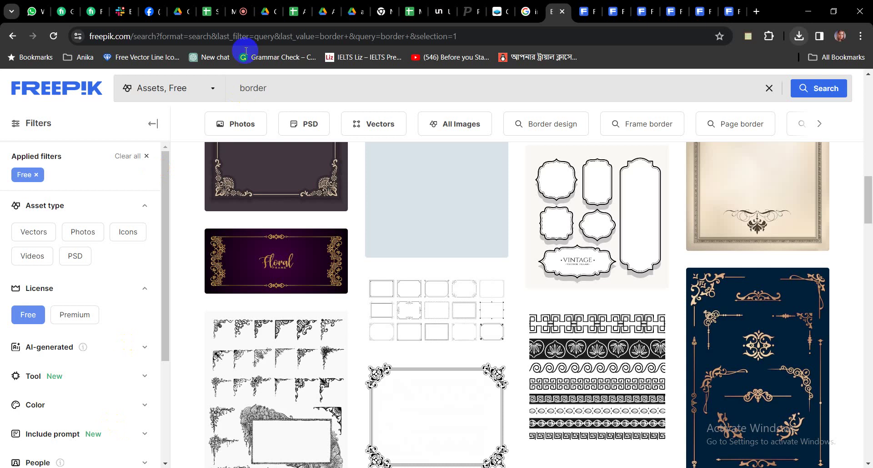
click(234, 16)
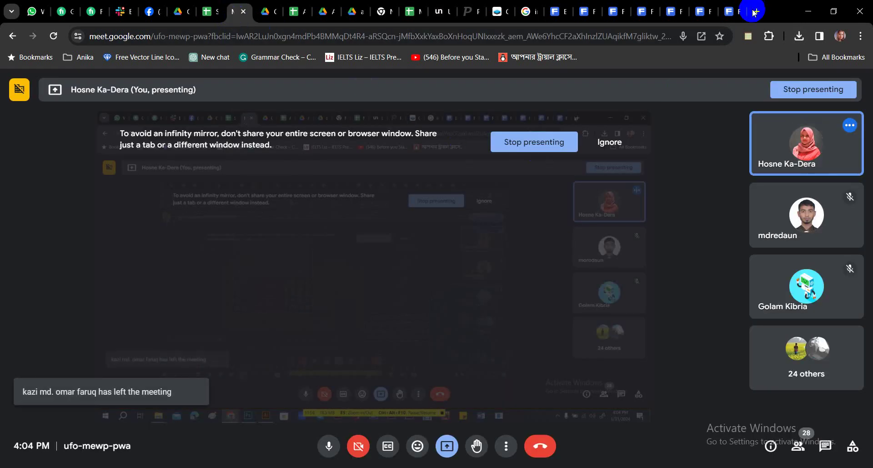
click(554, 19)
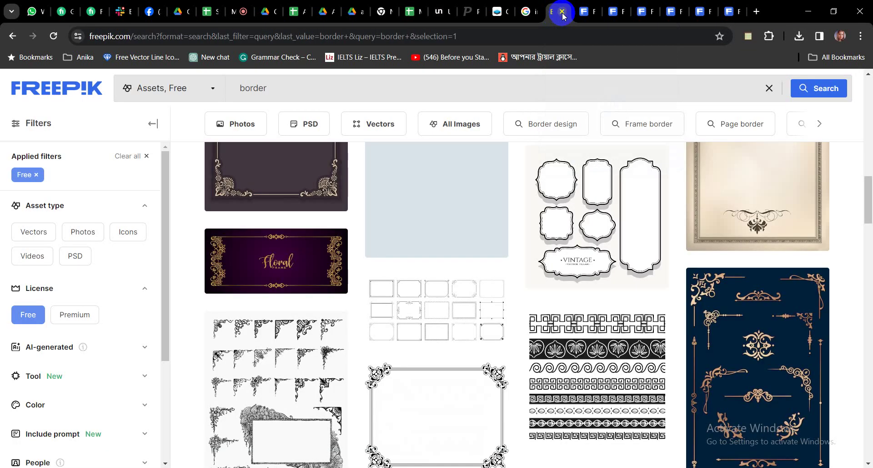
click(563, 13)
click(563, 12)
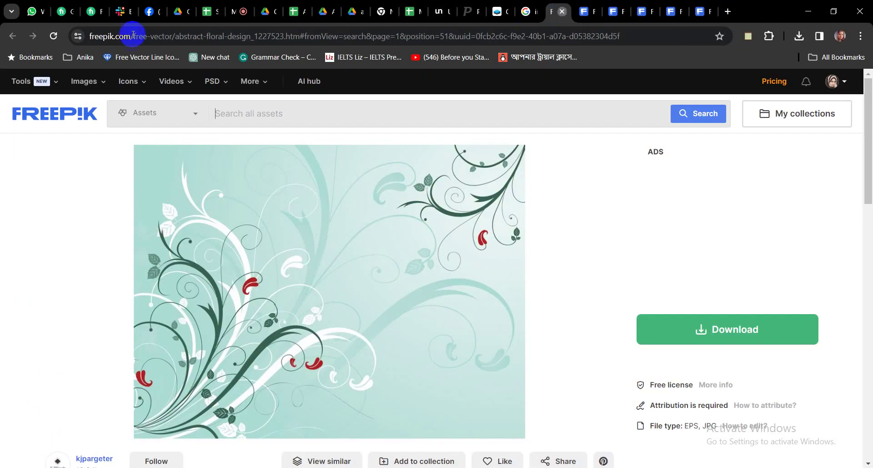
click(563, 12)
click(563, 12)
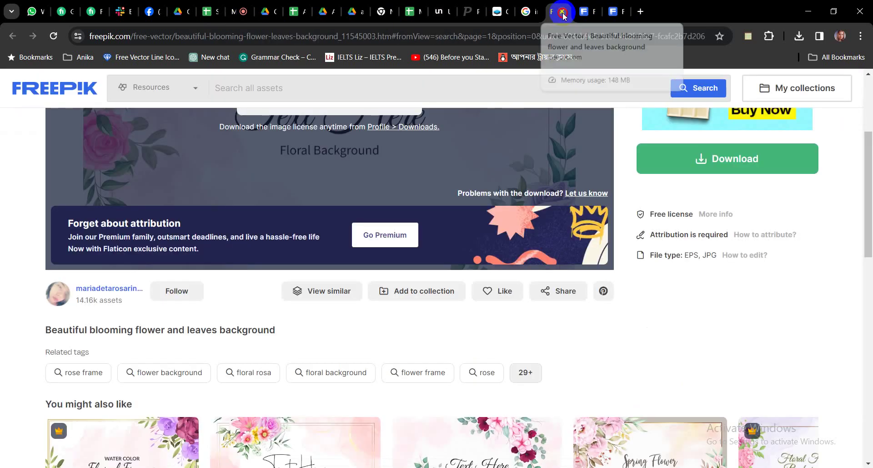
click(563, 13)
click(562, 12)
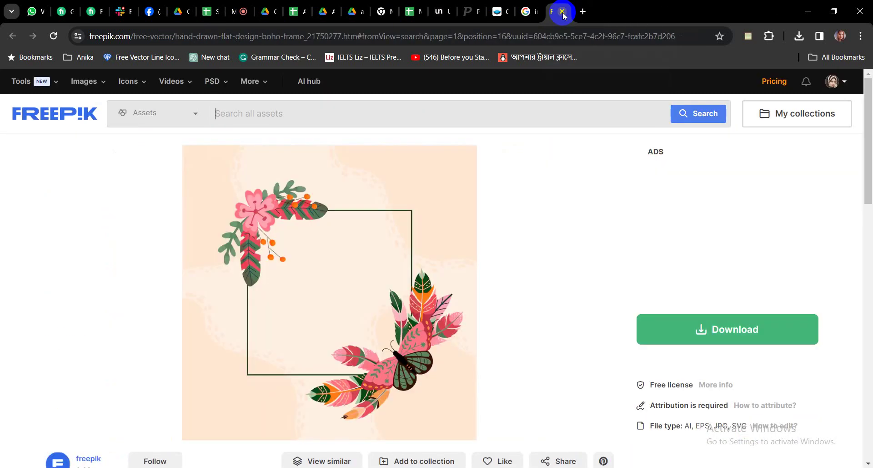
click(563, 12)
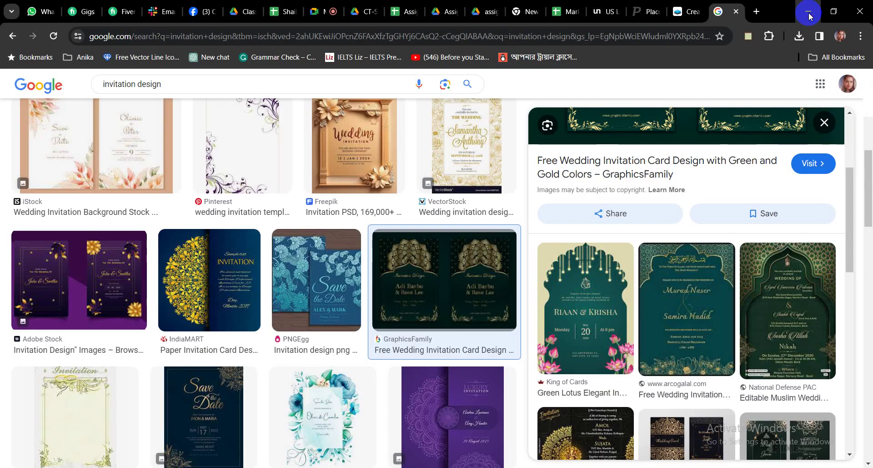
Return to Illustrator, bring up the 25246 document and deselect its mandala artwork
click(809, 15)
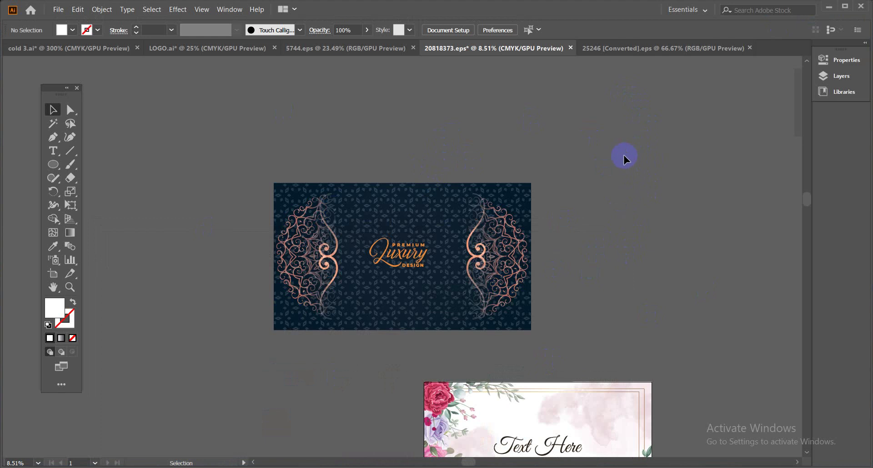
click(667, 51)
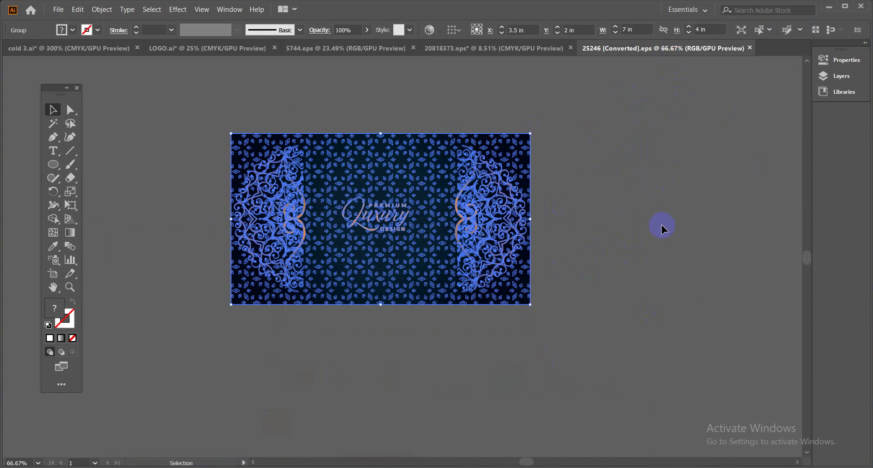
click(662, 225)
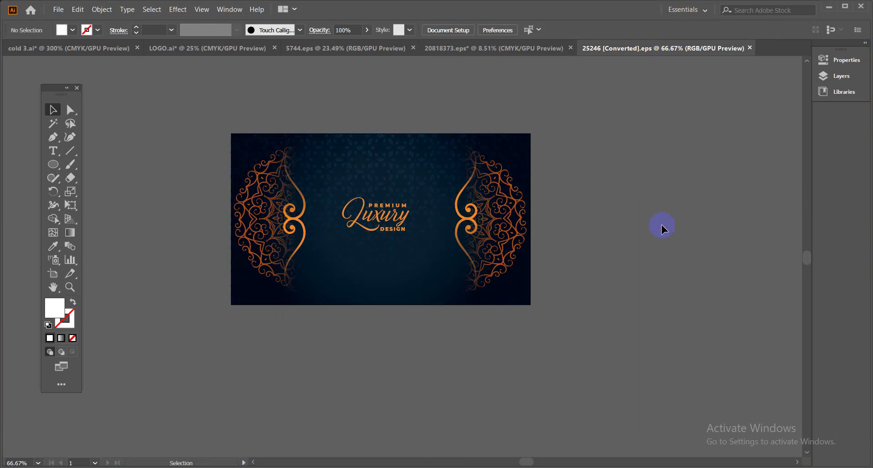
Bring up 5744.eps and copy the first ornamental border in the second row
click(382, 50)
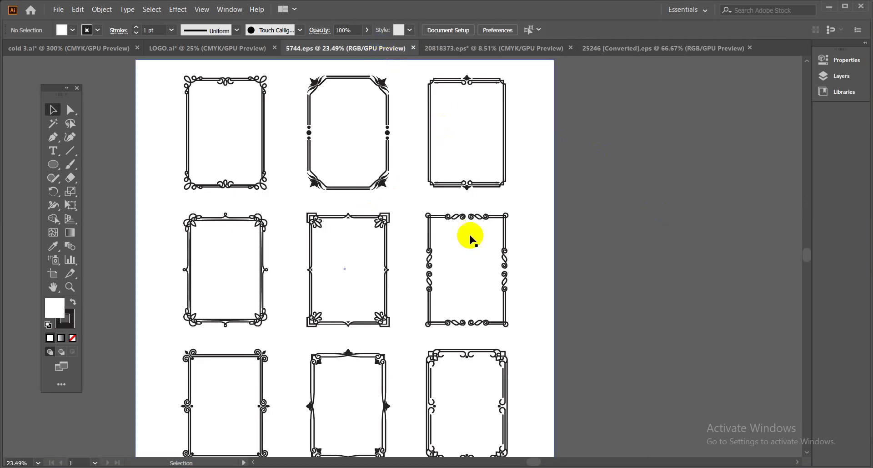
click(573, 263)
scroll(587, 263, down, 1)
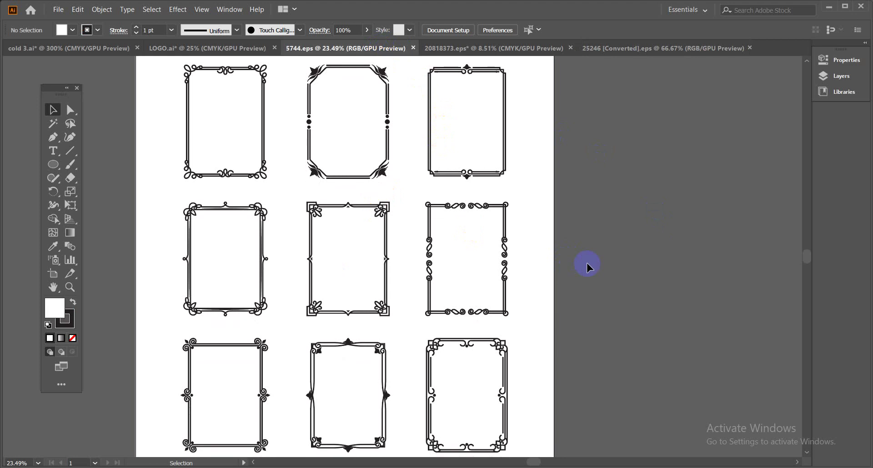
scroll(588, 264, down, 2)
scroll(588, 264, up, 2)
click(263, 245)
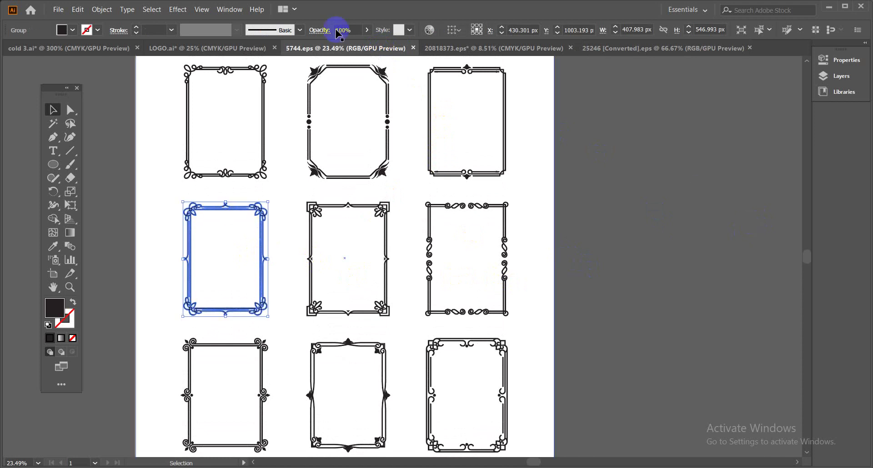
Create a new portrait CMYK document in Letter size, 8.5 by 11 in
click(57, 9)
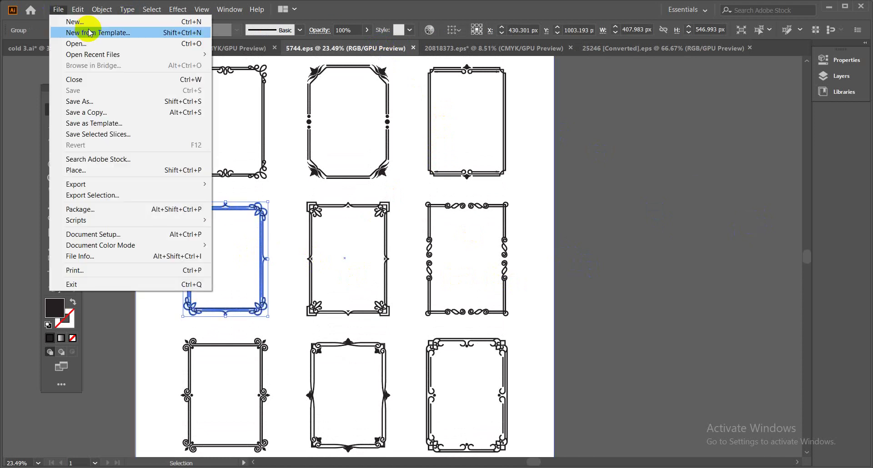
click(95, 22)
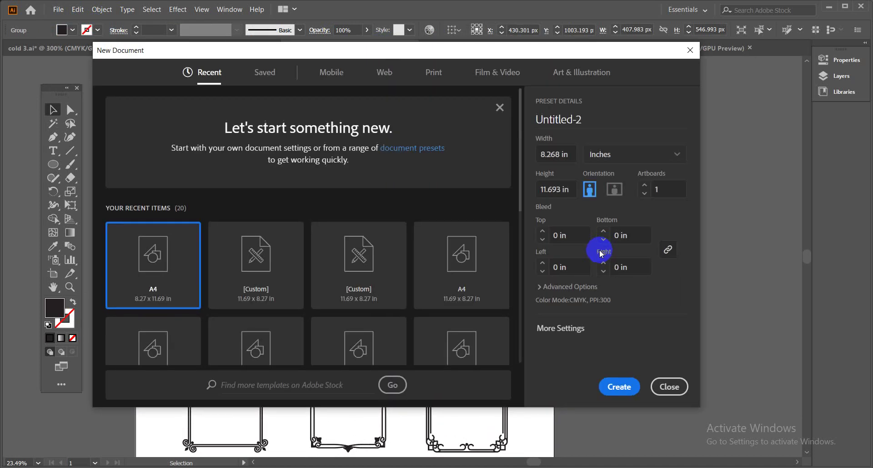
click(567, 331)
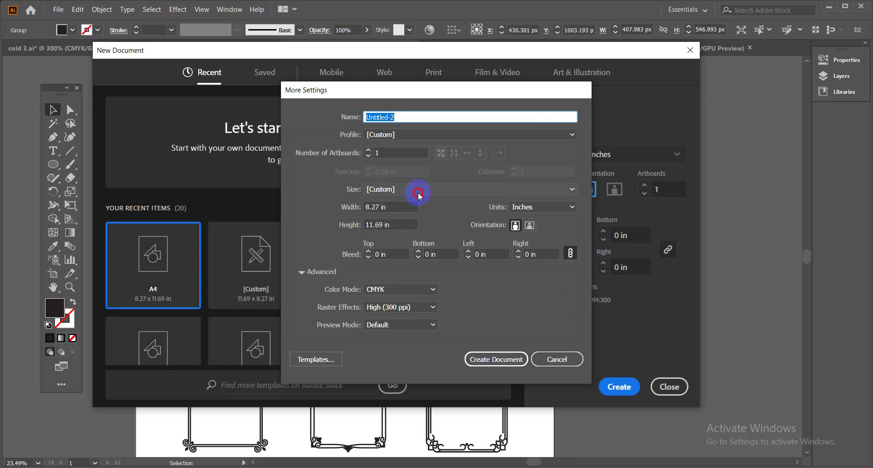
click(370, 189)
click(408, 222)
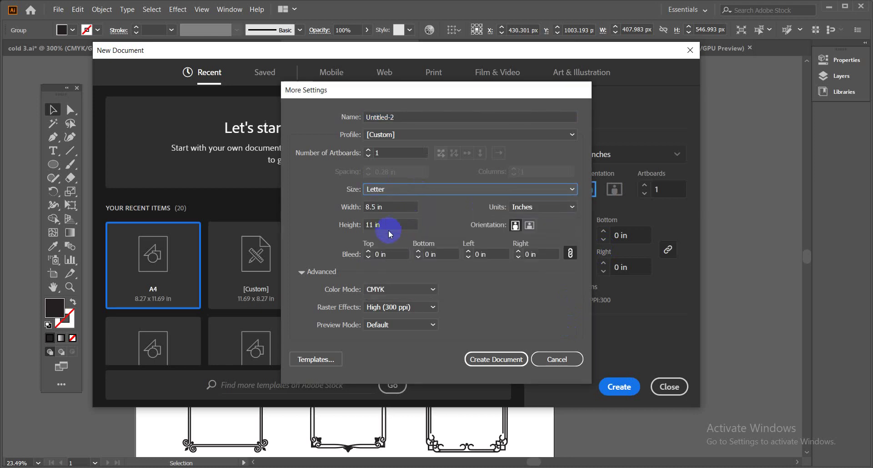
click(502, 361)
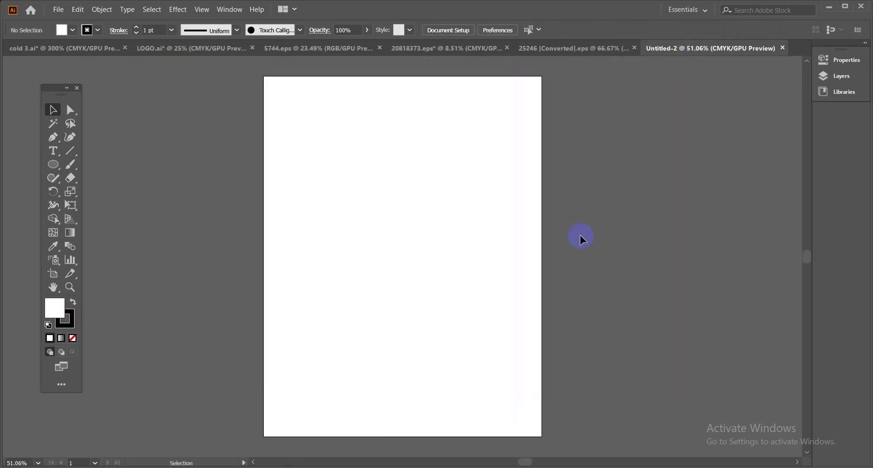
Paste the ornamental border and scale it from its center to about 8.06 by 10.81 in, nearly filling the page, then deselect it
key(ctrl+v)
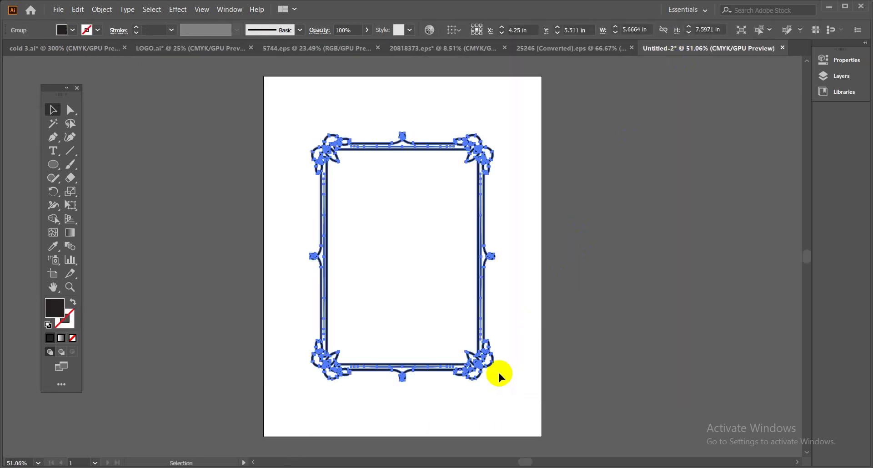
drag(497, 380, 539, 433)
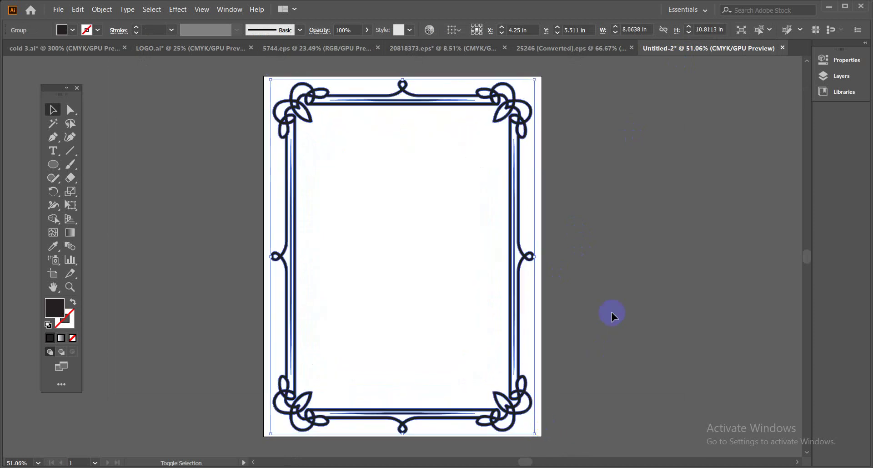
click(613, 298)
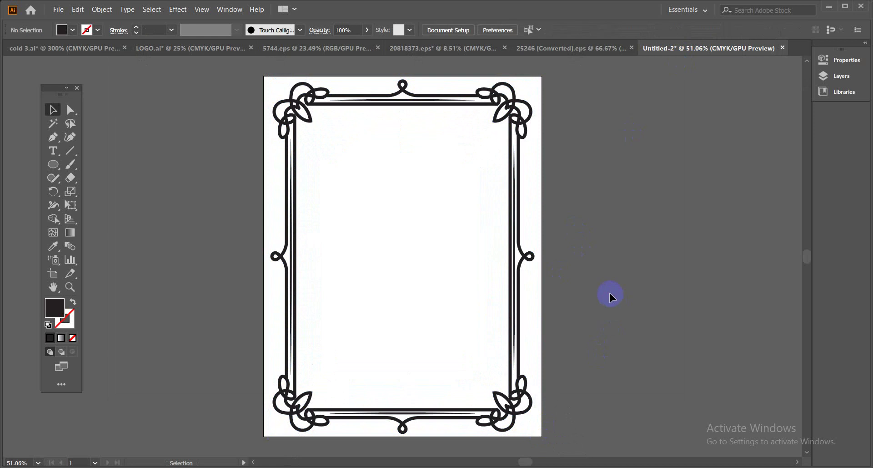
Bring up 20818373.eps, release the clipping mask of the floral card and deselect its artwork
click(576, 48)
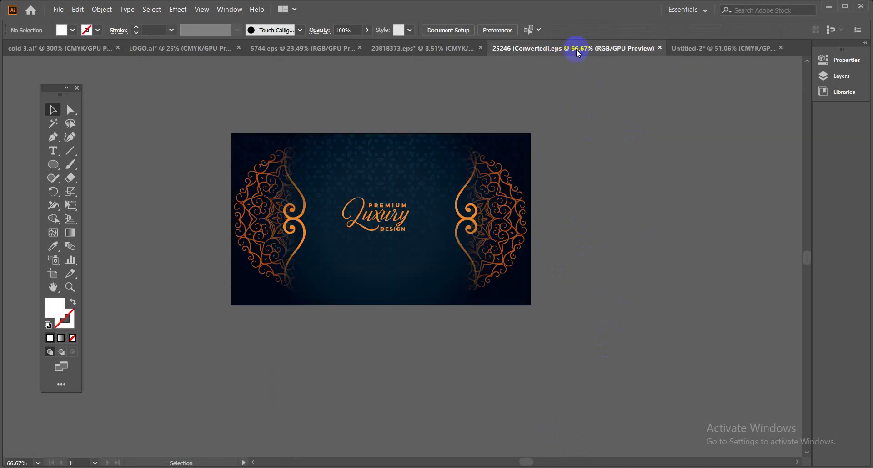
click(446, 47)
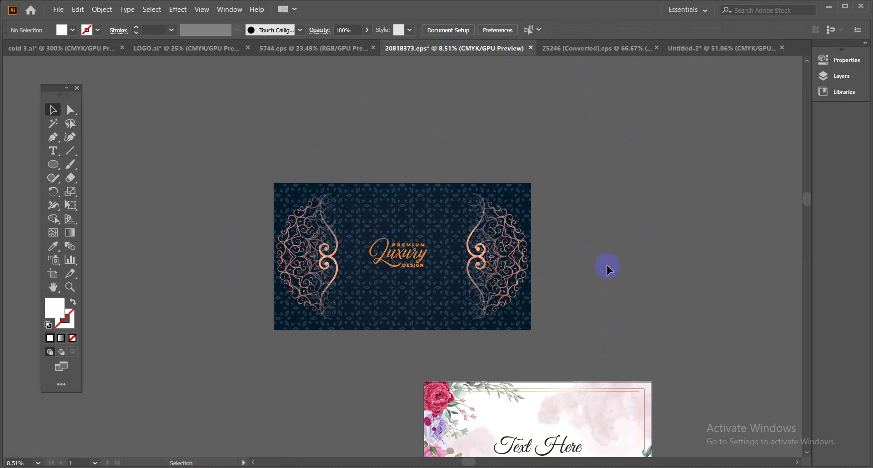
scroll(614, 285, down, 5)
scroll(614, 285, right, 2)
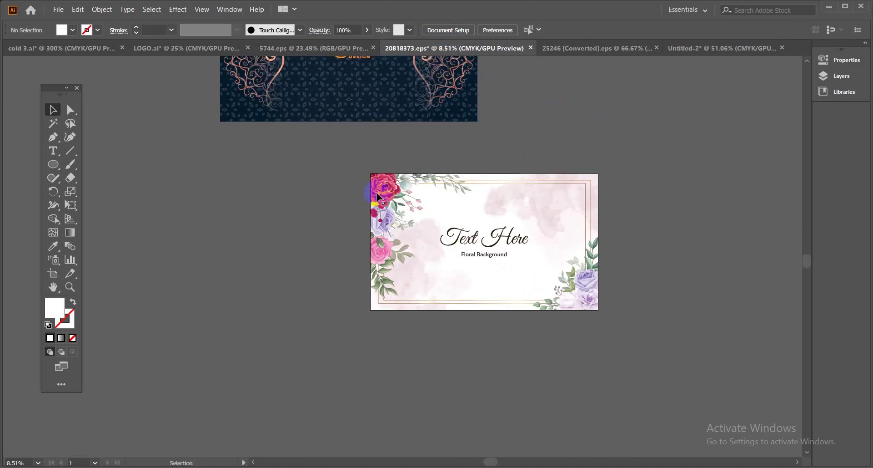
right_click(377, 192)
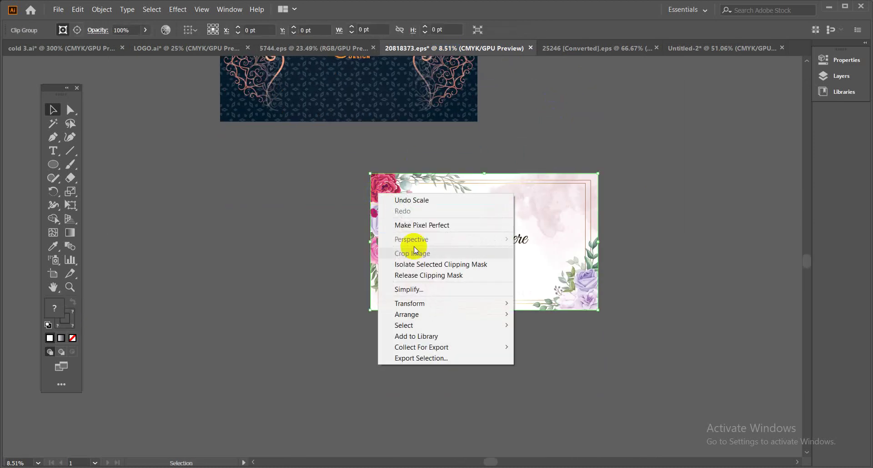
click(417, 275)
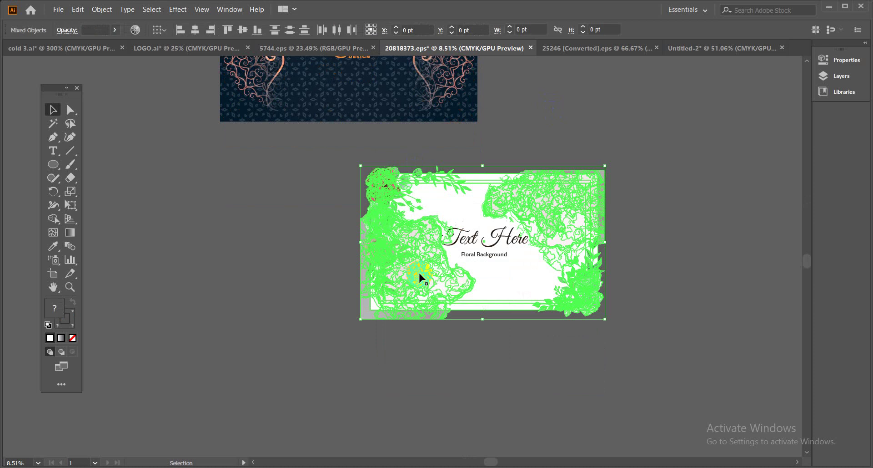
click(673, 233)
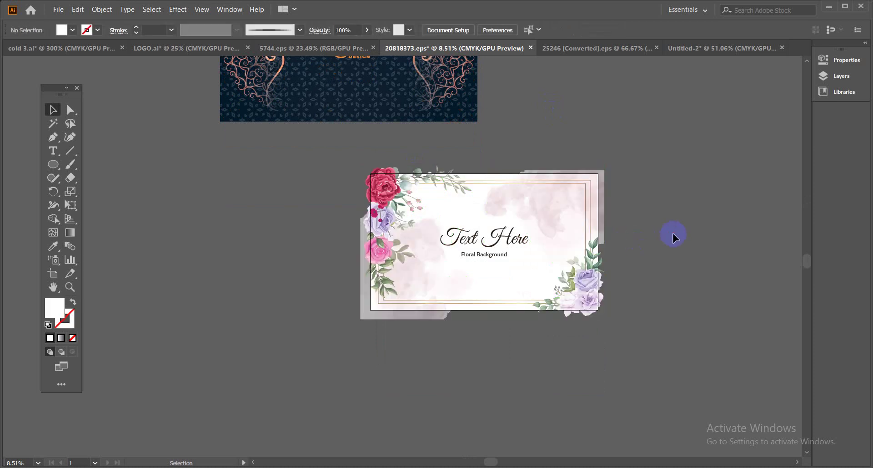
Move the two pink watercolor stains off the floral card, one to the lower left and one to the upper right
drag(400, 318, 257, 393)
click(600, 301)
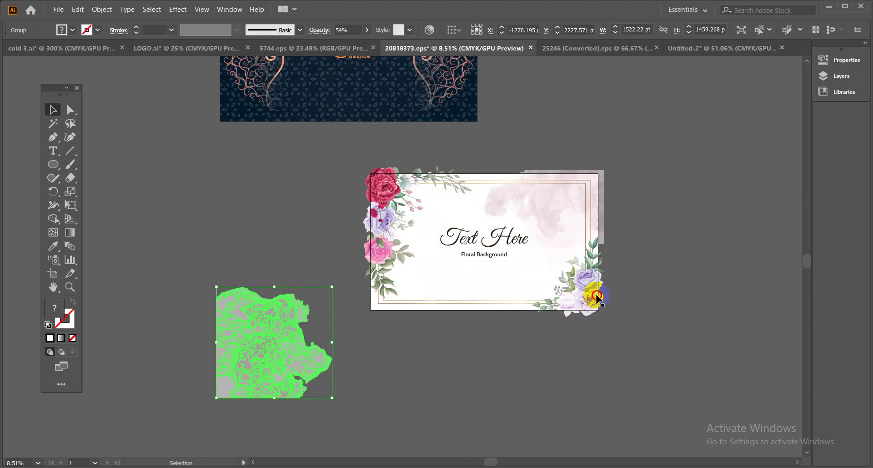
drag(608, 172, 719, 94)
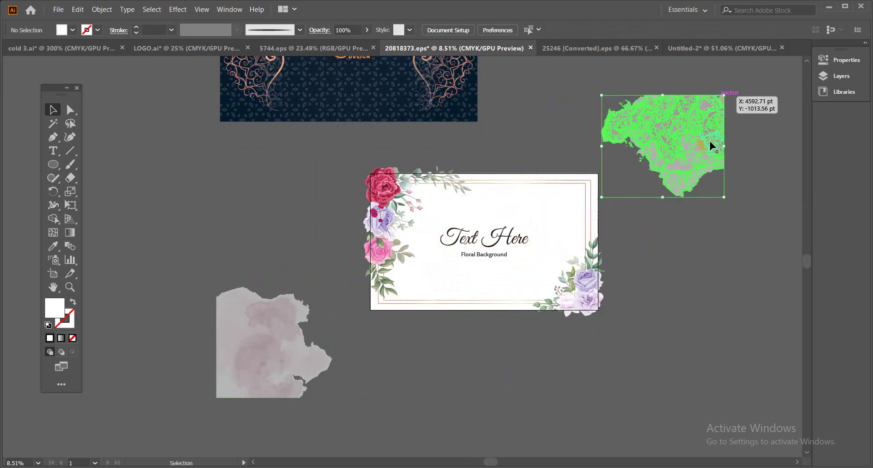
Select the card's left-side roses together with the gold frame and background, and move them below the card
click(341, 146)
drag(351, 154, 423, 304)
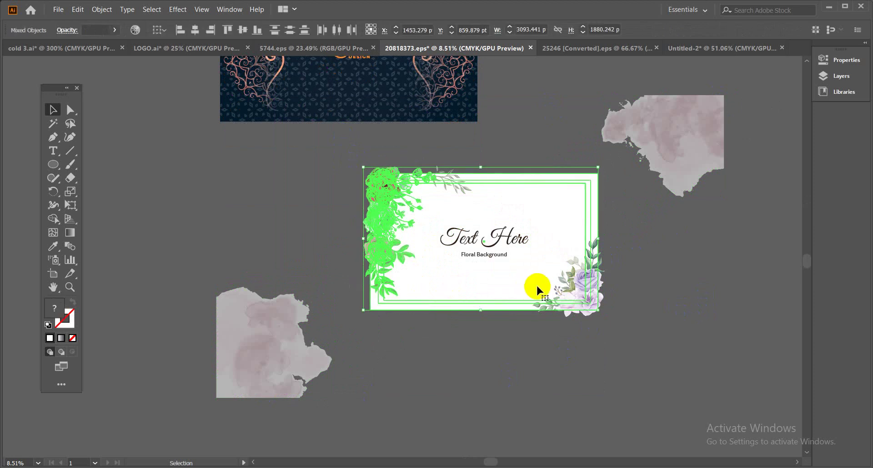
drag(544, 382, 394, 261)
drag(257, 127, 438, 350)
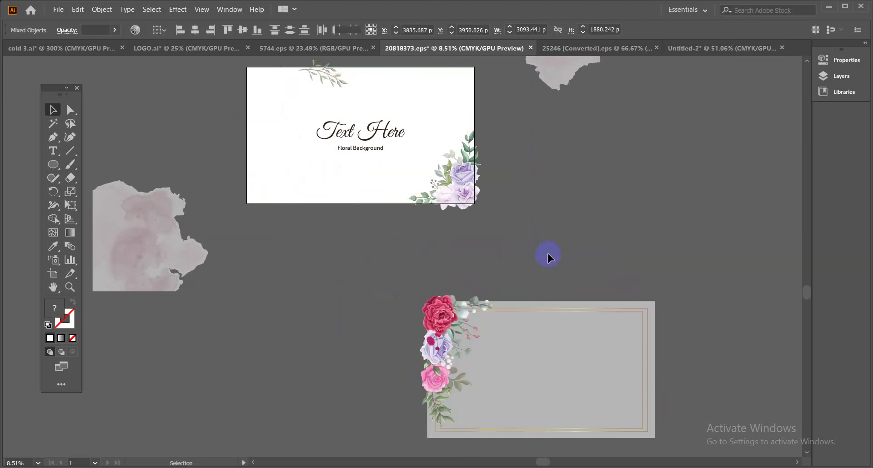
Separate the gold frame and its gray background from the roses by moving them beside the card, then deselect
click(547, 253)
click(652, 353)
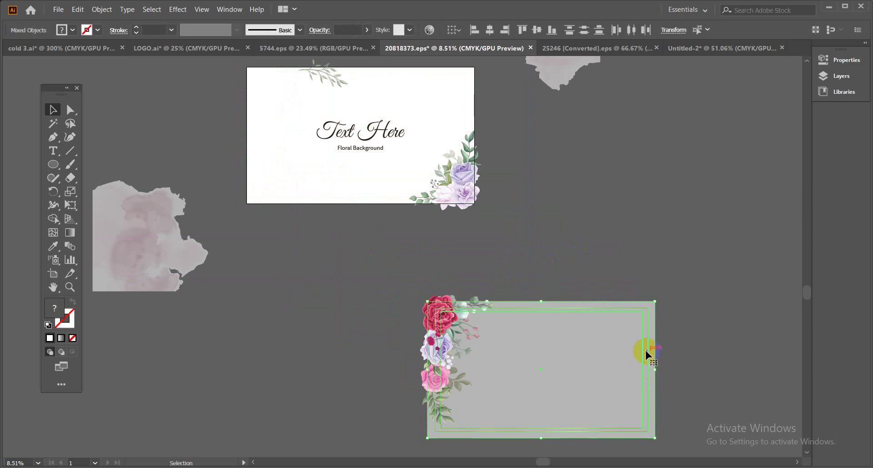
drag(646, 353, 725, 155)
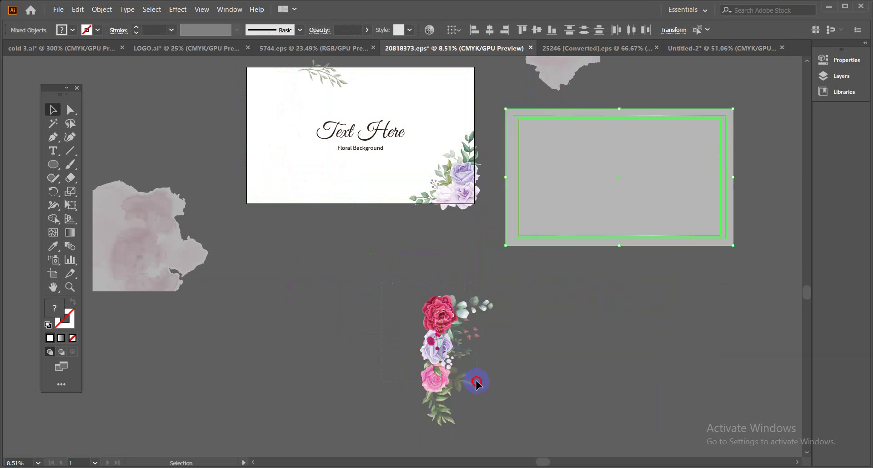
click(376, 347)
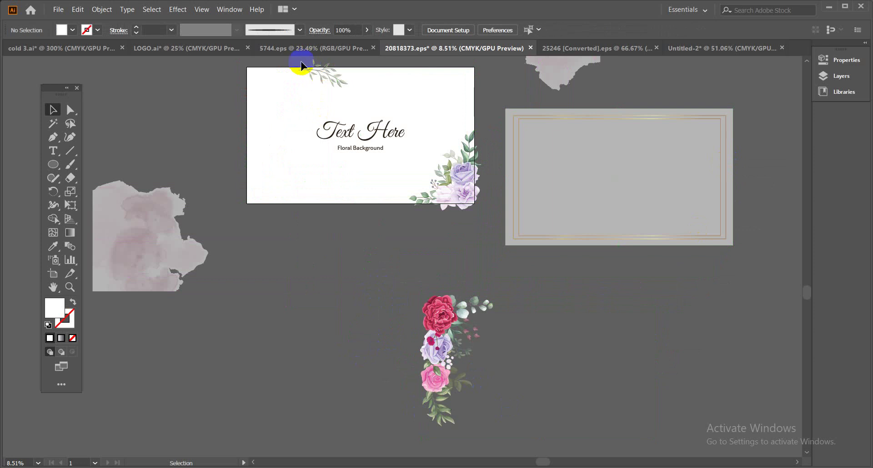
Move the loose leaf sprig from the card's top edge to the red rose, then select and copy the whole rose bouquet
drag(303, 62, 492, 304)
click(558, 317)
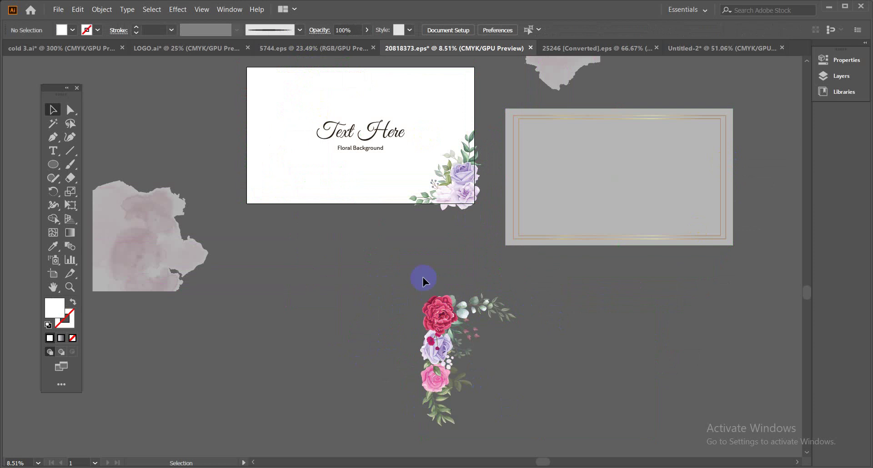
drag(422, 277, 547, 415)
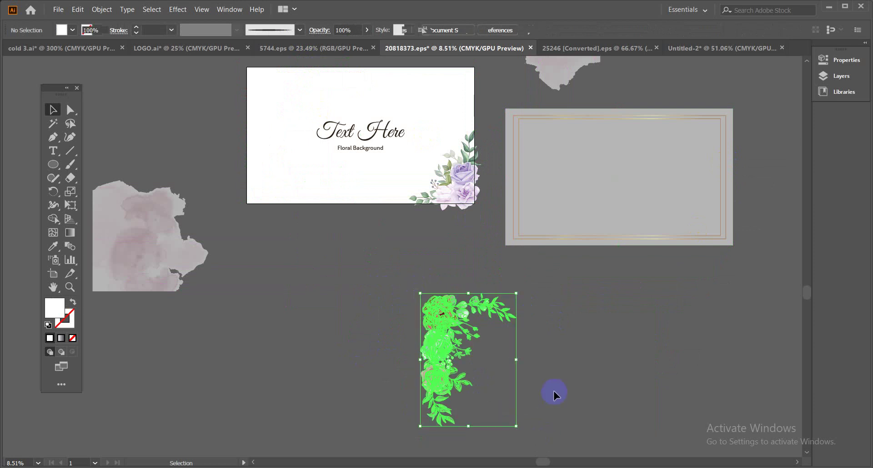
Paste the rose bouquet into the Untitled-2 document and scale it down to about 7.07 by 9.82 in
click(703, 50)
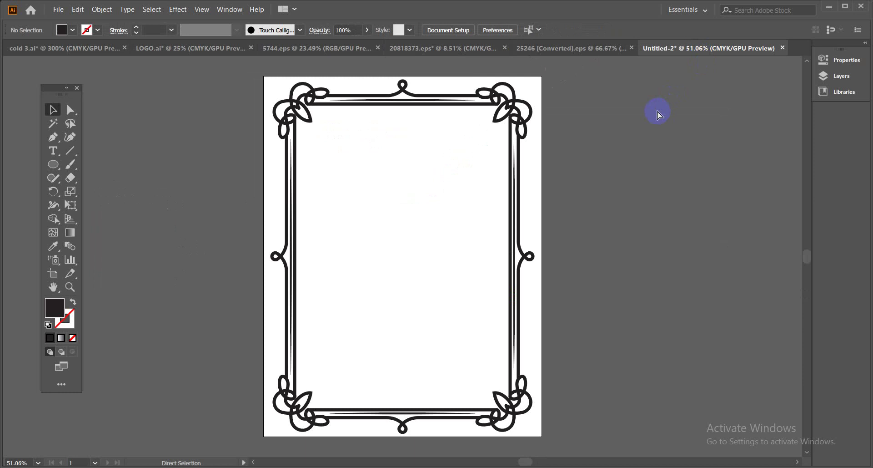
key(ctrl+v)
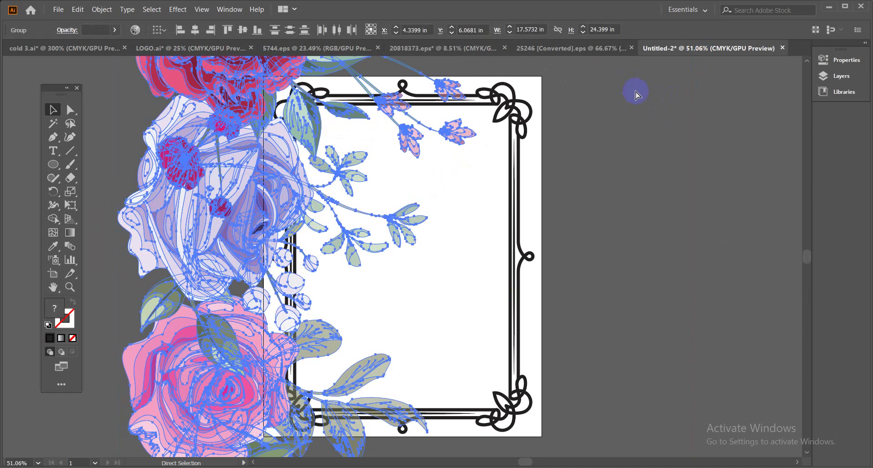
key(ctrl+minus)
key(ctrl+minus)
key(ctrl+minus)
key(ctrl+minus)
key(ctrl+minus)
key(ctrl+minus)
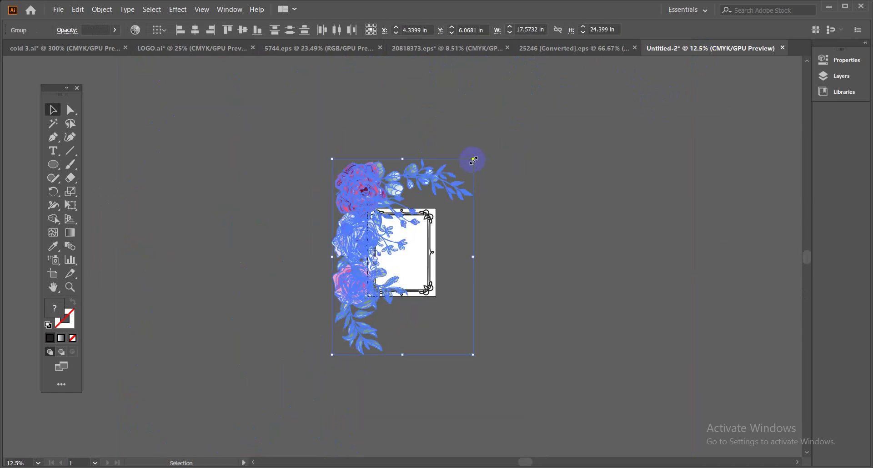
drag(473, 160, 424, 187)
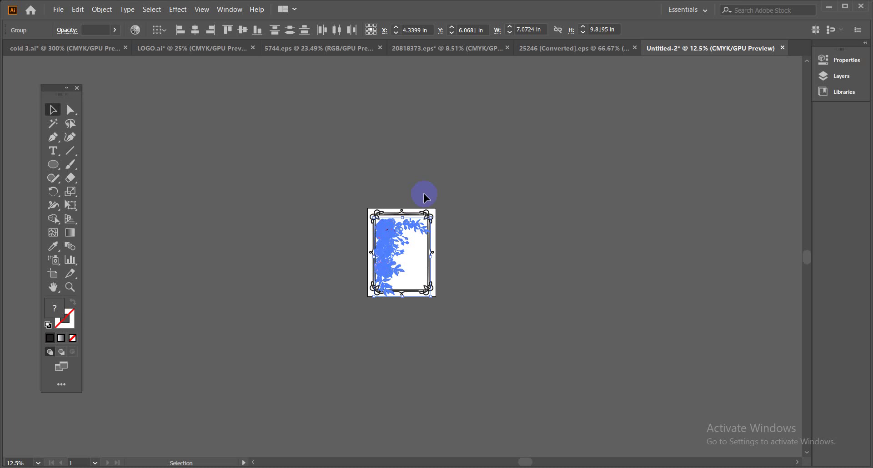
Shrink the rose bouquet further, place it over the upper-left corner of the ornamental border and deselect it
key(ctrl)
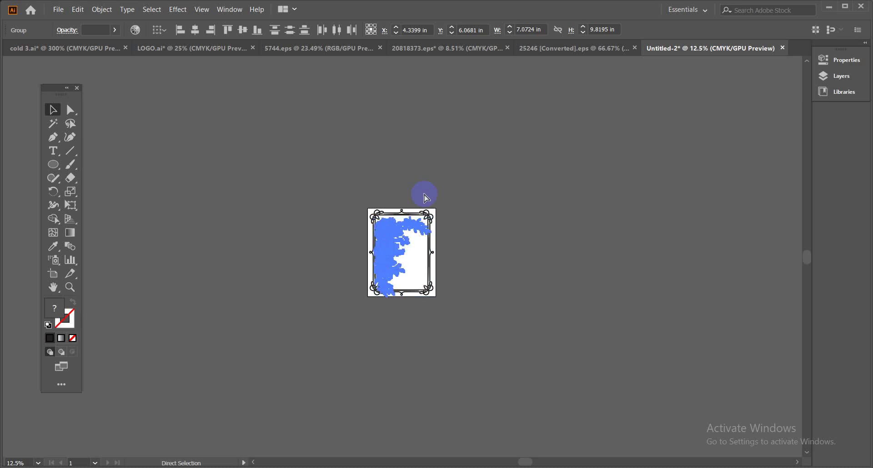
key(ctrl+plus)
key(ctrl+plus)
key(ctrl+plus)
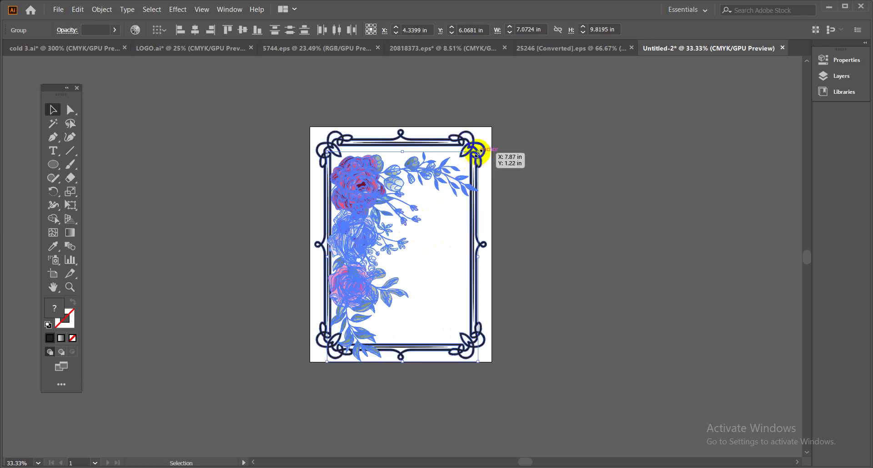
drag(479, 151, 461, 177)
drag(375, 206, 334, 148)
click(227, 203)
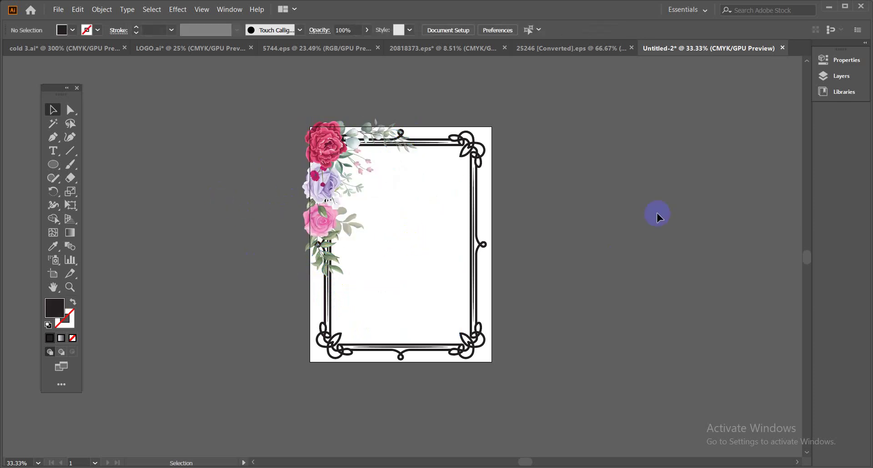
Ungroup the luxury background artwork in the 25246 [Converted].eps document and deselect it
click(572, 47)
click(488, 190)
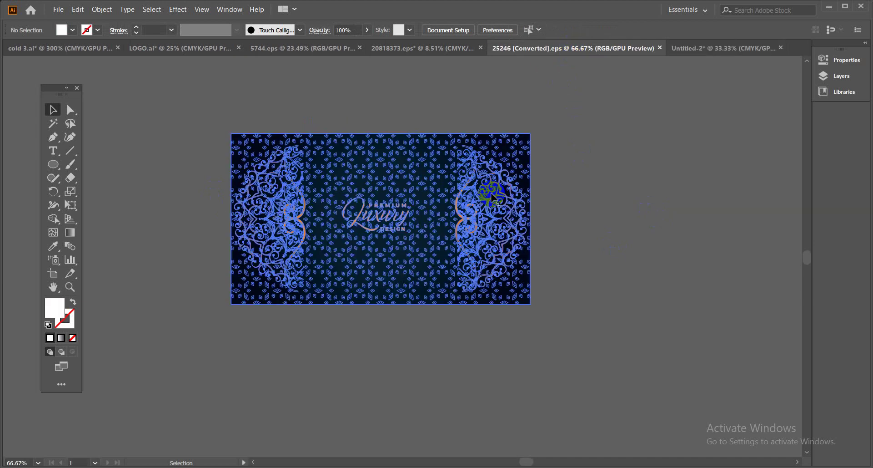
right_click(496, 197)
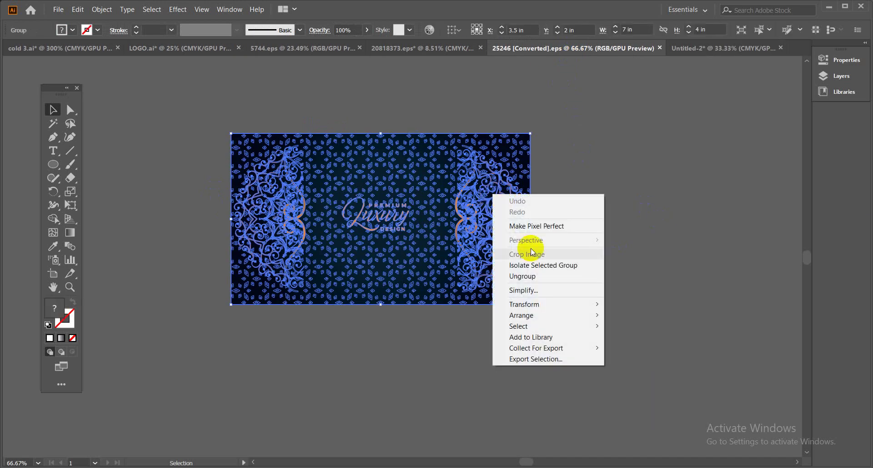
click(549, 275)
click(582, 214)
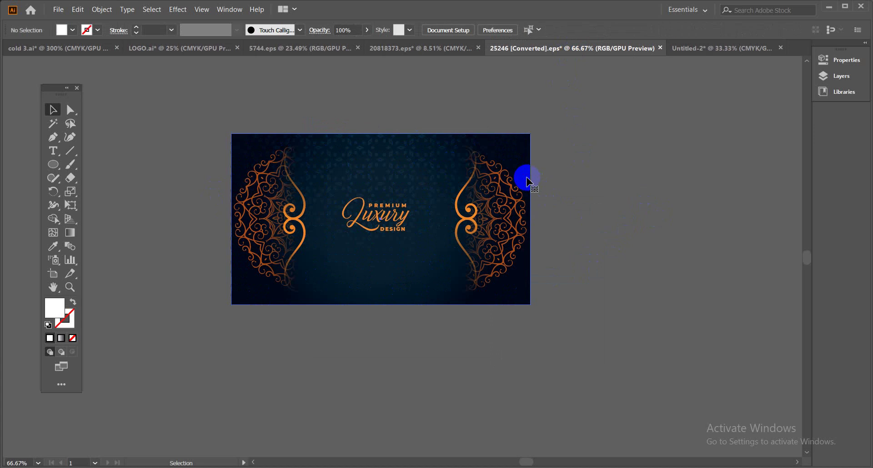
Move the pale gradient rectangle and the geometric pattern off the navy background to the empty area below it
click(529, 181)
drag(531, 181, 633, 359)
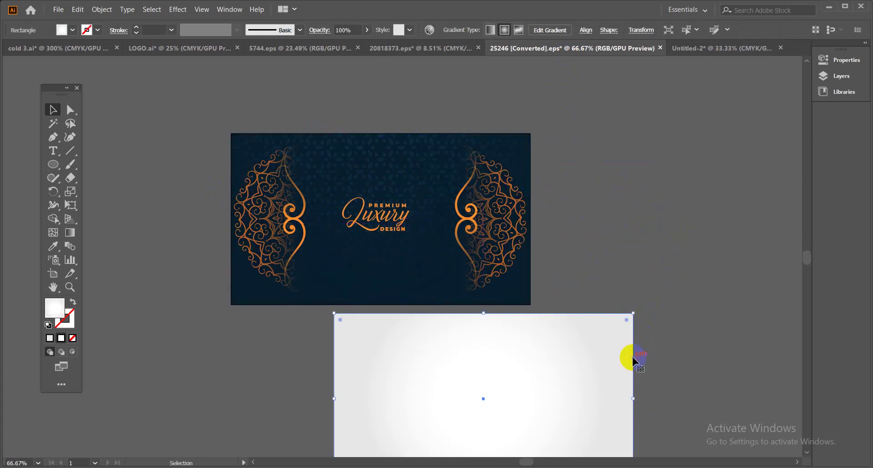
click(432, 161)
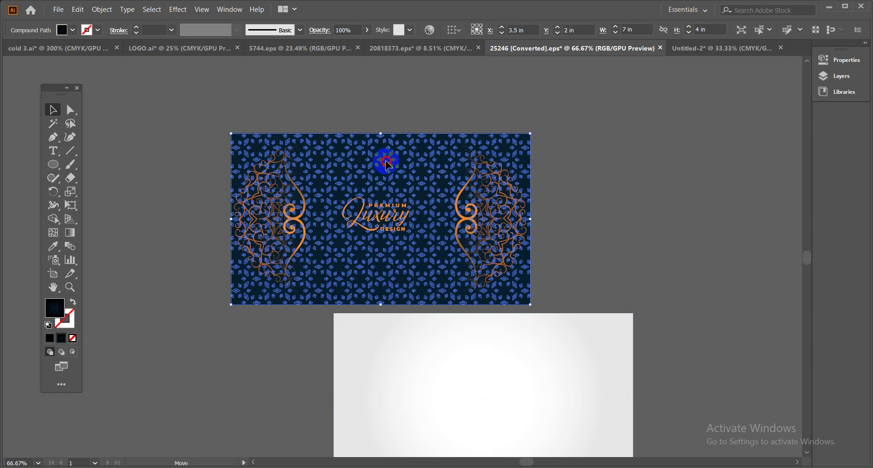
drag(432, 160, 255, 352)
Move the left half-mandala off the navy background to its upper left, then deselect it
click(257, 213)
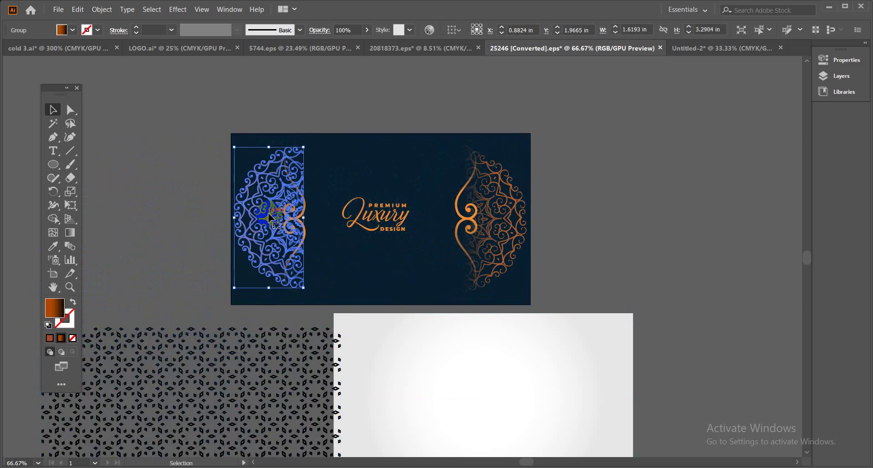
drag(257, 214, 145, 155)
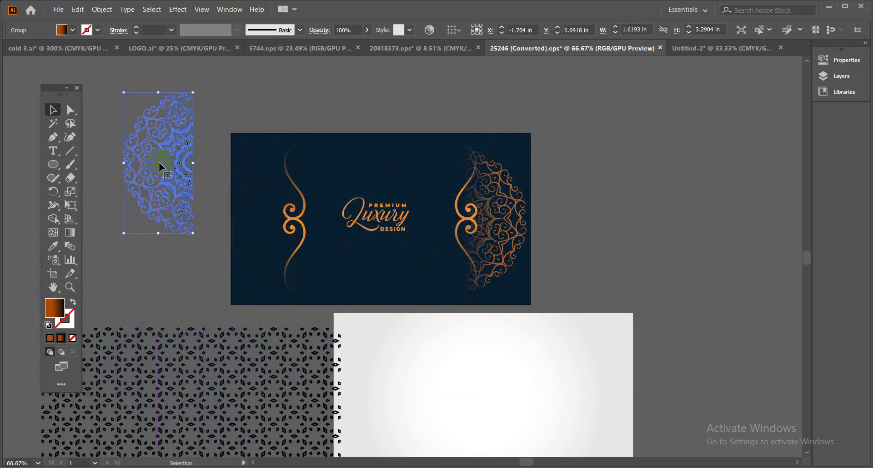
click(607, 170)
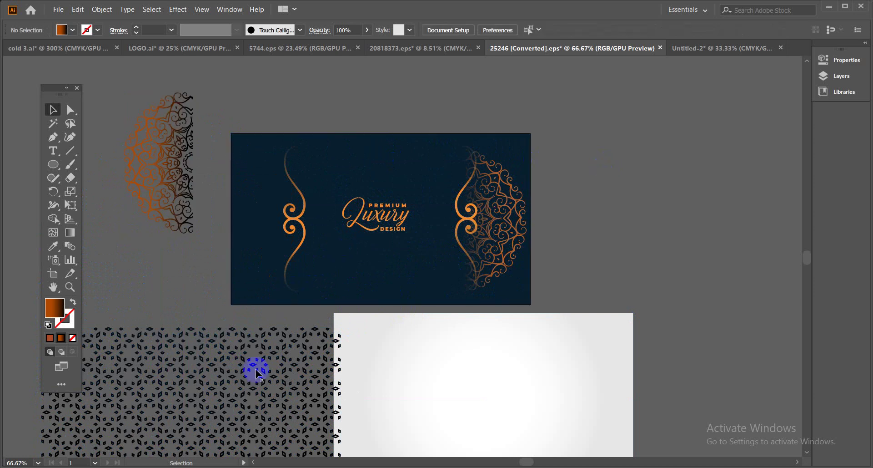
Copy the geometric pattern and paste it into the Untitled-2 document
drag(244, 382, 247, 364)
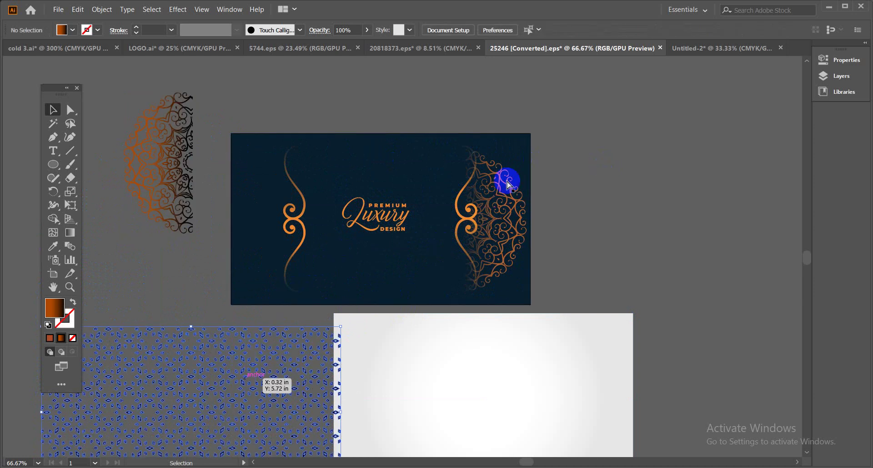
click(685, 53)
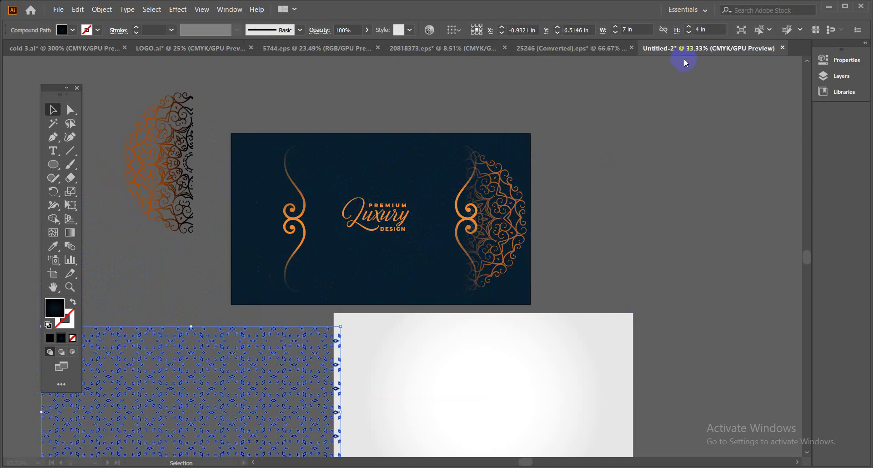
click(586, 183)
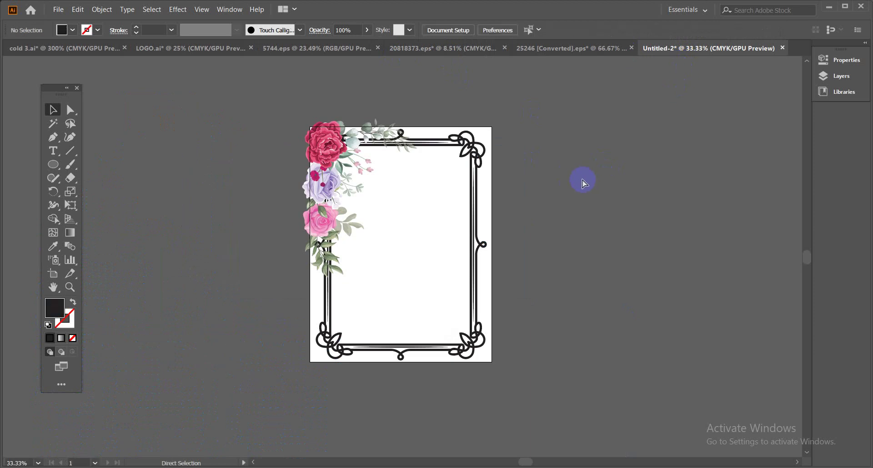
key(ctrl+v)
Rotate the pasted pattern a quarter turn and enlarge it over the whole card to about 8.52 by 14.81 in
click(484, 214)
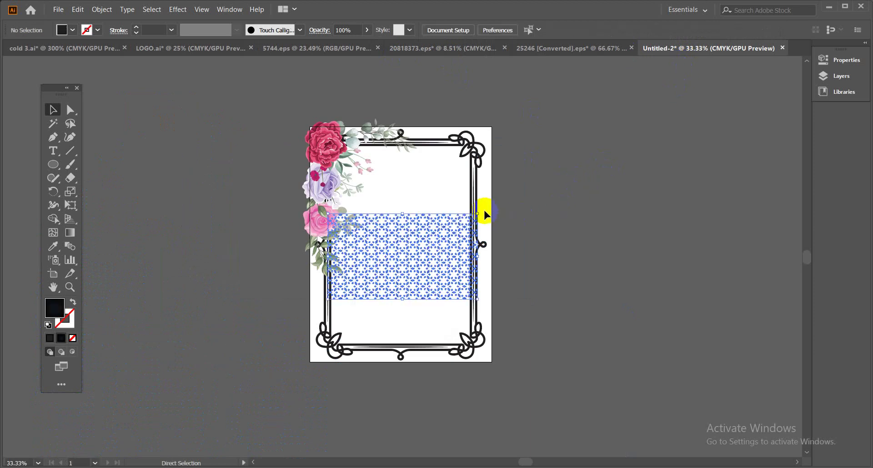
drag(483, 205, 446, 333)
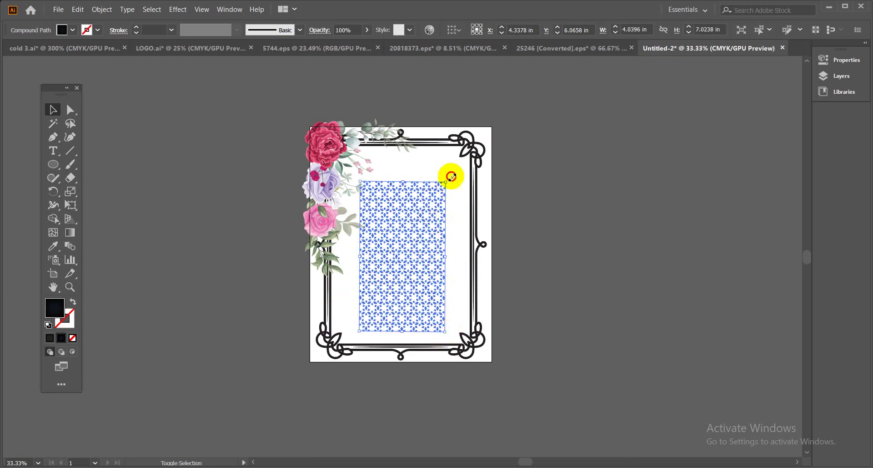
drag(451, 177, 564, 108)
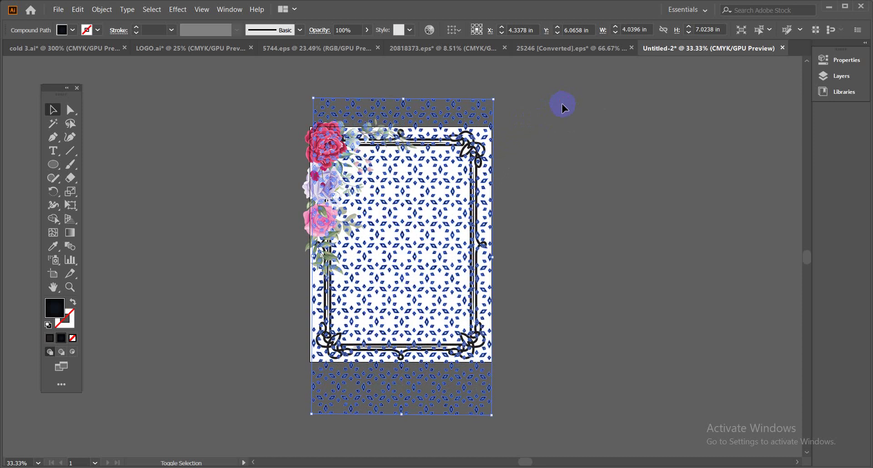
Send the pattern to the back of the card design and deselect it
right_click(464, 210)
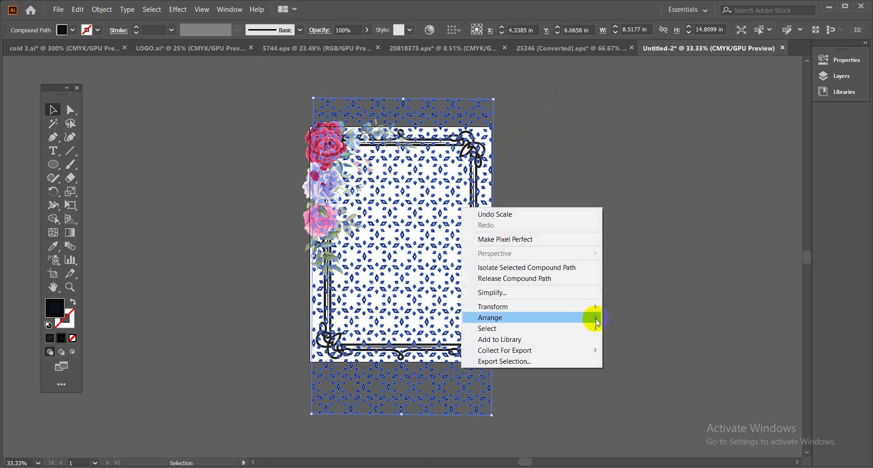
mouse_move(593, 316)
click(641, 351)
click(599, 286)
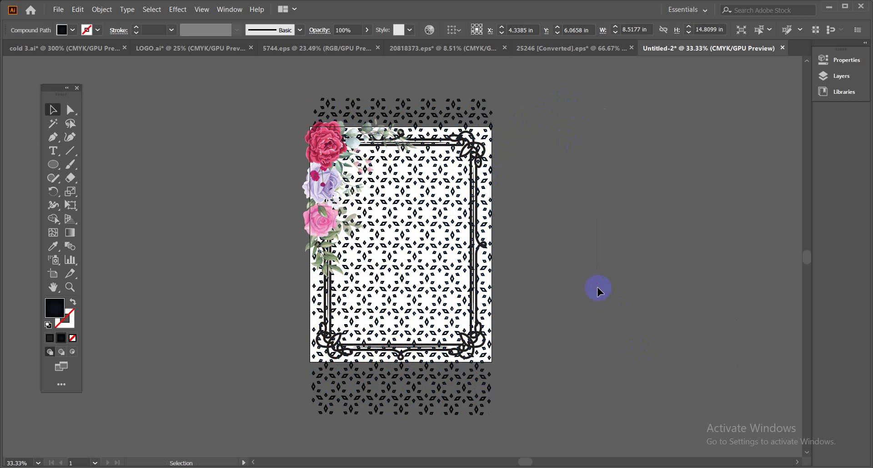
Lower the pattern's opacity to 22% and deselect it
click(488, 113)
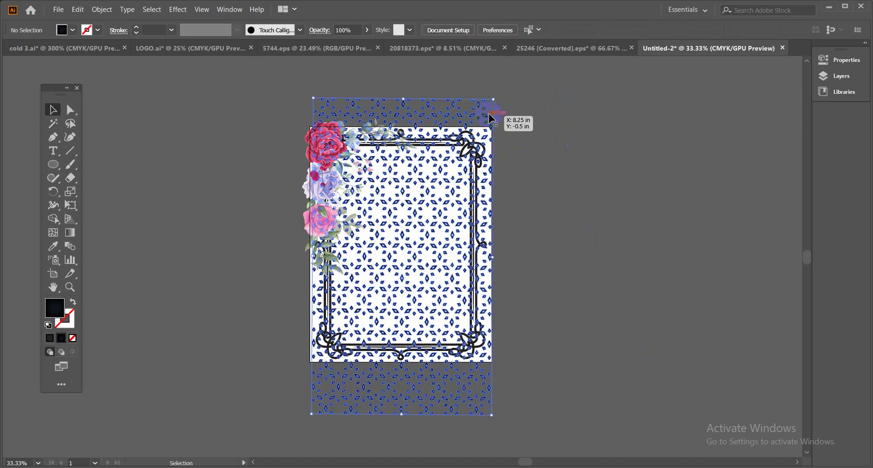
click(367, 30)
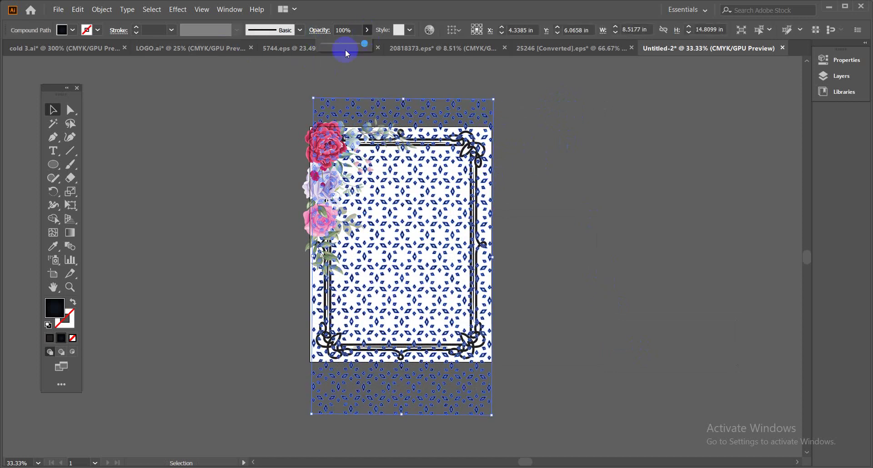
click(334, 45)
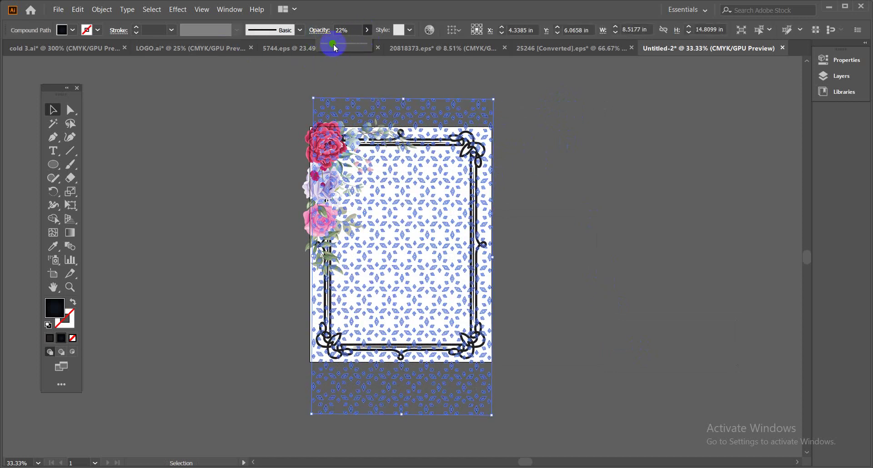
click(435, 73)
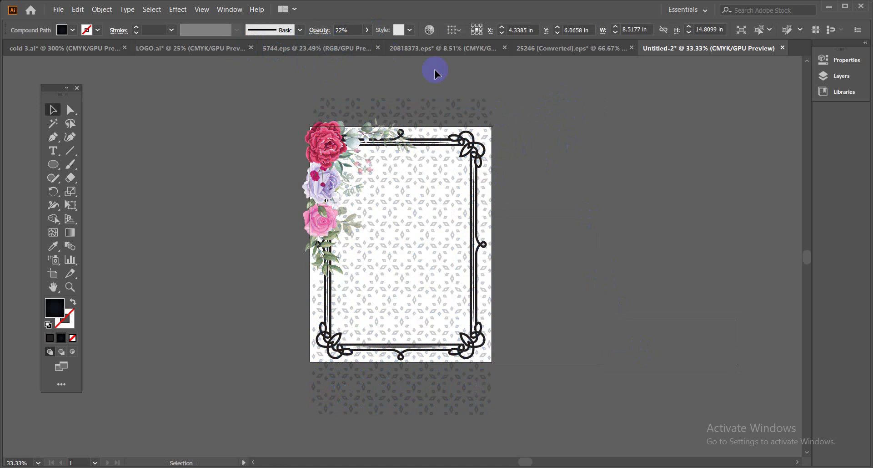
Recolor the background pattern with the light pink sampled from the pink rose using the Eyedropper, then deselect
click(475, 109)
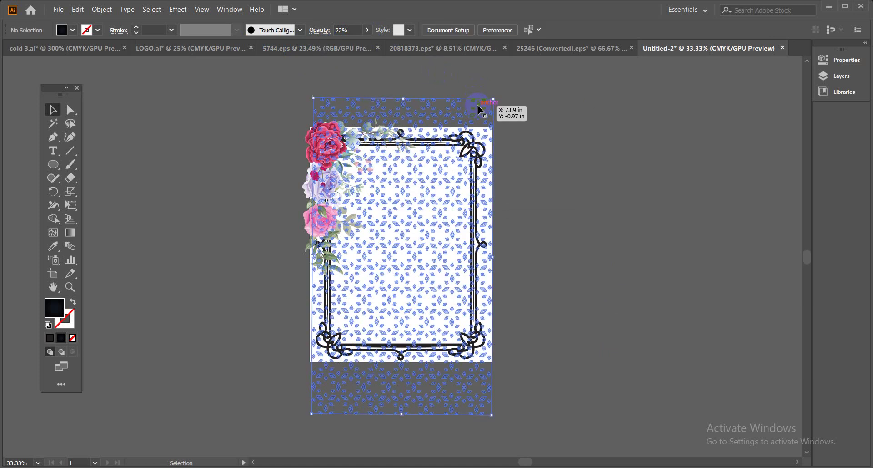
click(53, 247)
click(233, 223)
click(309, 210)
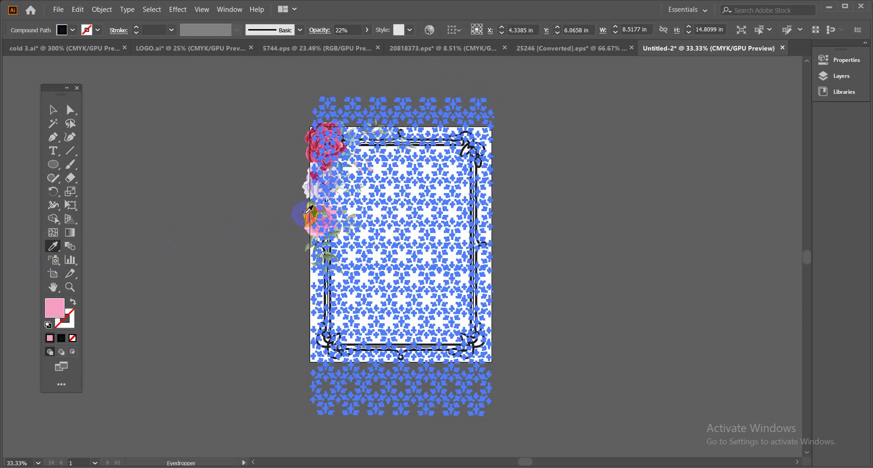
click(53, 109)
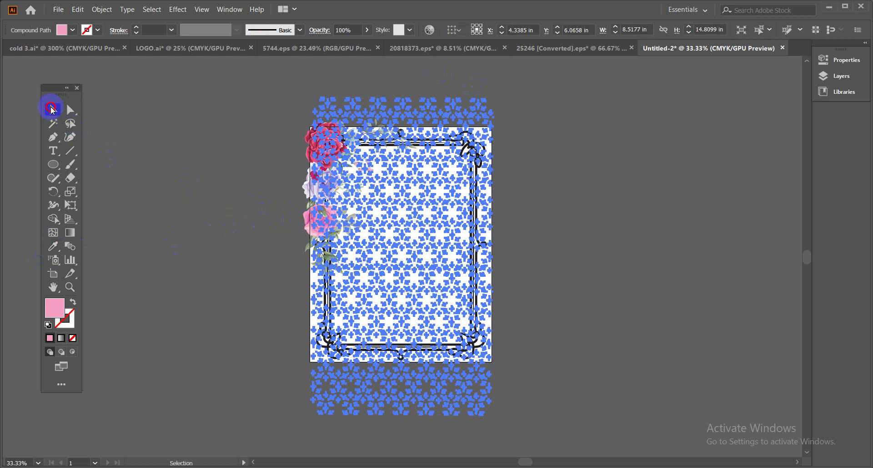
click(184, 136)
Set the pink pattern's opacity to 9%, deselect it and inspect the card up close
click(452, 114)
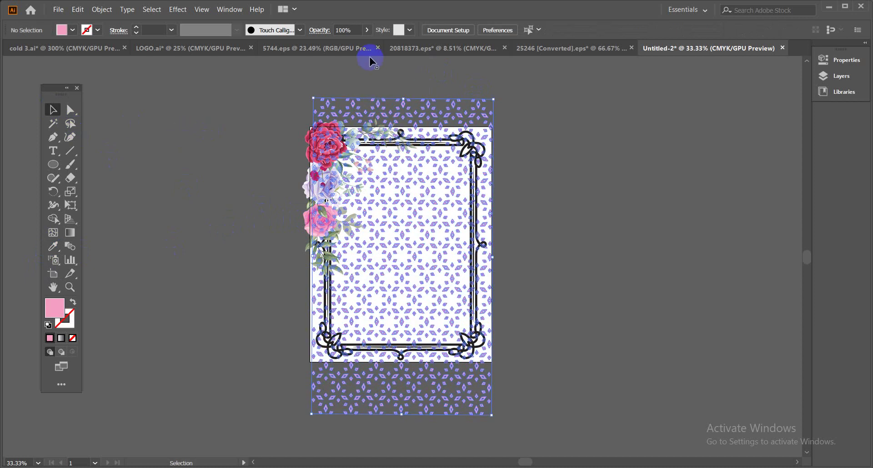
click(366, 30)
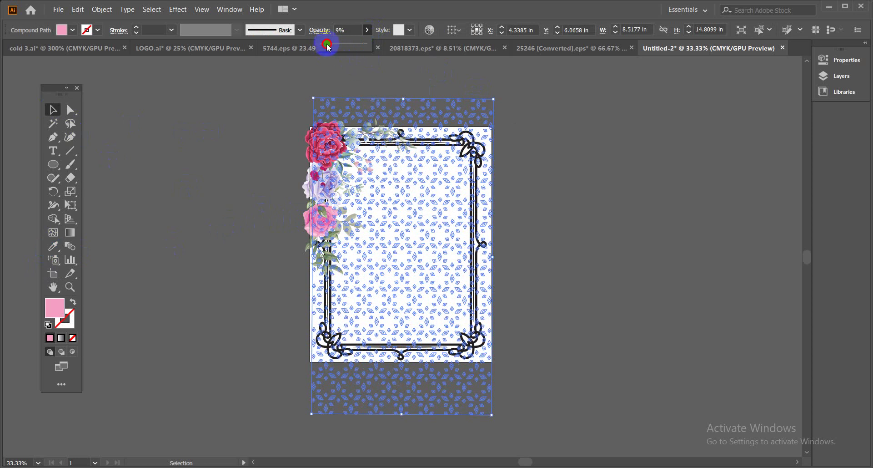
click(353, 72)
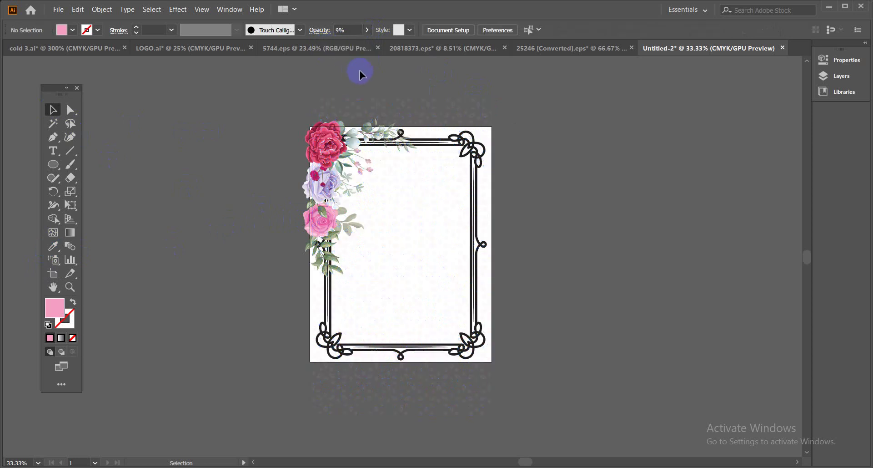
key(ctrl+=)
key(ctrl+=)
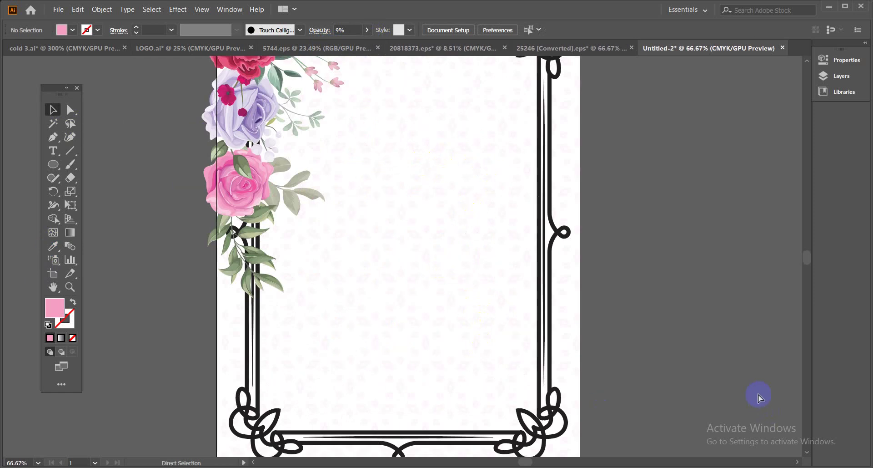
key(ctrl+minus)
key(ctrl+minus)
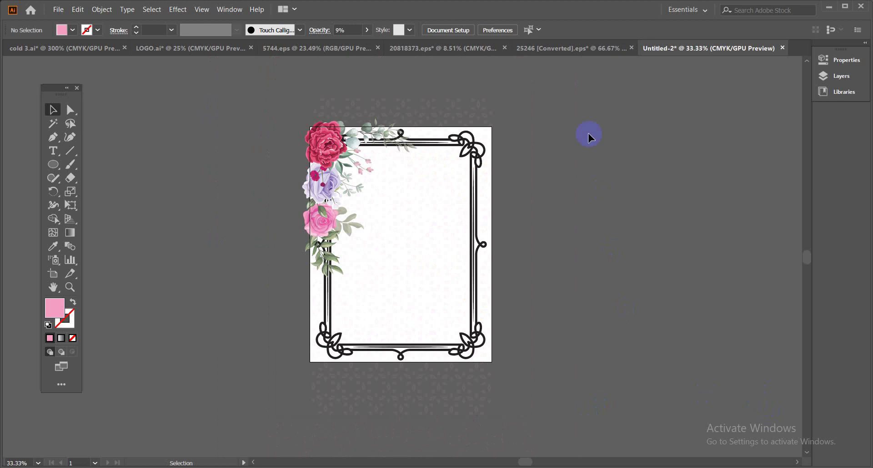
Select and copy the left orange scroll ornament on the navy background in the 25246 [Converted].eps document
click(588, 48)
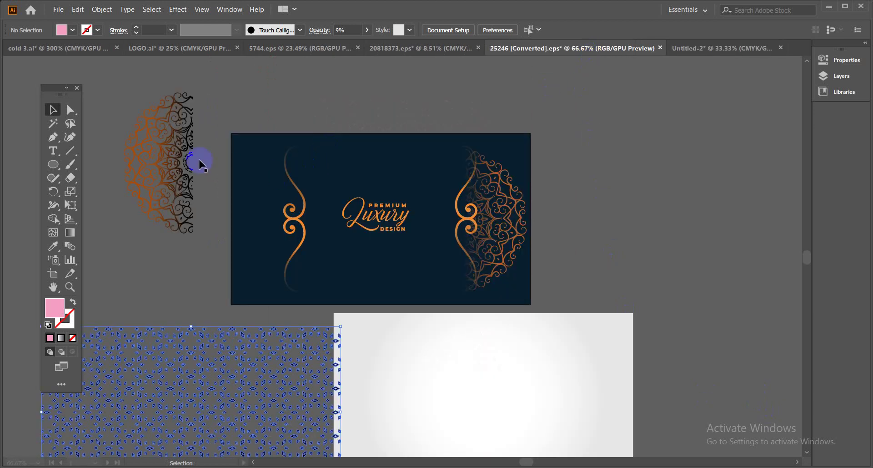
click(160, 163)
click(293, 218)
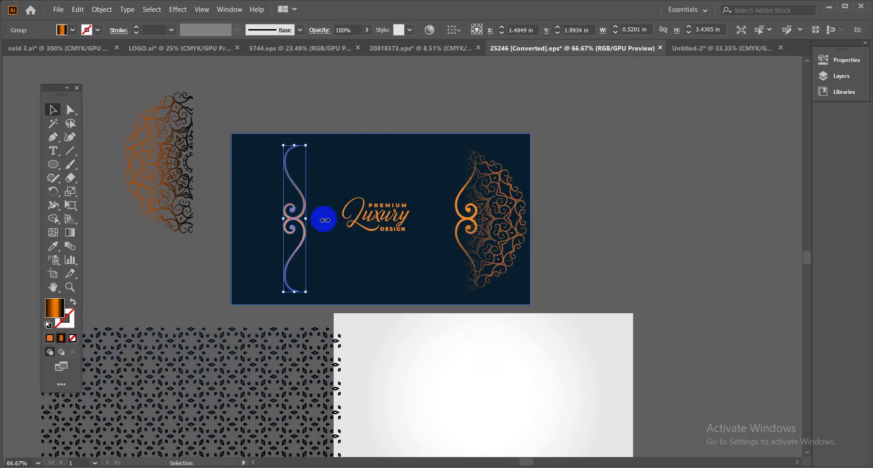
key(a)
key(v)
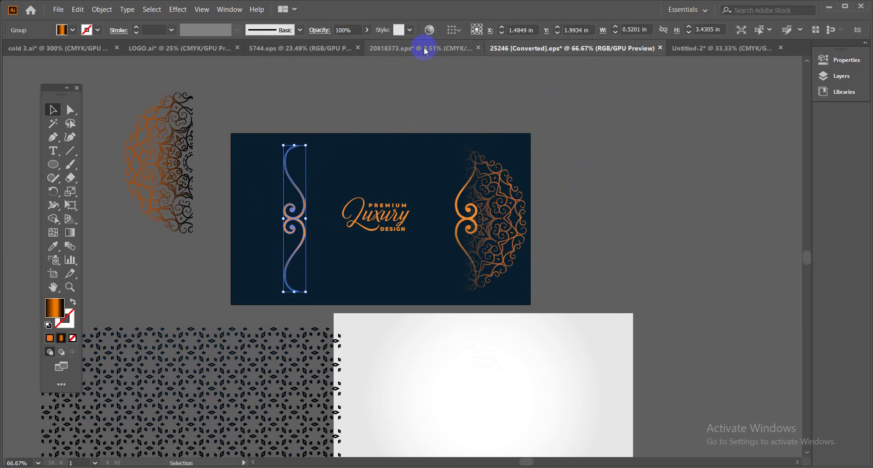
Paste the scroll ornament into Untitled-2, place it right of the card at about X 15.1 in, Y 4.65 in, and deselect it
click(690, 48)
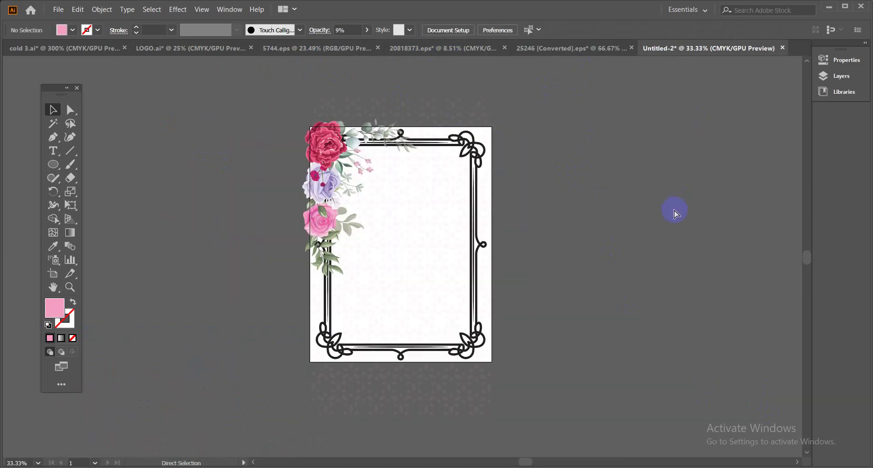
drag(430, 260, 634, 228)
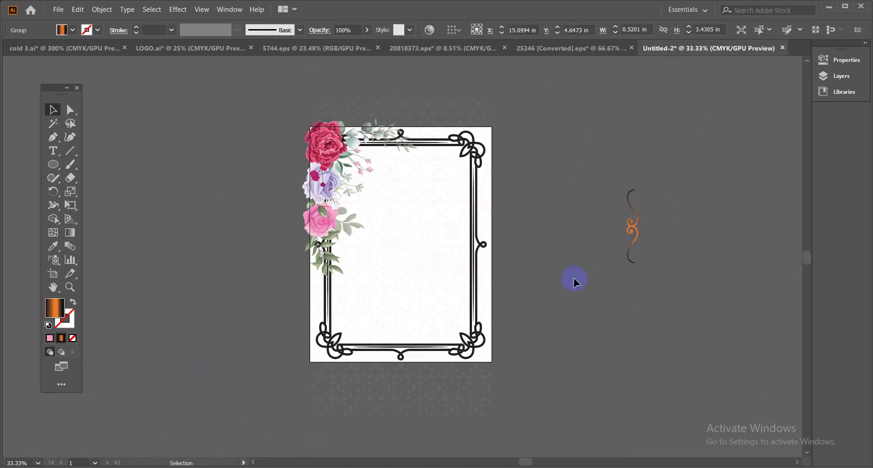
click(575, 282)
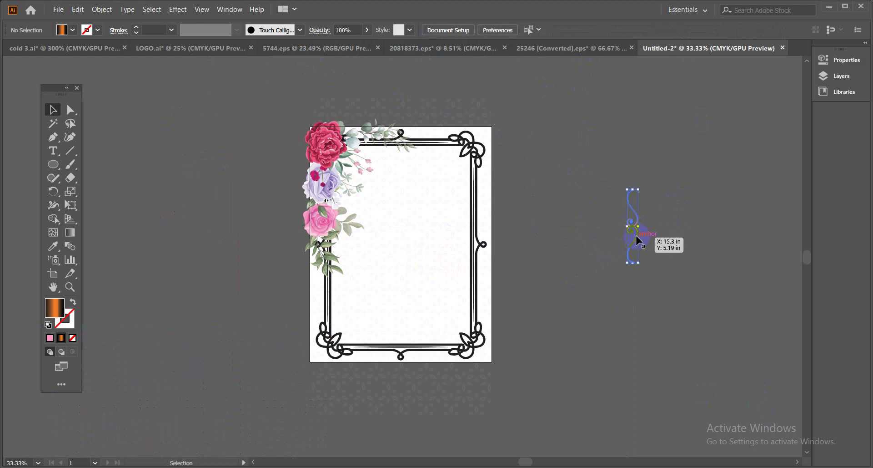
click(675, 226)
click(449, 255)
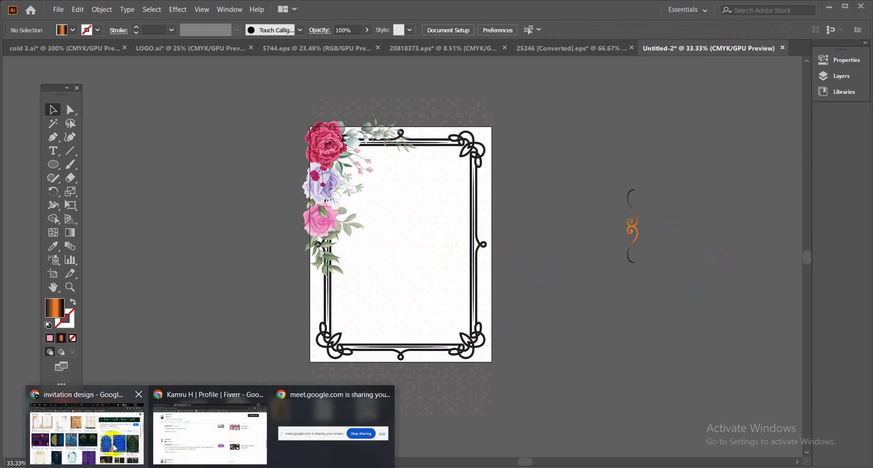
Switch to the Chrome window with the invitation design search and search Google for "golden gradient" across all results
click(114, 444)
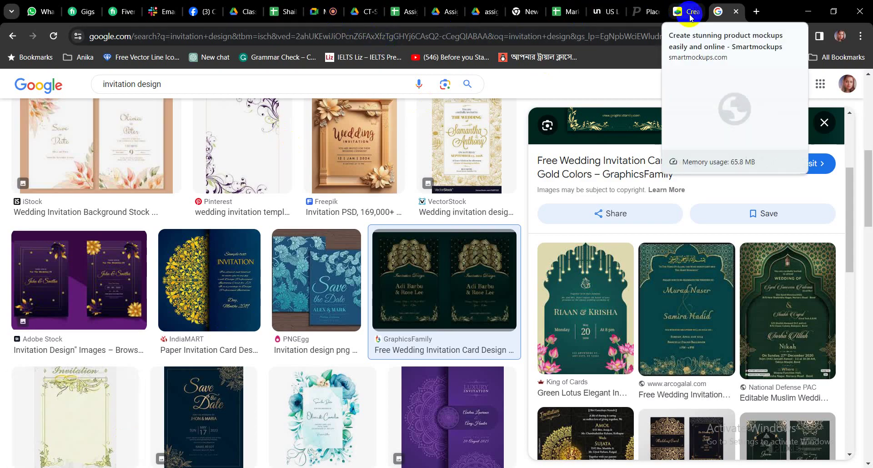
click(175, 83)
text(go)
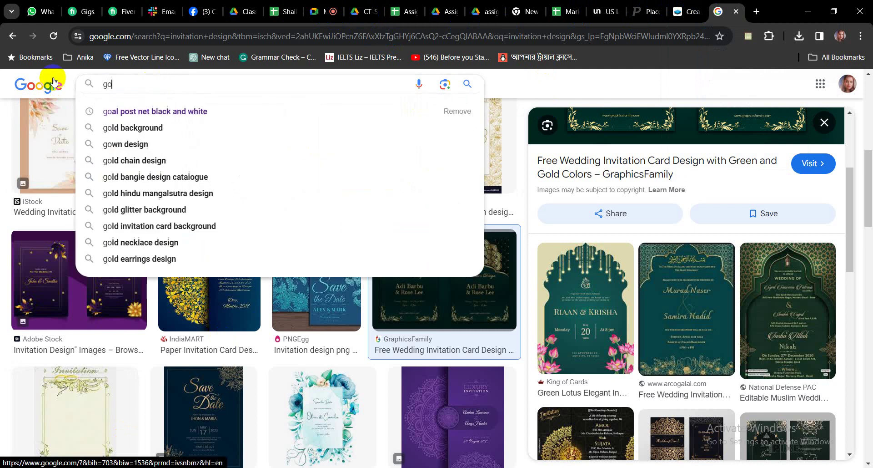
text(lden gra)
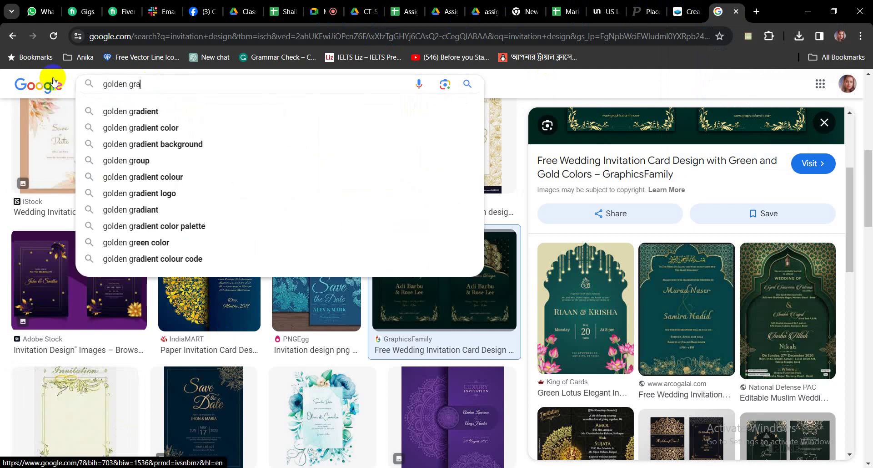
text(dient)
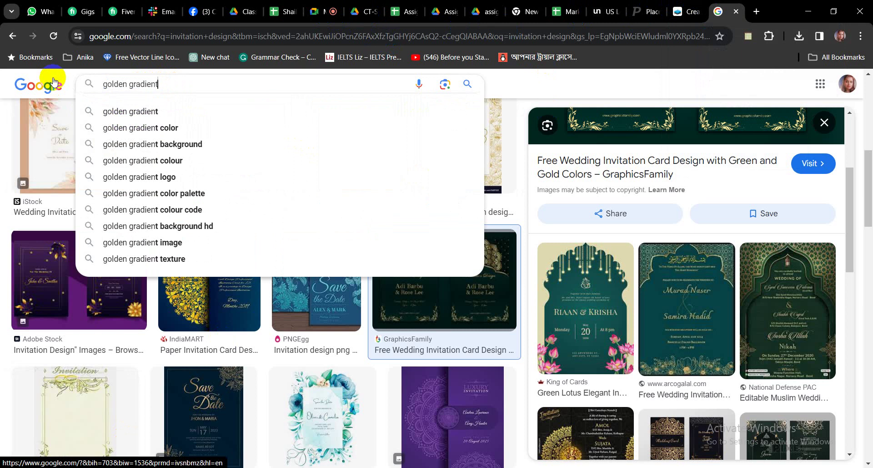
key(Return)
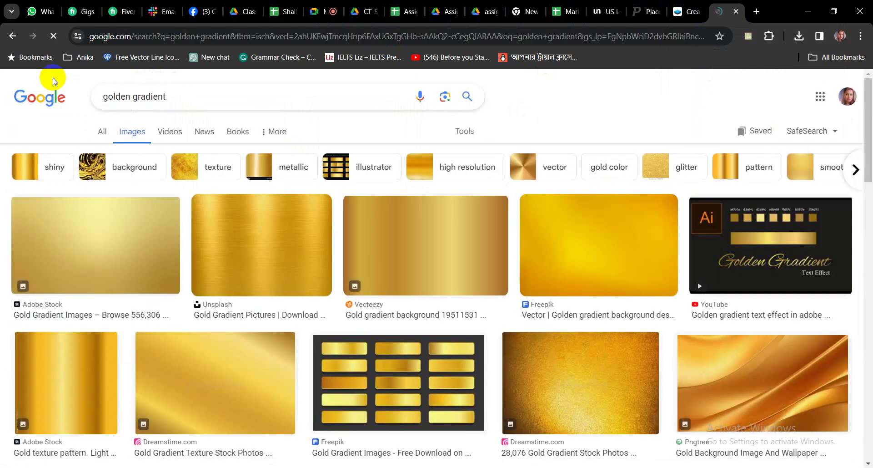
click(102, 131)
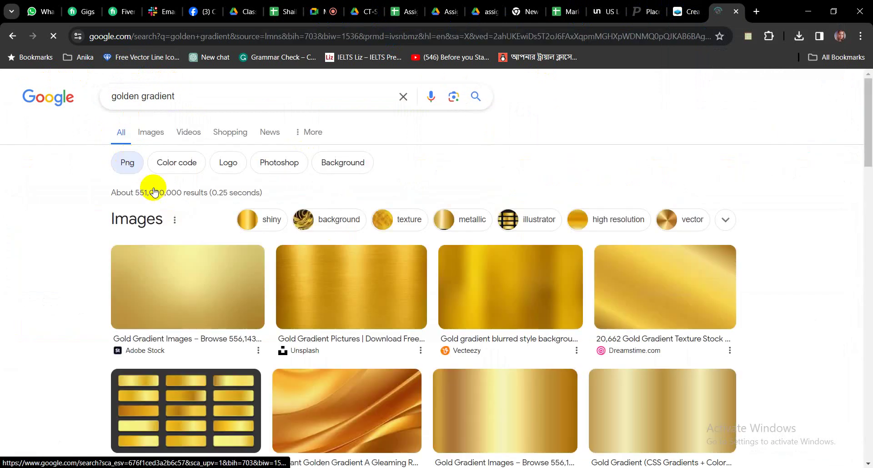
Open Freepik's gold gradient results, browse them and open the shiny metallic golden gradients collection with twelve swatches
scroll(364, 346, down, 3)
scroll(369, 337, down, 3)
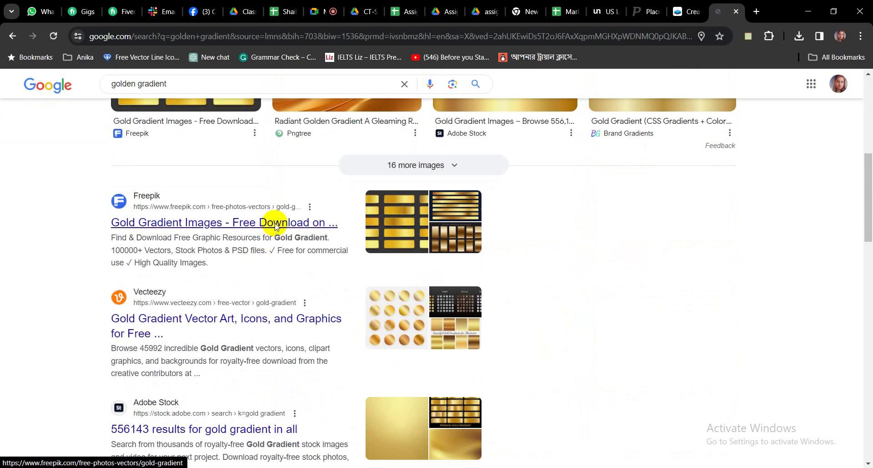
click(324, 223)
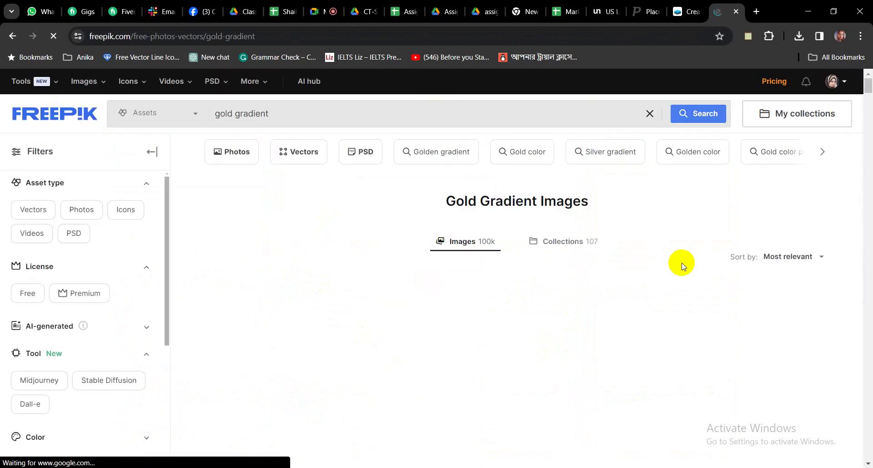
scroll(575, 300, down, 3)
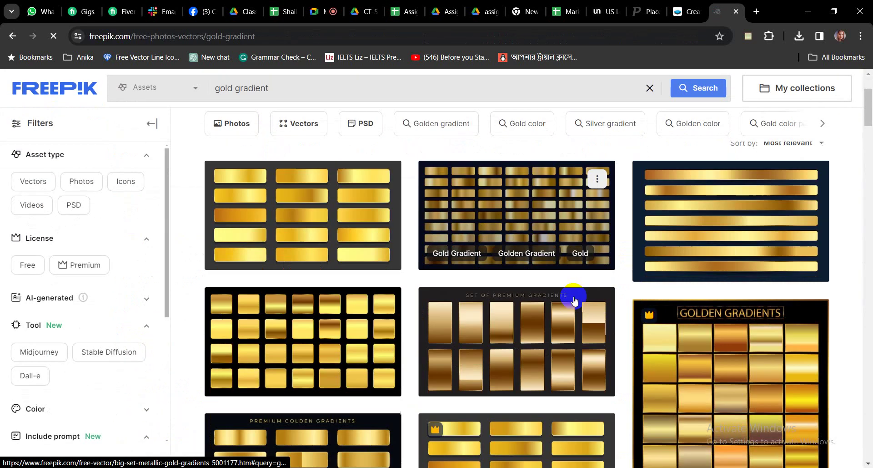
scroll(343, 293, down, 8)
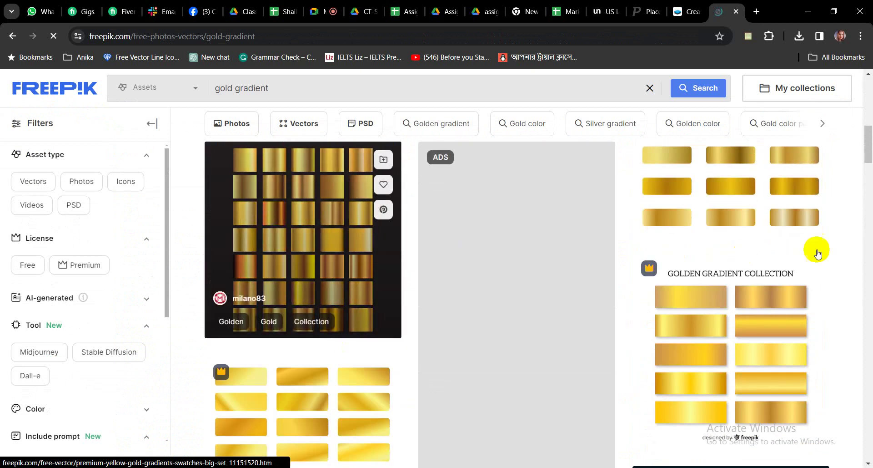
scroll(817, 253, down, 5)
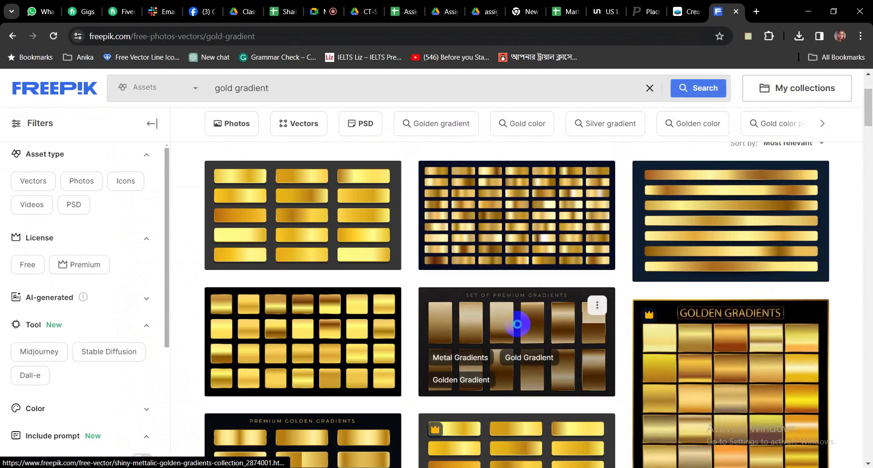
click(517, 324)
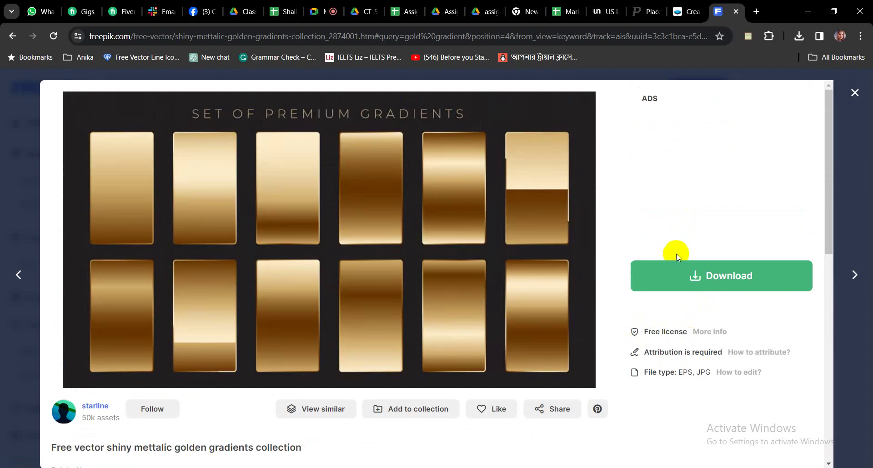
Get the golden gradients collection as a free download and save the zip file
click(674, 274)
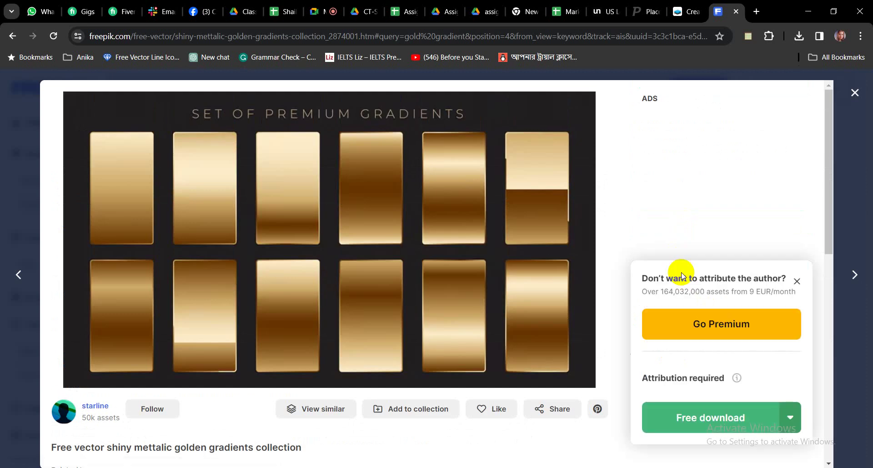
click(682, 423)
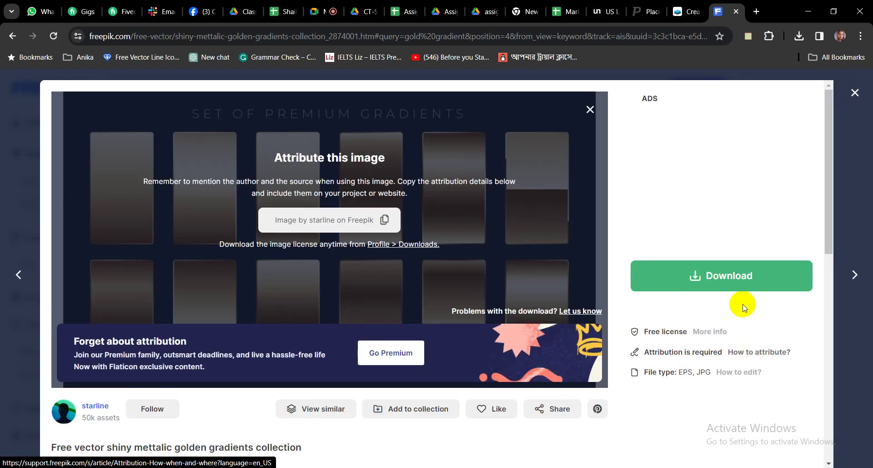
click(746, 268)
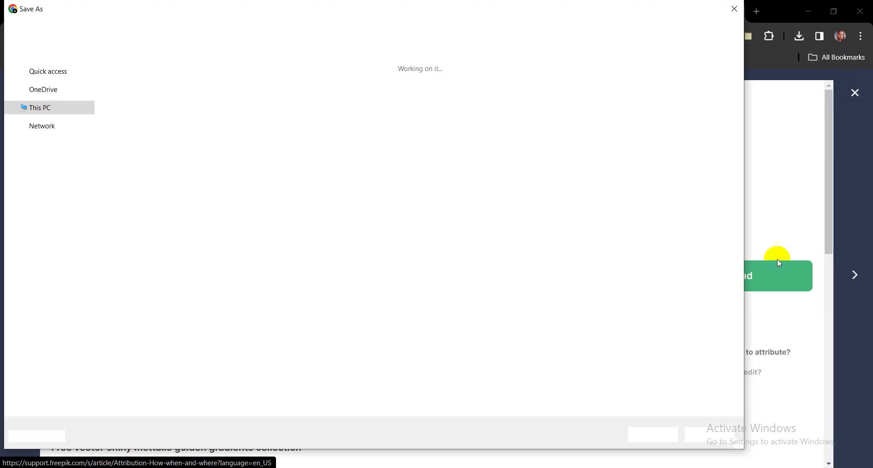
click(650, 434)
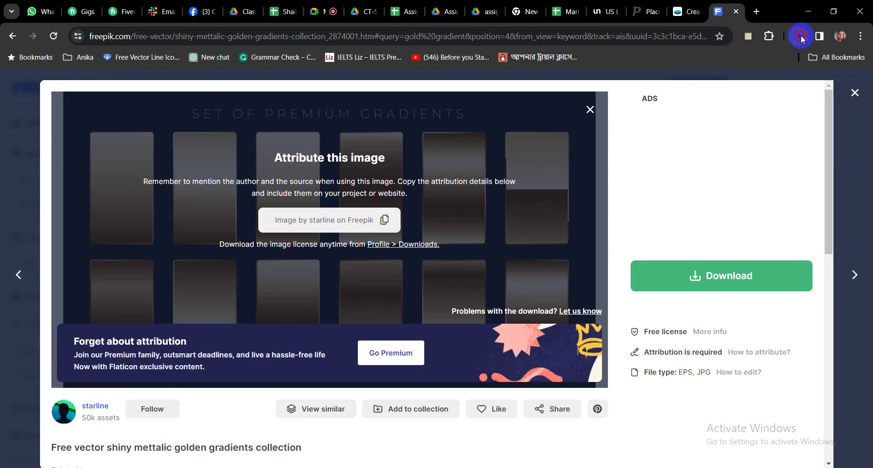
Show the downloaded shiny-mettalic-golden-gradients-collection zip in its folder and extract it there with WinRAR, replacing all existing files
click(800, 36)
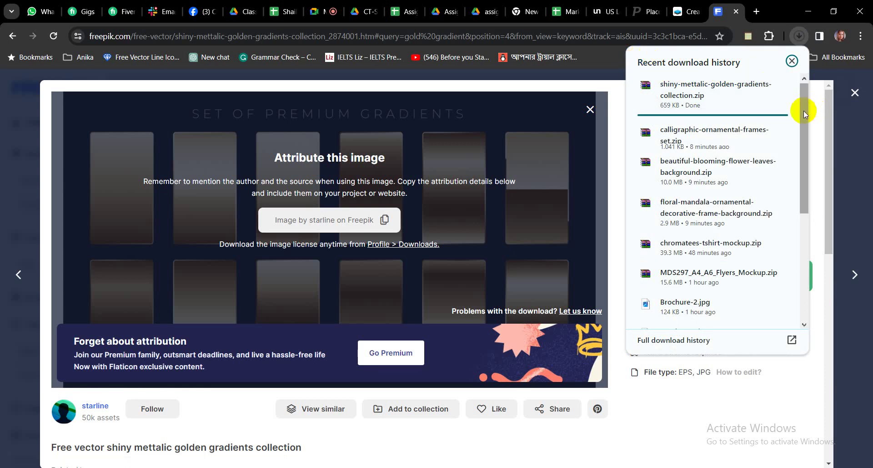
drag(804, 111, 783, 97)
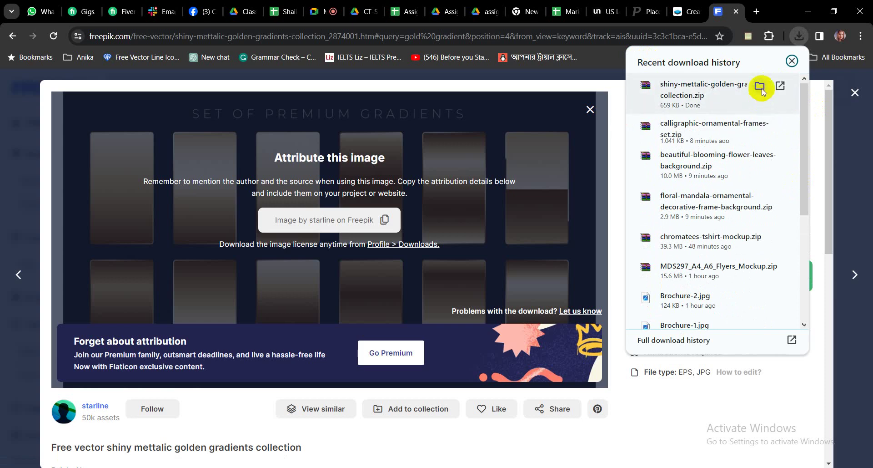
click(760, 85)
click(720, 219)
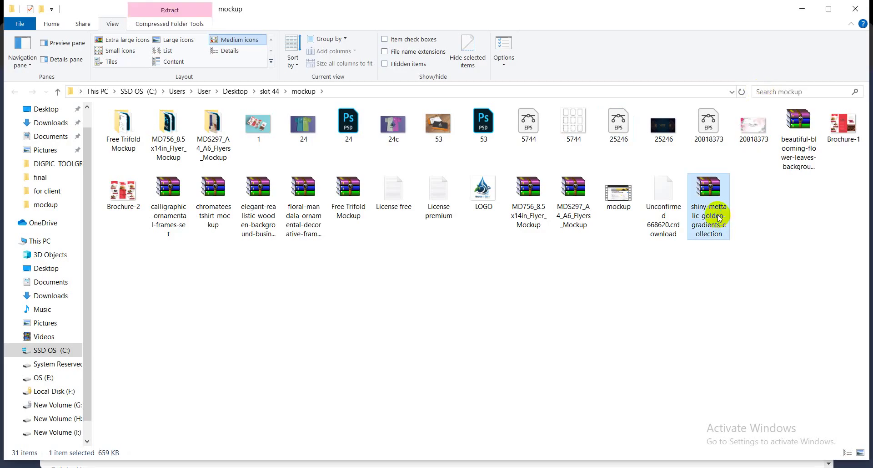
right_click(718, 214)
mouse_move(669, 263)
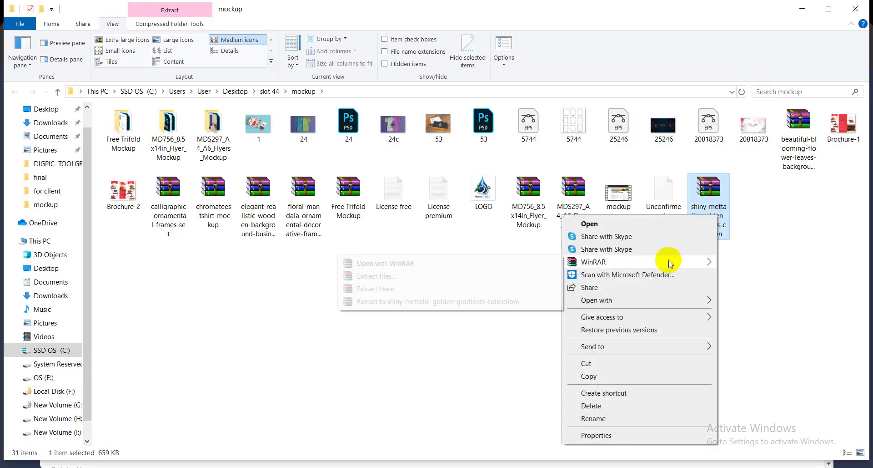
click(491, 288)
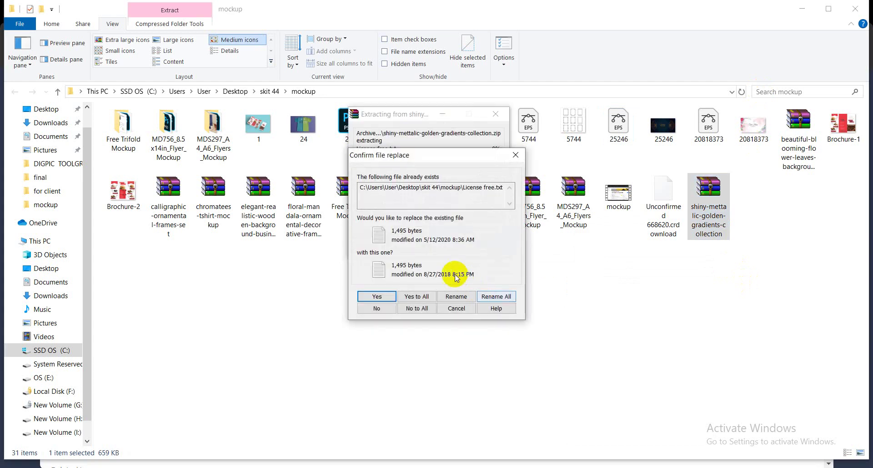
click(417, 296)
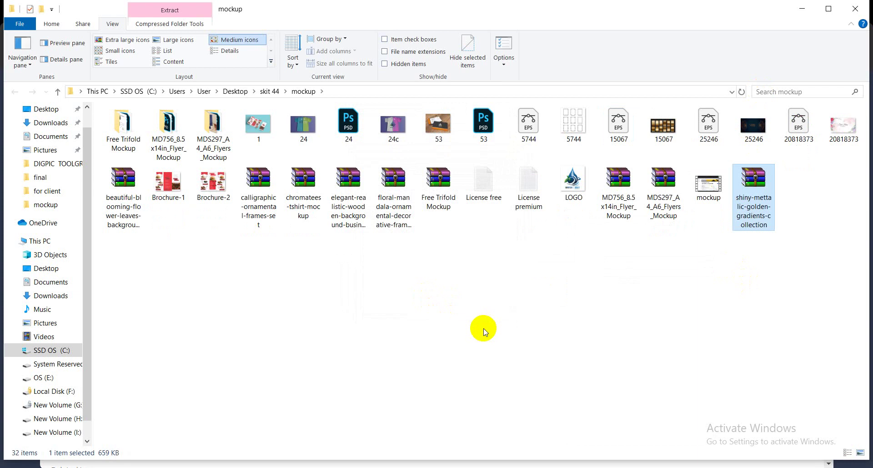
Open the extracted 15067 EPS file from the mockup folder in Illustrator
click(478, 332)
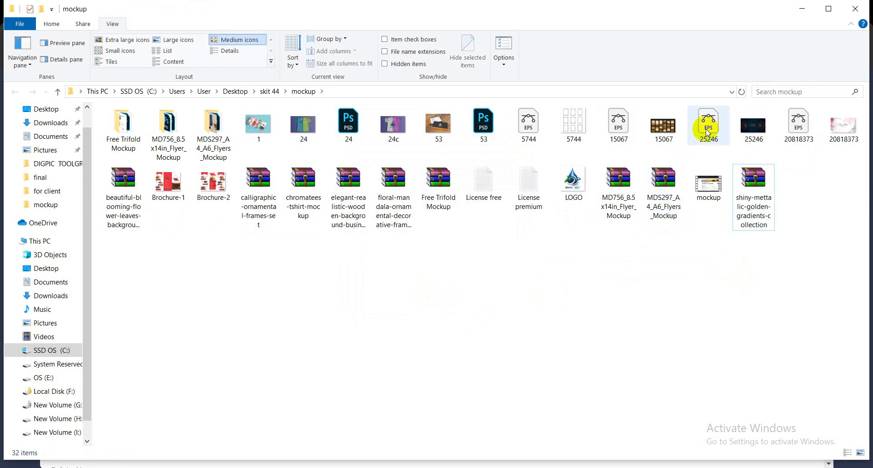
click(620, 133)
double_click(619, 134)
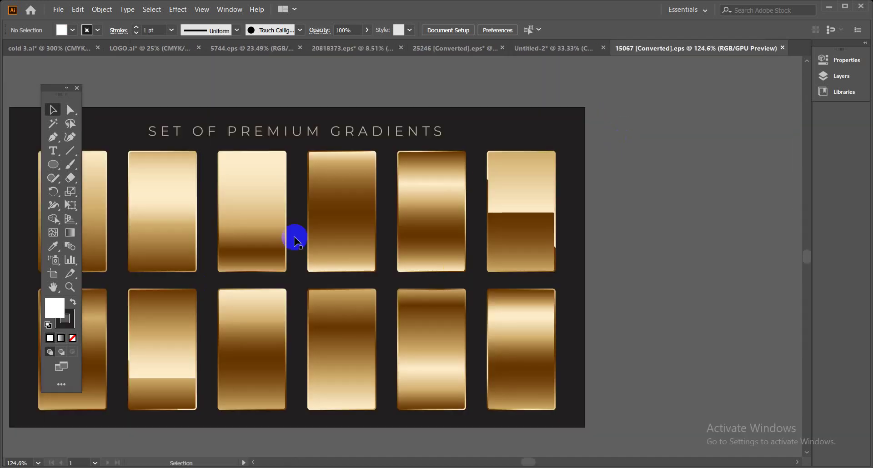
key(space)
drag(190, 248, 347, 234)
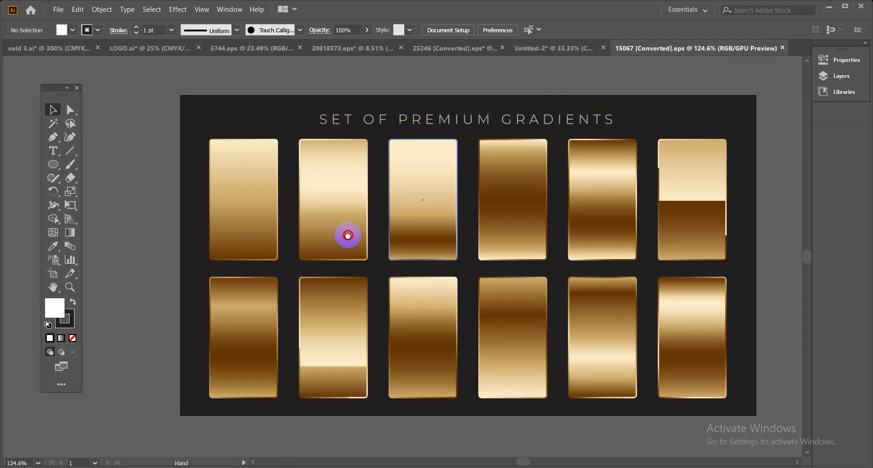
Ungroup the gradient artwork, then select and copy the second gold swatch in the upper row
click(338, 212)
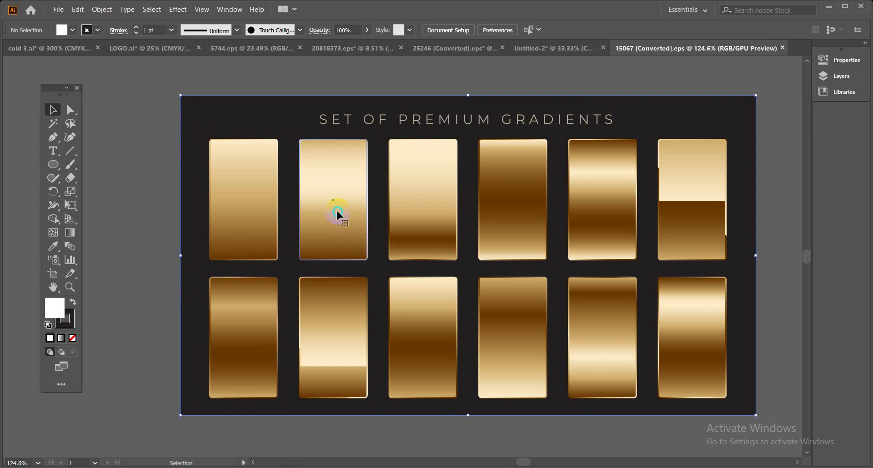
right_click(338, 213)
click(345, 296)
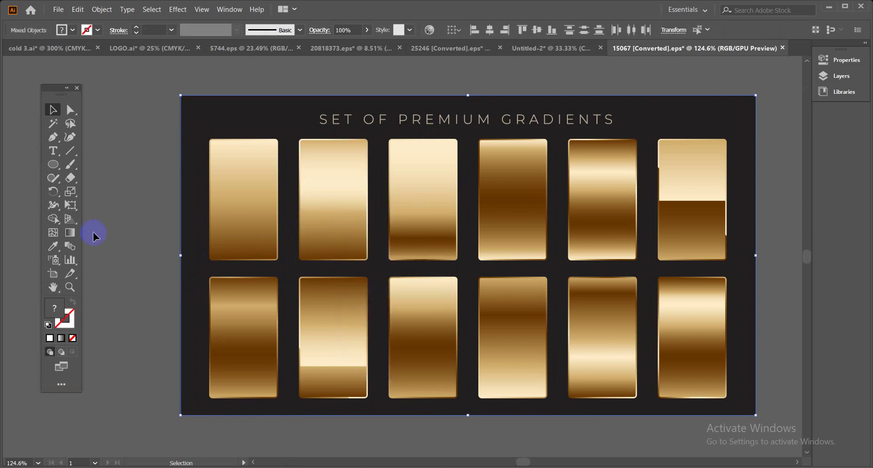
click(125, 230)
click(351, 229)
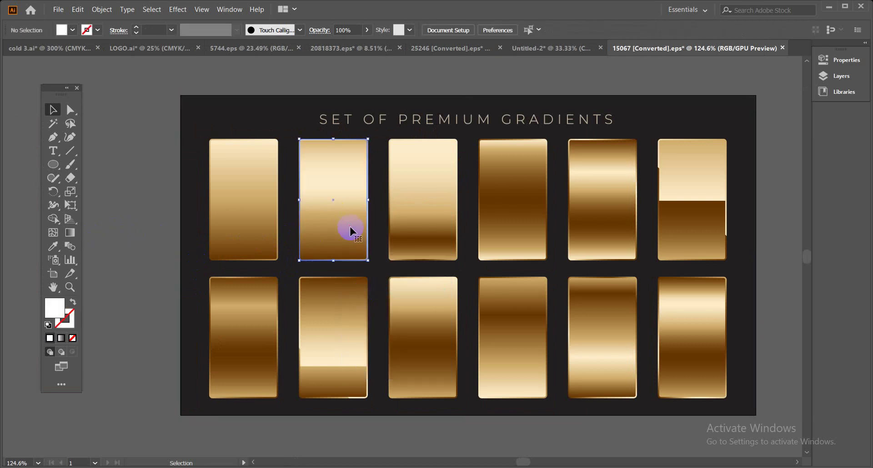
Paste the gold swatch into Untitled-2, place it about 2.7 in right of the card, before the scroll ornament, and deselect it
click(540, 50)
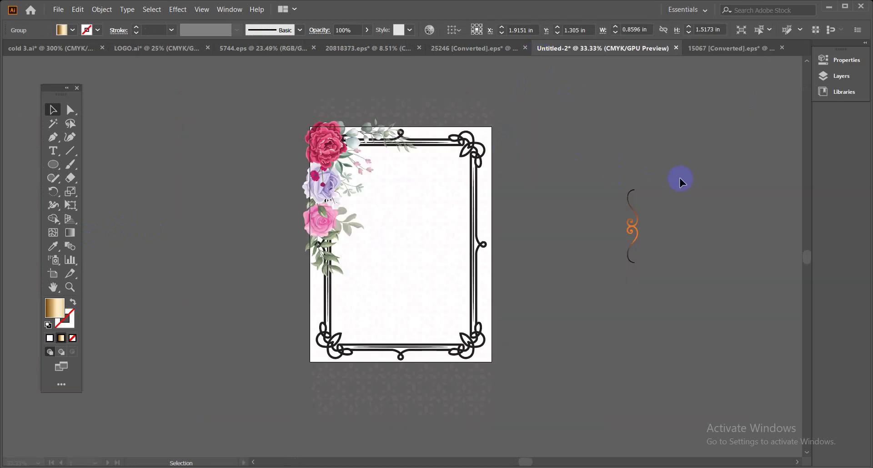
click(681, 182)
key(ctrl+v)
click(399, 268)
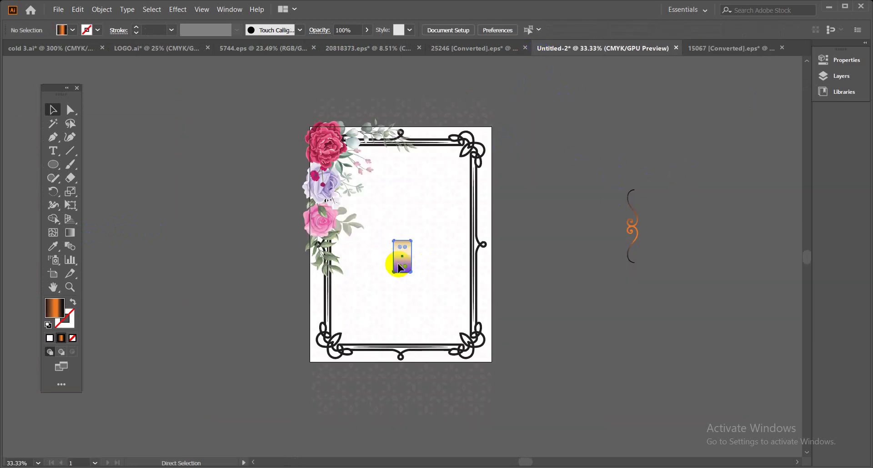
drag(399, 268, 558, 221)
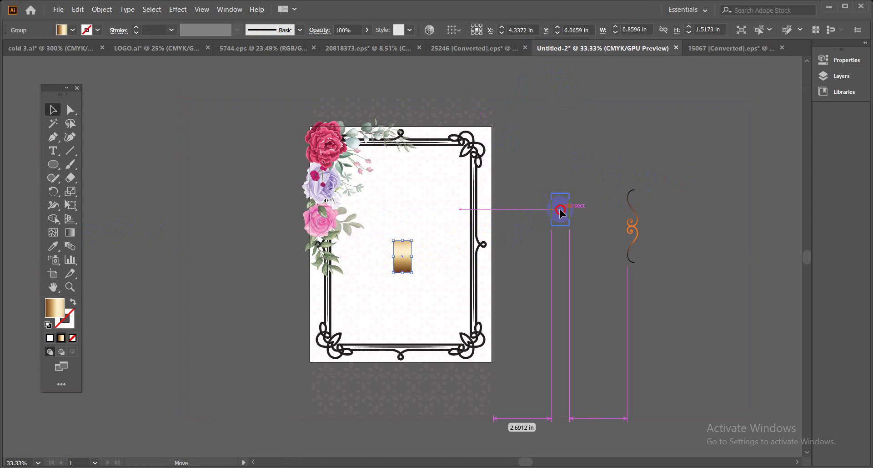
click(554, 276)
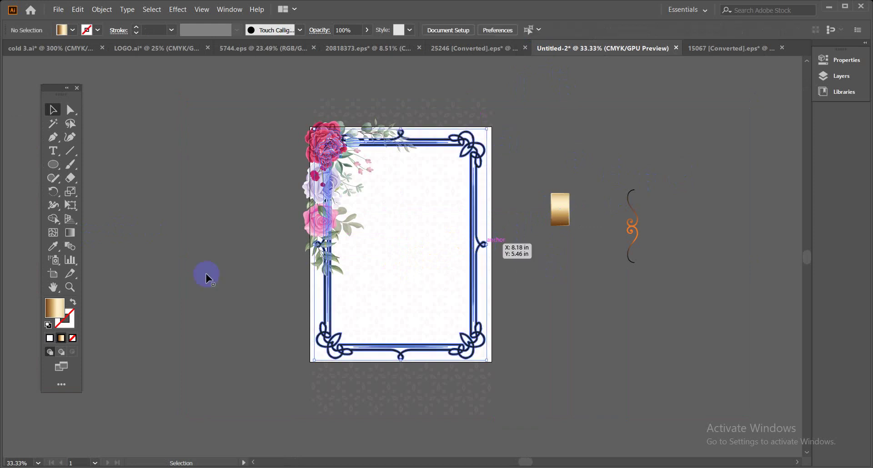
Recolor the card's black ornamental frame with the gold gradient sampled from the swatch using the Eyedropper, then deselect
click(53, 247)
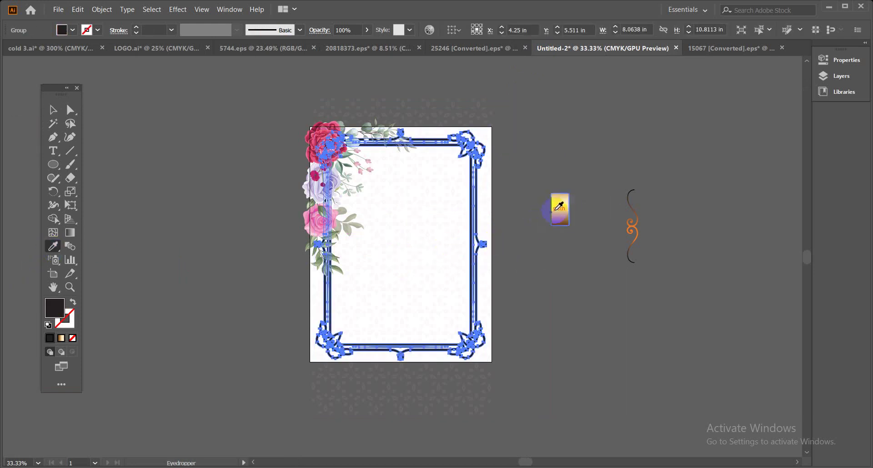
click(556, 210)
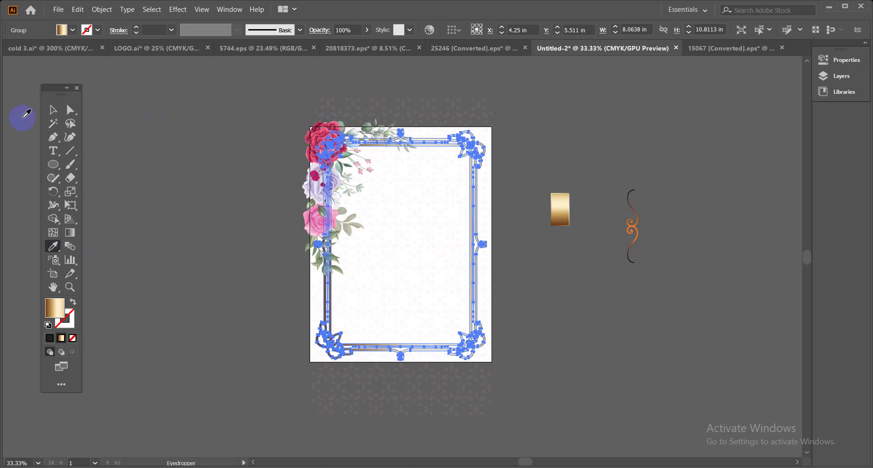
click(53, 109)
click(143, 144)
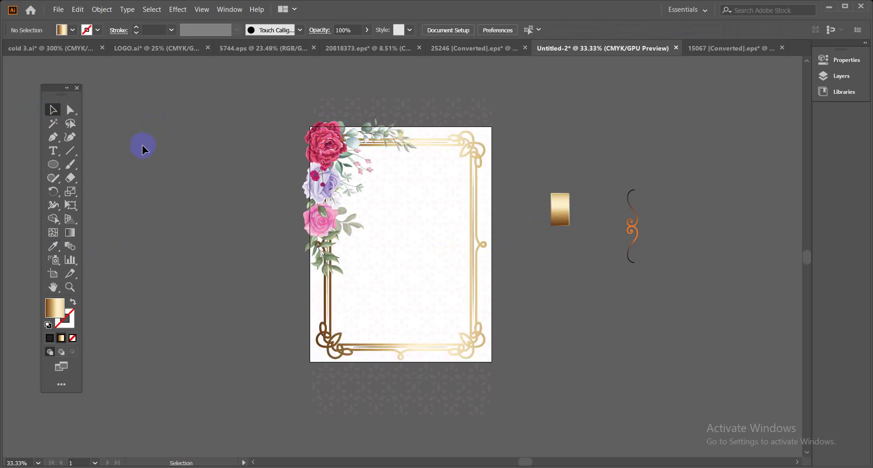
Try reversing the gold gradient on the card's ornamental frame, then deselect the frame
click(330, 339)
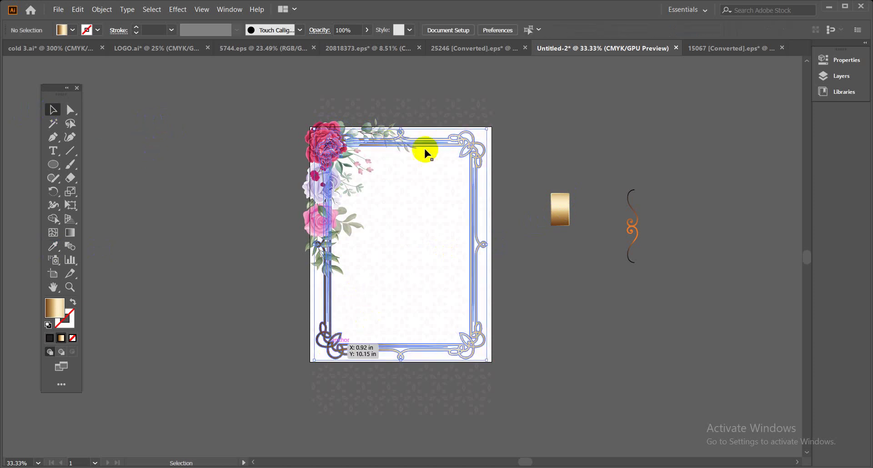
click(533, 175)
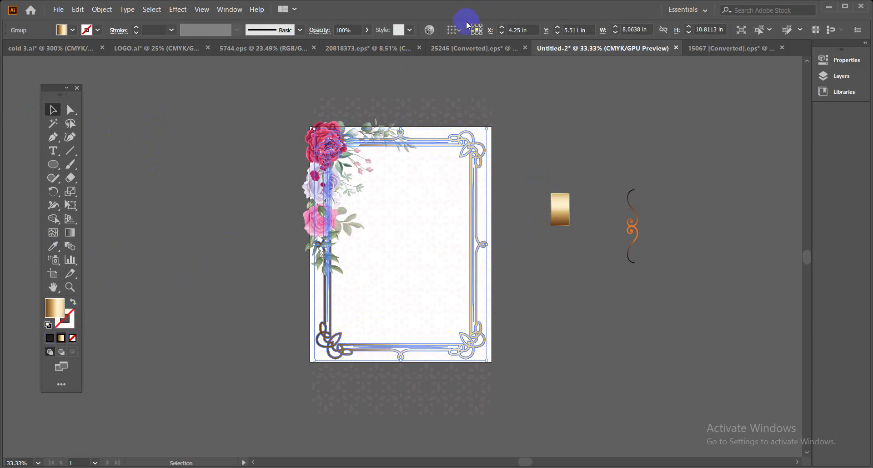
click(230, 9)
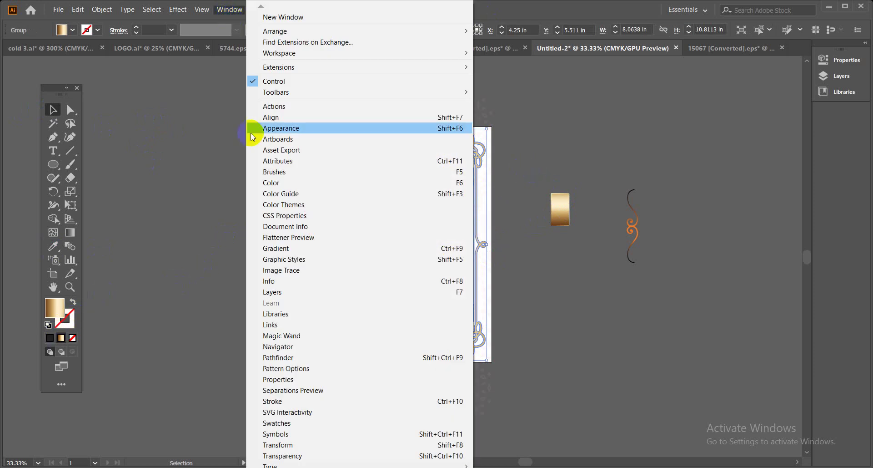
click(288, 251)
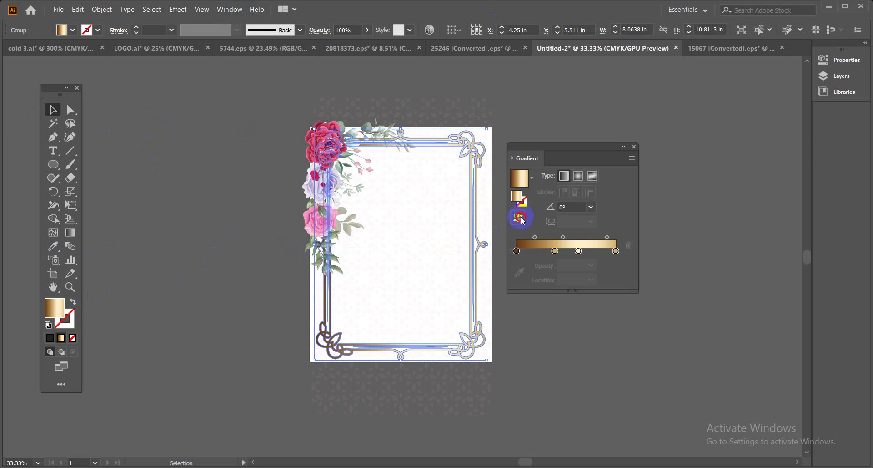
click(521, 219)
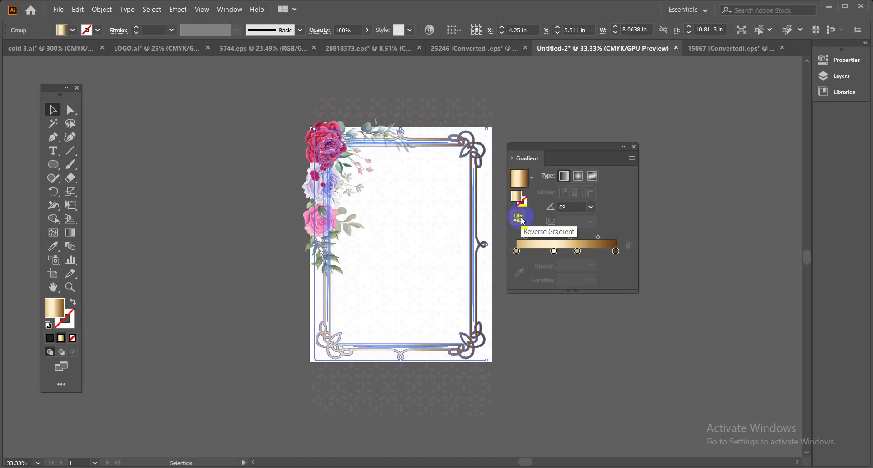
click(635, 147)
click(686, 176)
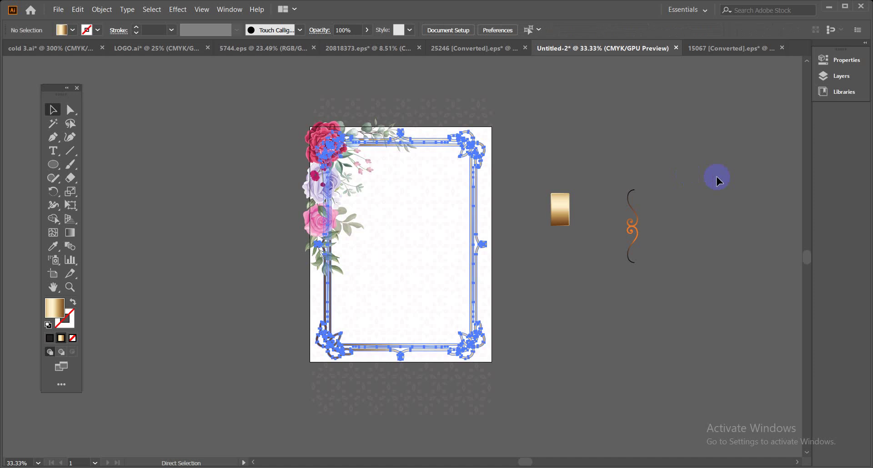
Redirect the ornamental frame's gradient vertically with the Gradient tool, with dark brown at the bottom and gold at the top, then deselect
click(449, 214)
click(71, 246)
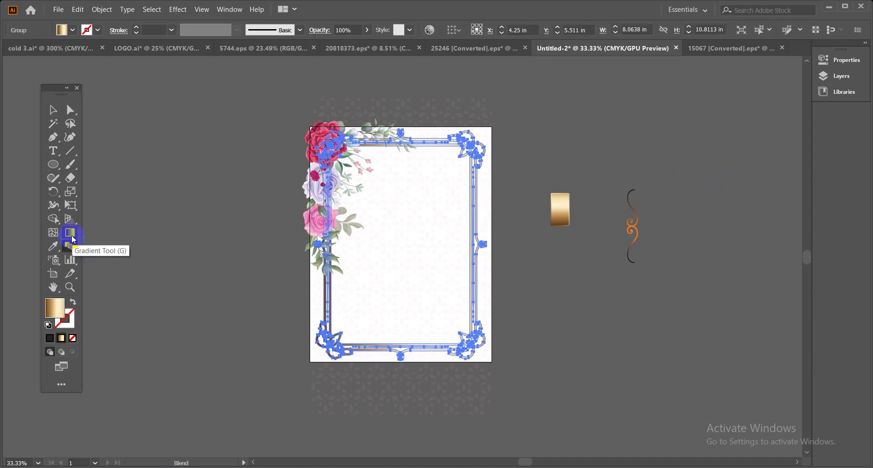
click(70, 232)
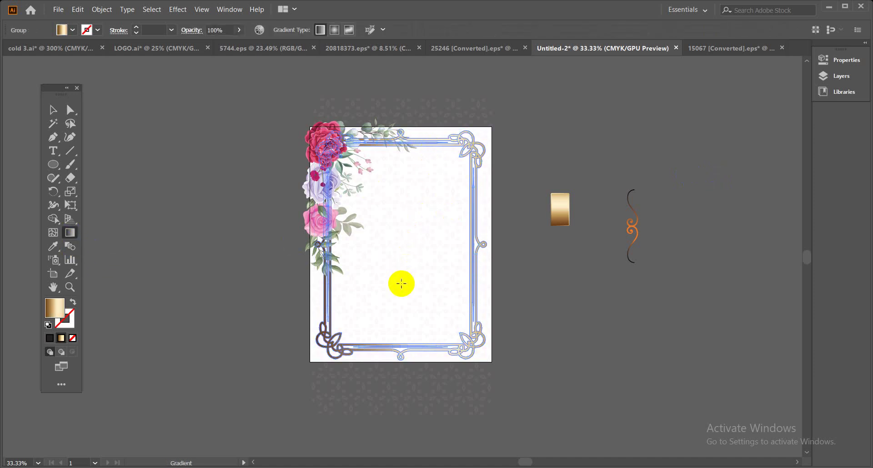
click(402, 283)
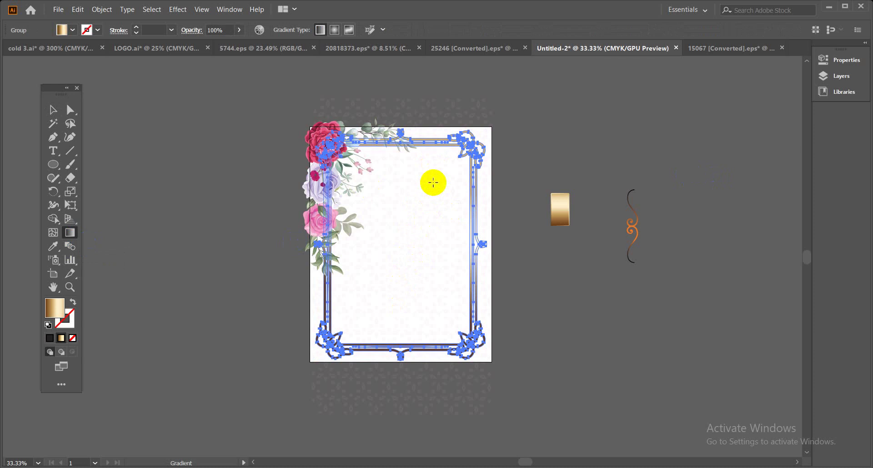
click(54, 114)
click(179, 142)
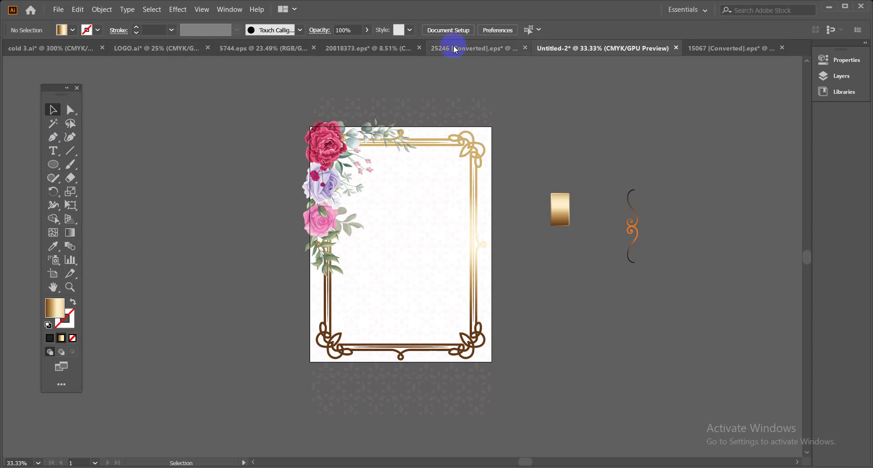
Switch from the artwork to the ongoing Google Meet call in Chrome
click(356, 49)
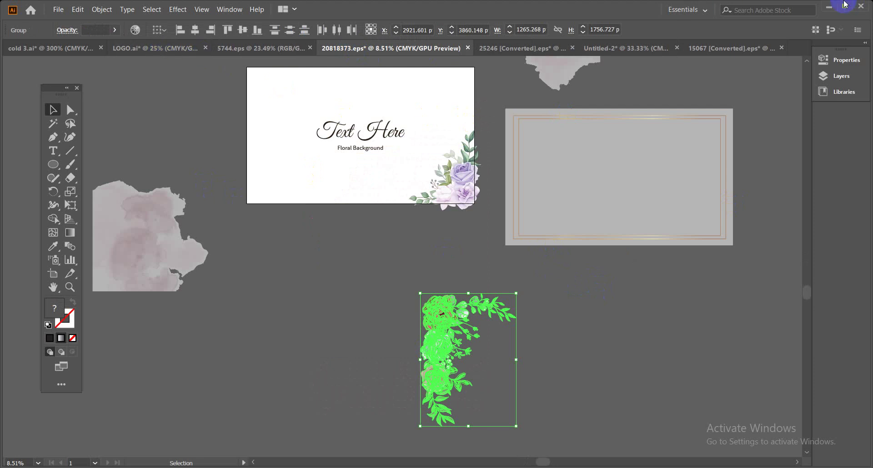
click(828, 9)
click(831, 8)
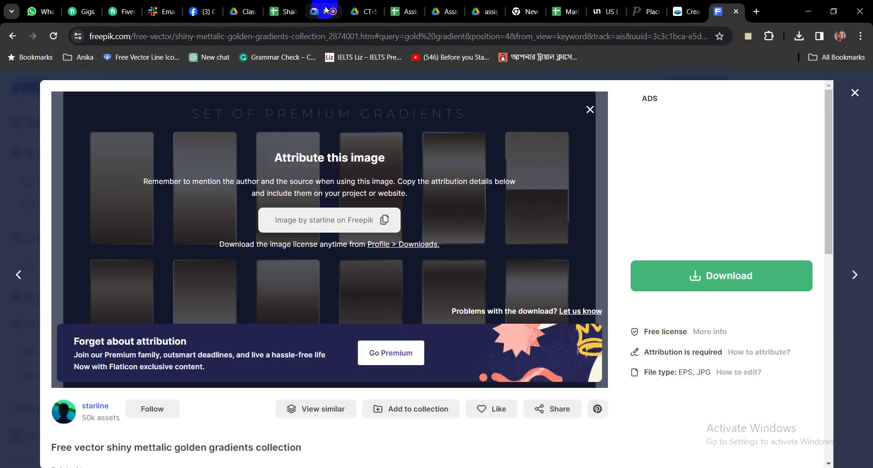
click(322, 11)
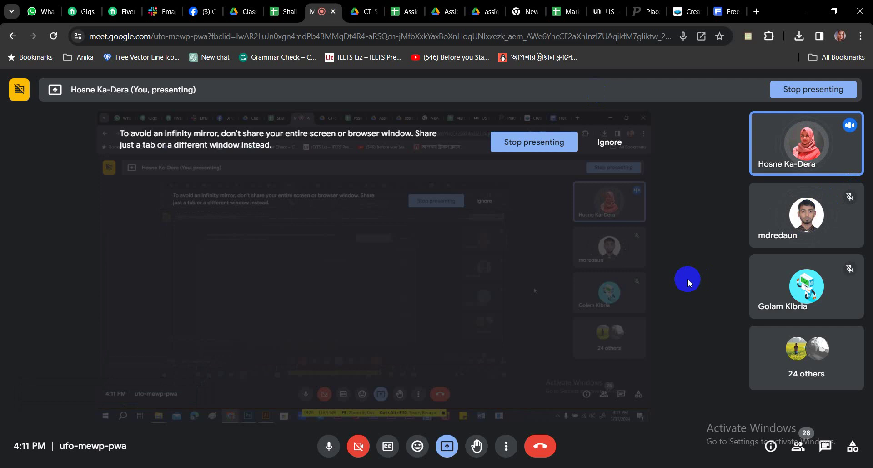
mouse_move(402, 323)
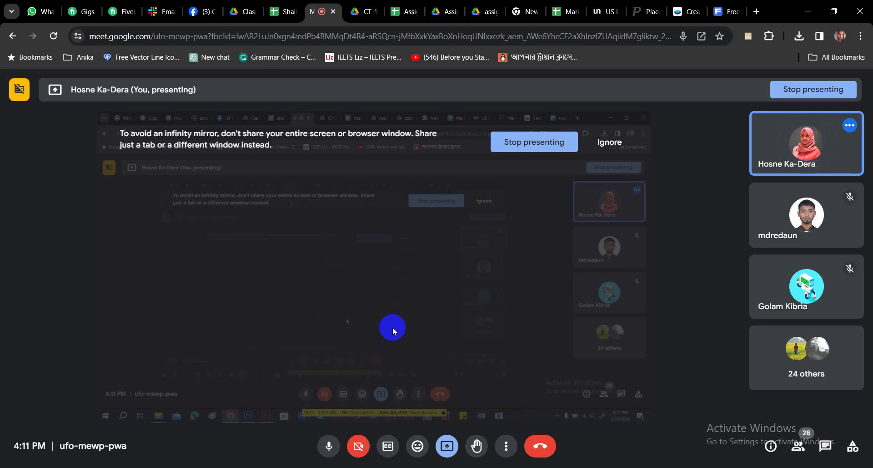
mouse_move(491, 263)
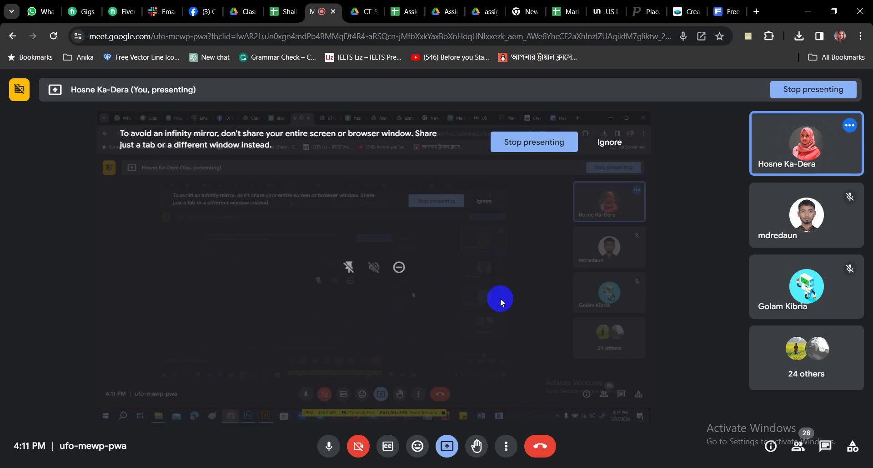